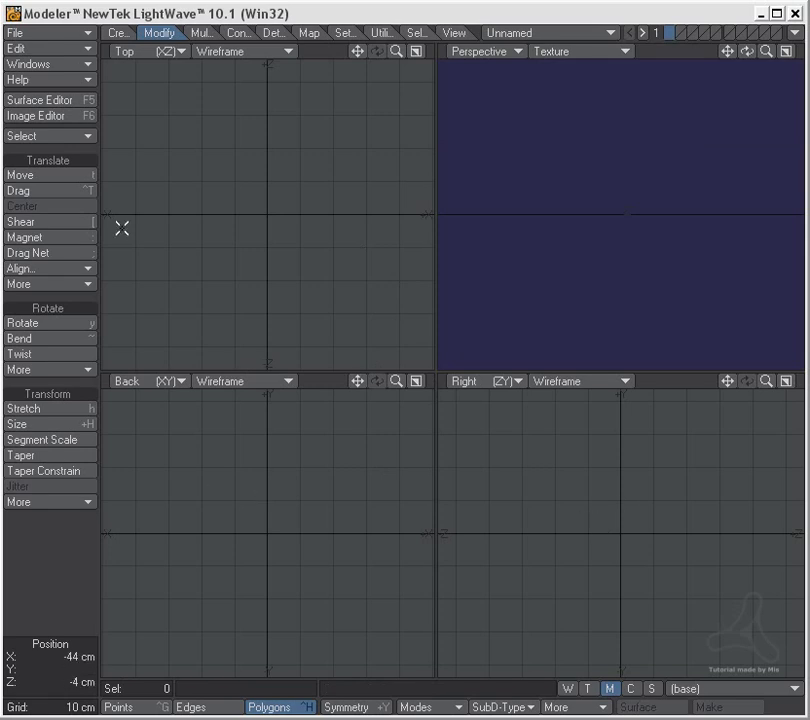
# - Place the first speaker-profile points in the Top view, starting on the centre axis at about Z -13 cm and outlining the dust cap
pyautogui.click(130, 34)
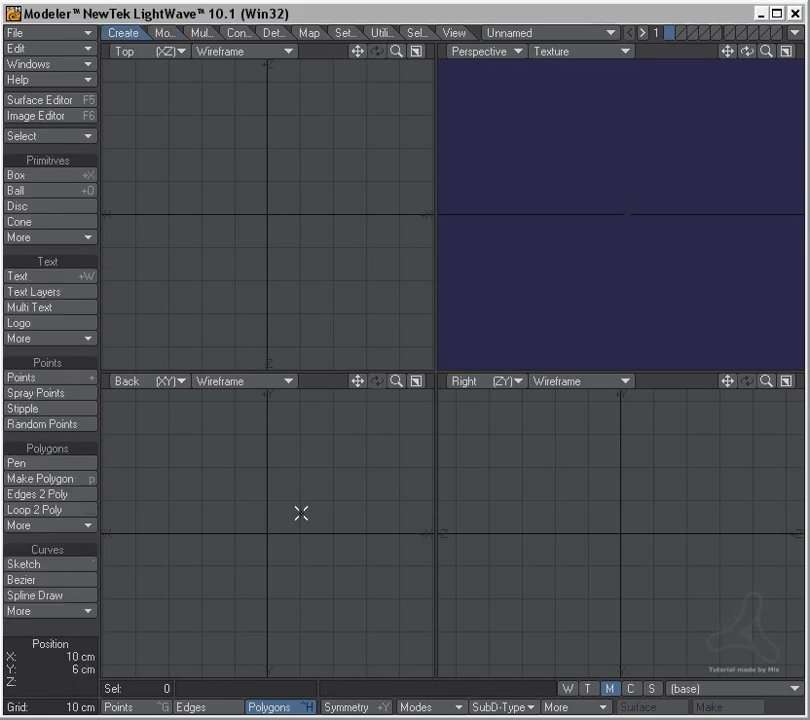
pyautogui.press('+')
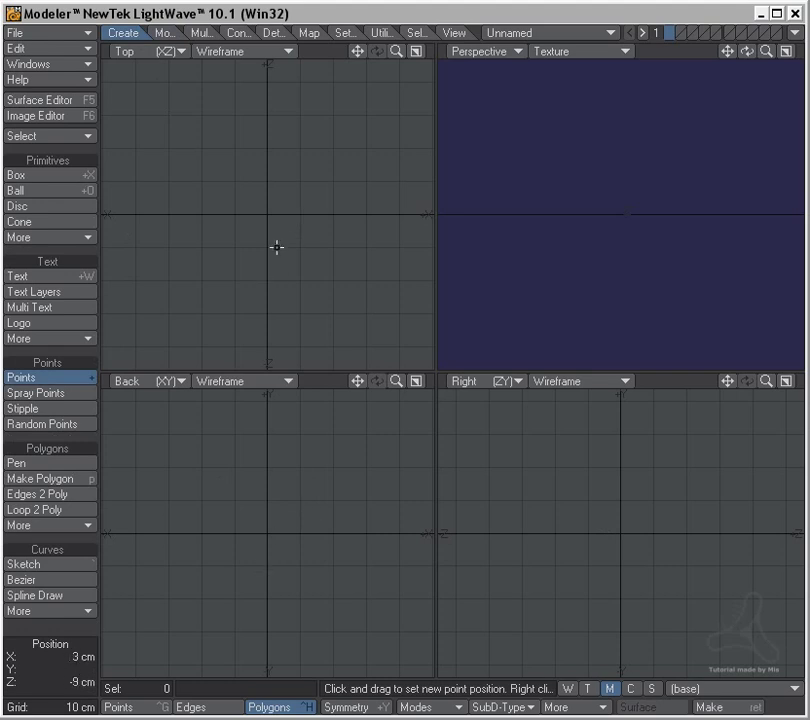
pyautogui.moveTo(267, 256); pyautogui.dragTo(306, 257)
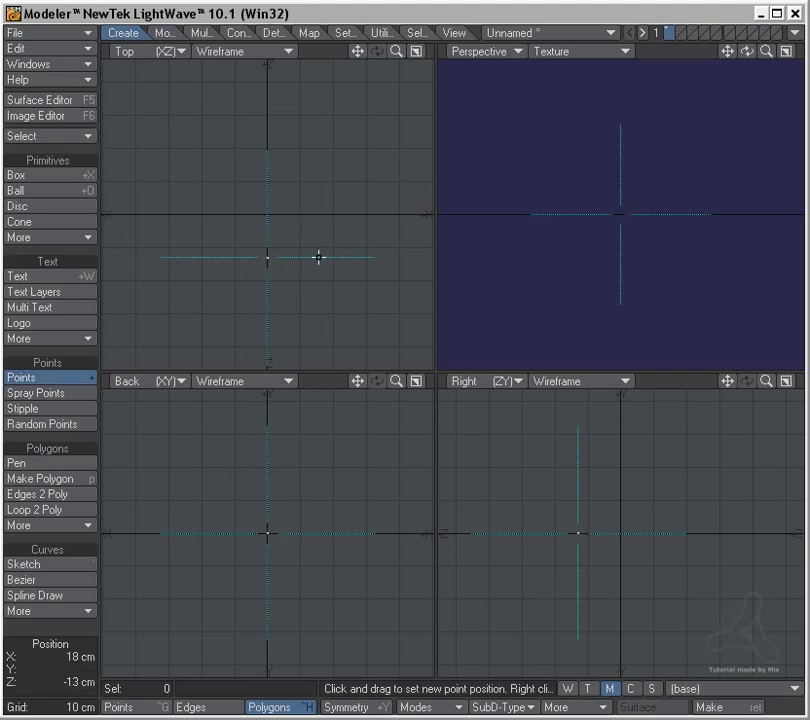
pyautogui.click(304, 253)
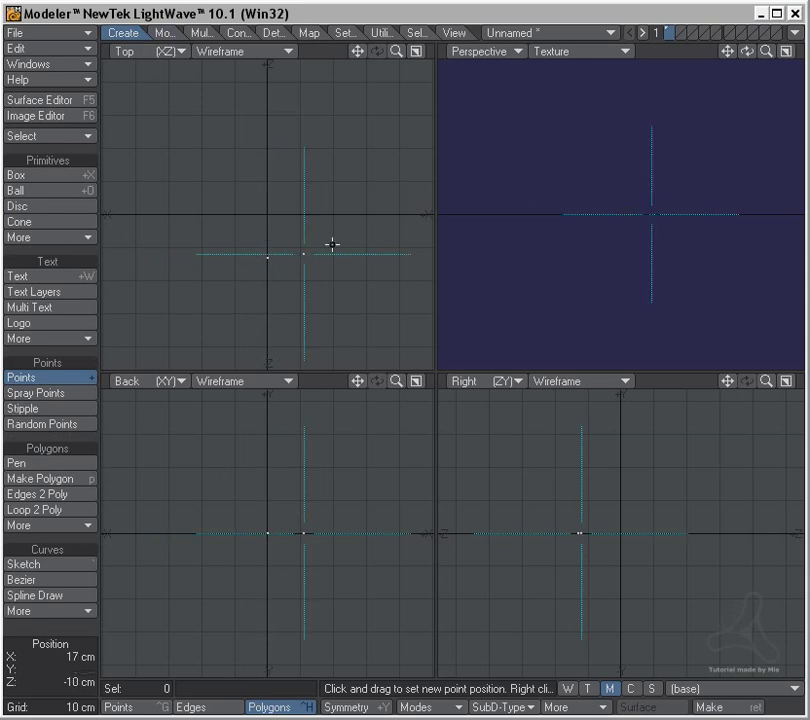
pyautogui.click(334, 234)
pyautogui.moveTo(337, 221); pyautogui.dragTo(342, 216)
pyautogui.rightClick(343, 217)
# - Continue the profile points outward in the Top view, outlining the sloped cone and the stepped, rippled surround
pyautogui.keyDown('alt'); pyautogui.keyDown('shift'); pyautogui.moveTo(366, 276); pyautogui.dragTo(262, 255); pyautogui.keyUp('shift'); pyautogui.keyUp('alt')
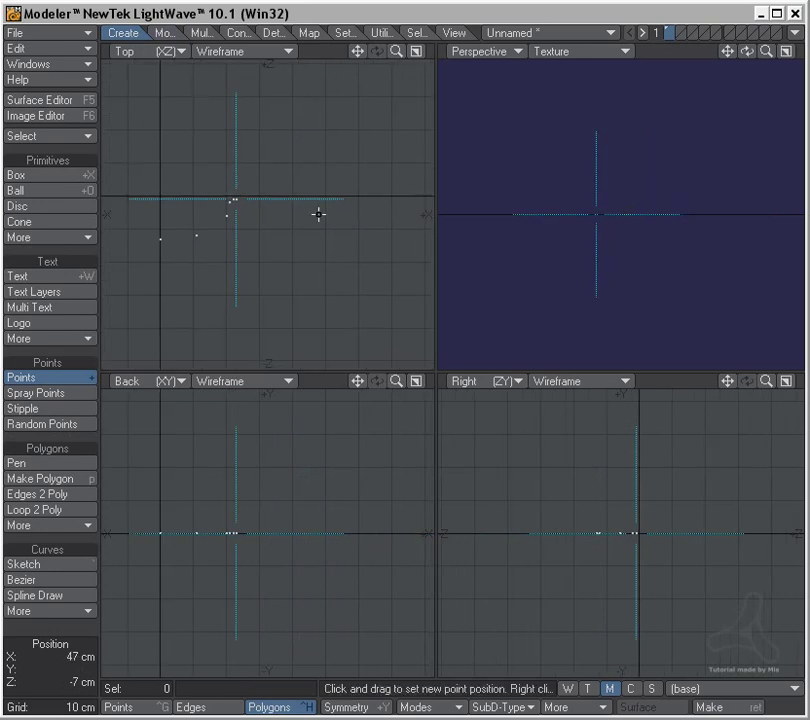
pyautogui.moveTo(312, 207)
pyautogui.mouseDown()
pyautogui.moveTo(322, 204)
pyautogui.moveTo(311, 206)
pyautogui.mouseUp()
pyautogui.moveTo(380, 209); pyautogui.dragTo(382, 230, button='right')
pyautogui.keyDown('alt'); pyautogui.moveTo(332, 264); pyautogui.dragTo(246, 245); pyautogui.keyUp('alt')
pyautogui.moveTo(331, 240); pyautogui.dragTo(335, 240, button='right')
pyautogui.moveTo(335, 240); pyautogui.dragTo(282, 225)
pyautogui.rightClick(358, 251)
pyautogui.rightClick(362, 246)
pyautogui.rightClick(373, 242)
pyautogui.rightClick(338, 244)
# - Finish the profile points along the outer edge at about X 1.18 m and back to X 0, Z 18 cm, and make a polygon from them
pyautogui.keyDown('alt'); pyautogui.moveTo(282, 225); pyautogui.dragTo(366, 282); pyautogui.keyUp('alt')
pyautogui.keyDown('ctrl'); pyautogui.keyDown('alt'); pyautogui.moveTo(366, 282); pyautogui.dragTo(318, 269); pyautogui.keyUp('alt'); pyautogui.keyUp('ctrl')
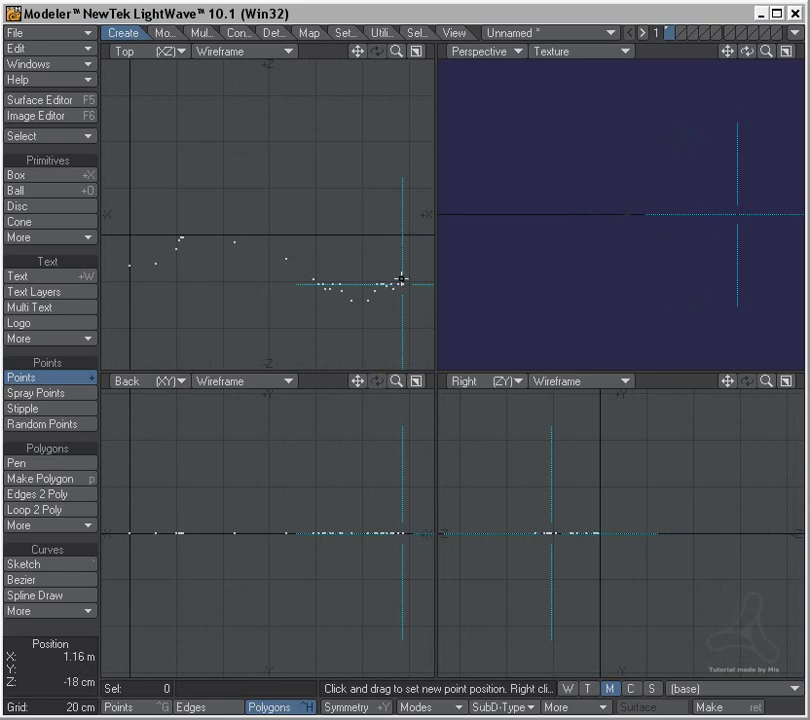
pyautogui.moveTo(402, 279); pyautogui.dragTo(403, 276)
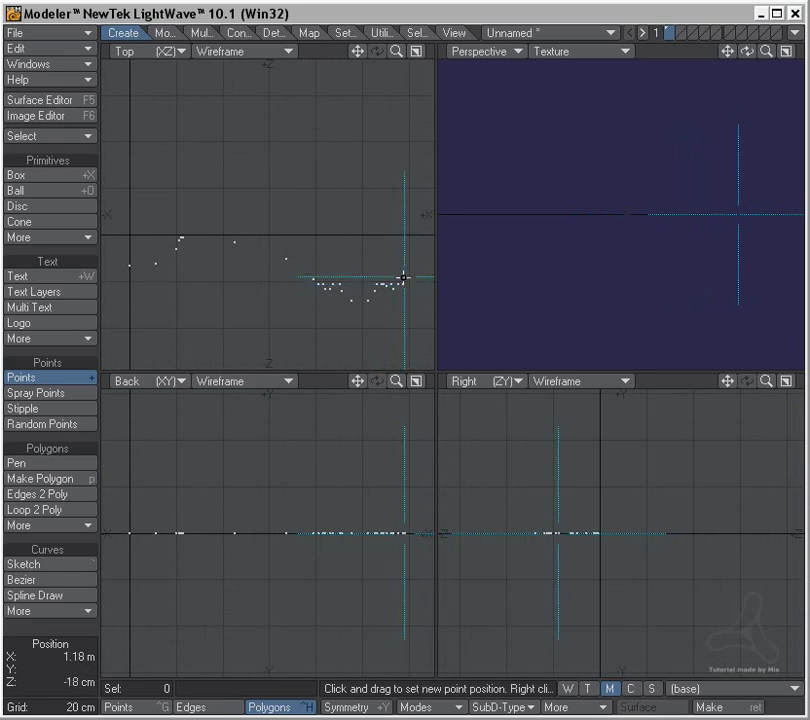
pyautogui.click(404, 214)
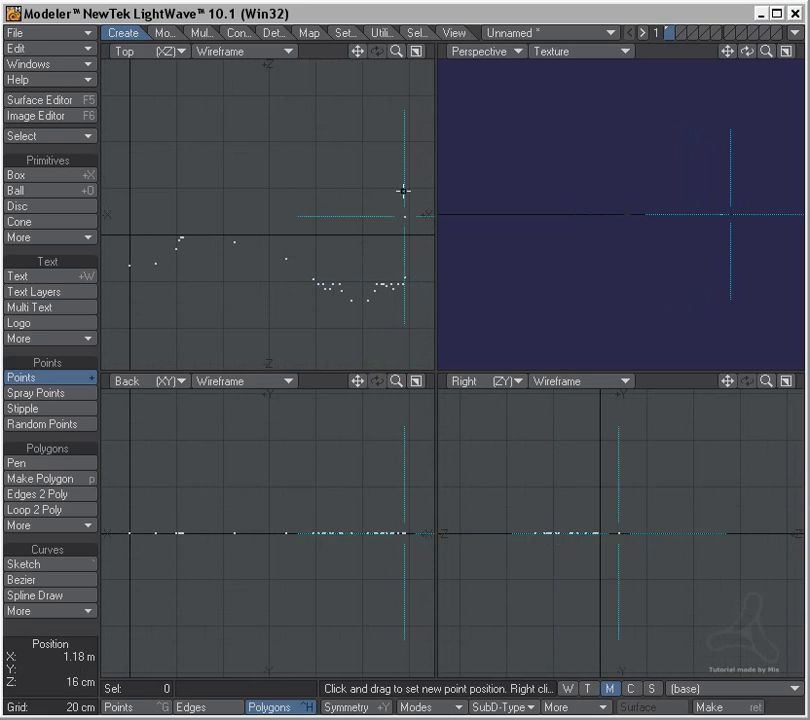
pyautogui.click(403, 190)
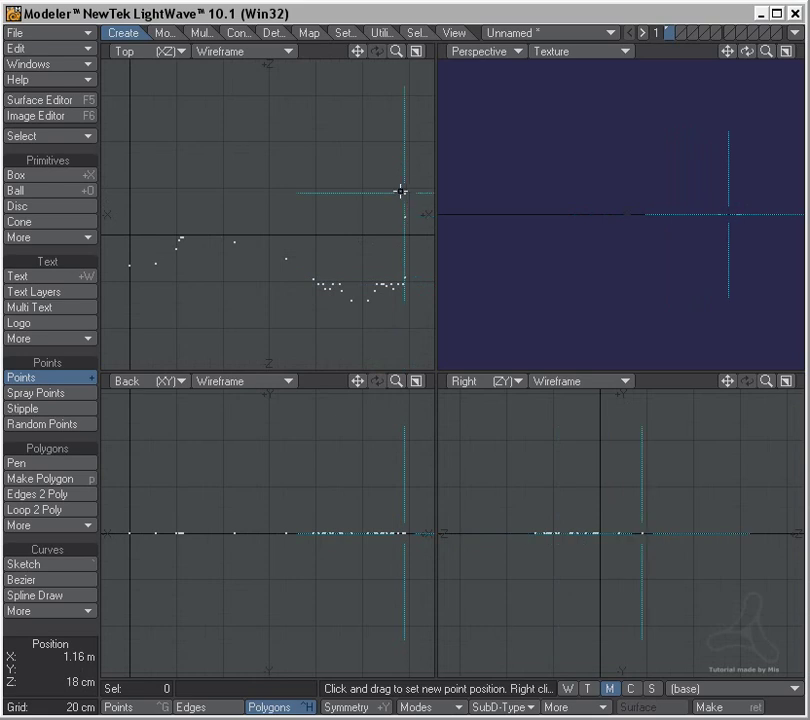
pyautogui.click(129, 193)
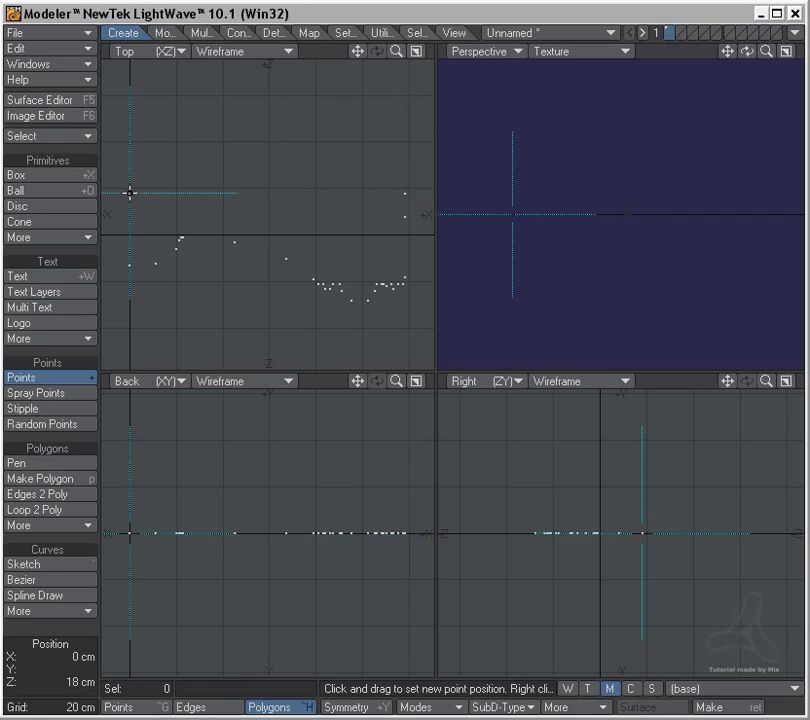
pyautogui.press('p')
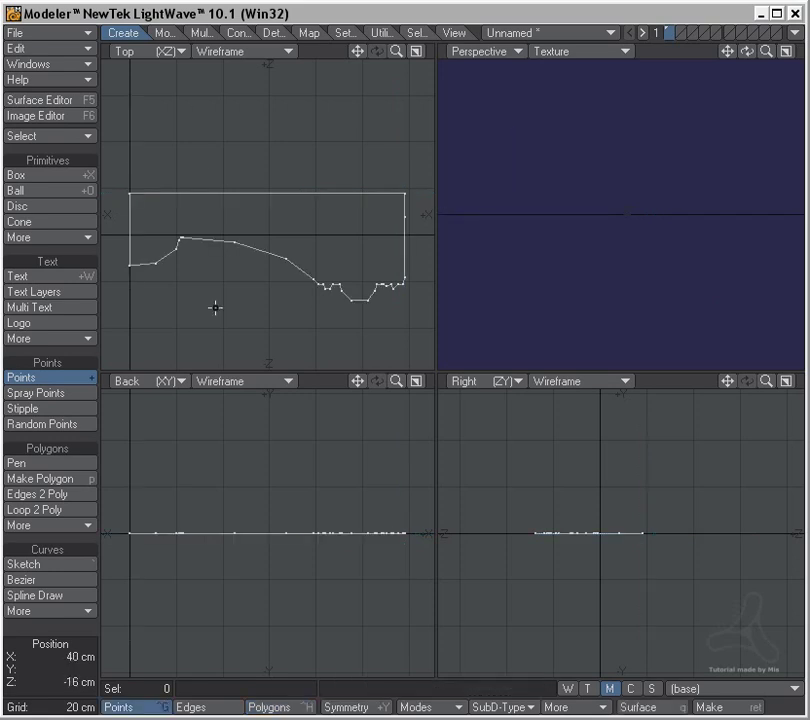
# - Fine-tune the profile's surround by repositioning individual points with the Drag tool in the Top view
pyautogui.keyDown('ctrl'); pyautogui.keyDown('alt'); pyautogui.moveTo(174, 260); pyautogui.dragTo(230, 250); pyautogui.keyUp('alt'); pyautogui.keyUp('ctrl')
pyautogui.keyDown('alt'); pyautogui.moveTo(324, 266); pyautogui.dragTo(174, 210); pyautogui.keyUp('alt')
pyautogui.moveTo(358, 254)
pyautogui.keyDown('ctrl'); pyautogui.keyDown('alt'); pyautogui.mouseDown()
pyautogui.moveTo(373, 253)
pyautogui.moveTo(400, 275)
pyautogui.moveTo(311, 275)
pyautogui.moveTo(345, 262)
pyautogui.moveTo(322, 250)
pyautogui.moveTo(350, 236)
pyautogui.mouseUp(); pyautogui.keyUp('alt'); pyautogui.keyUp('ctrl')
pyautogui.hotkey('ctrl', 't')
pyautogui.moveTo(281, 235); pyautogui.dragTo(277, 239)
pyautogui.moveTo(238, 286); pyautogui.dragTo(175, 286)
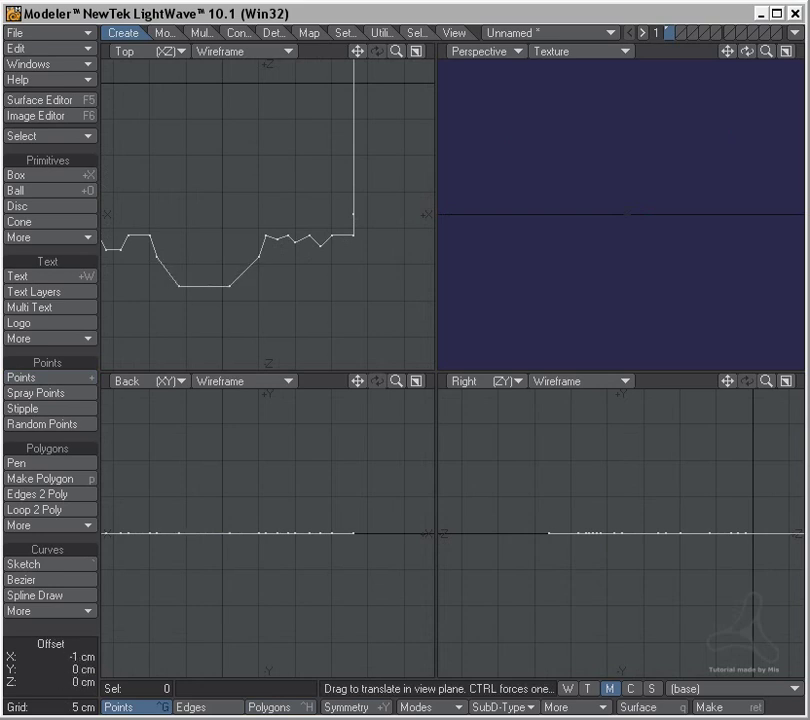
pyautogui.keyDown('alt'); pyautogui.moveTo(272, 291); pyautogui.dragTo(400, 289); pyautogui.keyUp('alt')
pyautogui.keyDown('ctrl'); pyautogui.keyDown('alt'); pyautogui.moveTo(300, 287); pyautogui.dragTo(200, 286); pyautogui.keyUp('alt'); pyautogui.keyUp('ctrl')
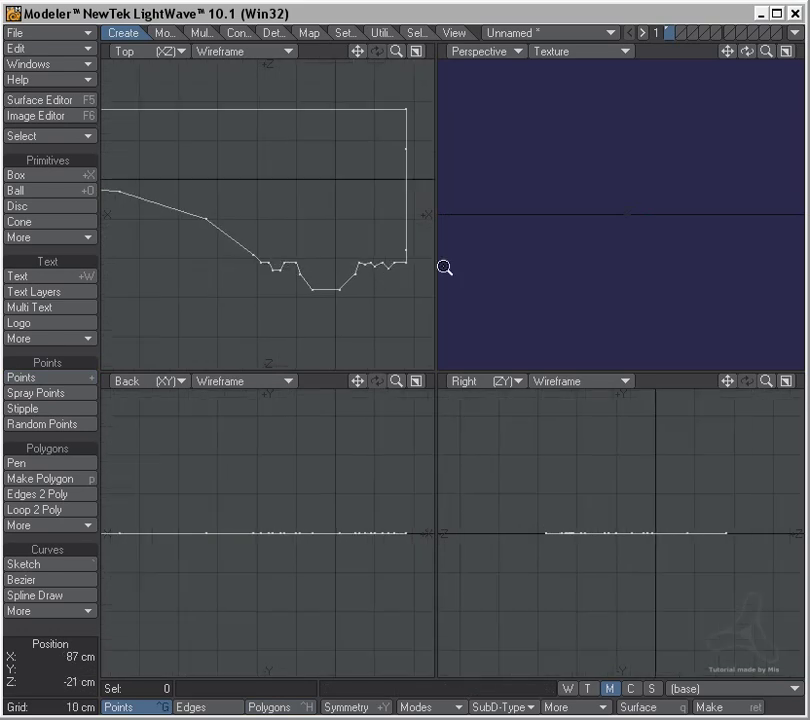
pyautogui.keyDown('ctrl'); pyautogui.keyDown('alt'); pyautogui.moveTo(286, 264); pyautogui.dragTo(426, 271); pyautogui.keyUp('alt'); pyautogui.keyUp('ctrl')
pyautogui.moveTo(219, 263); pyautogui.dragTo(252, 269)
# - Lathe the profile 360° around the Z axis through X 0, Y 0 with 12 sides
pyautogui.keyDown('alt'); pyautogui.moveTo(304, 532); pyautogui.dragTo(283, 531); pyautogui.keyUp('alt')
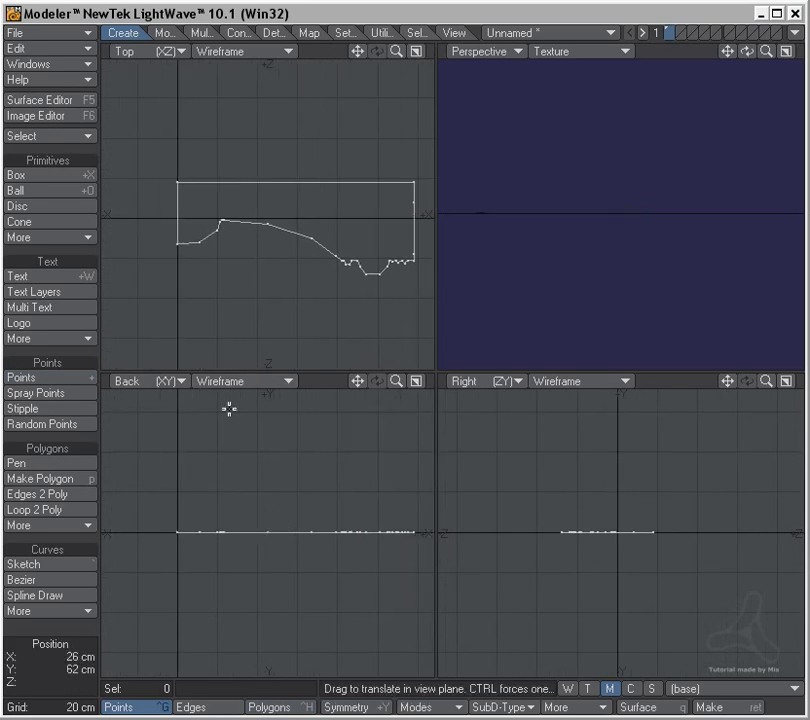
pyautogui.press('l')
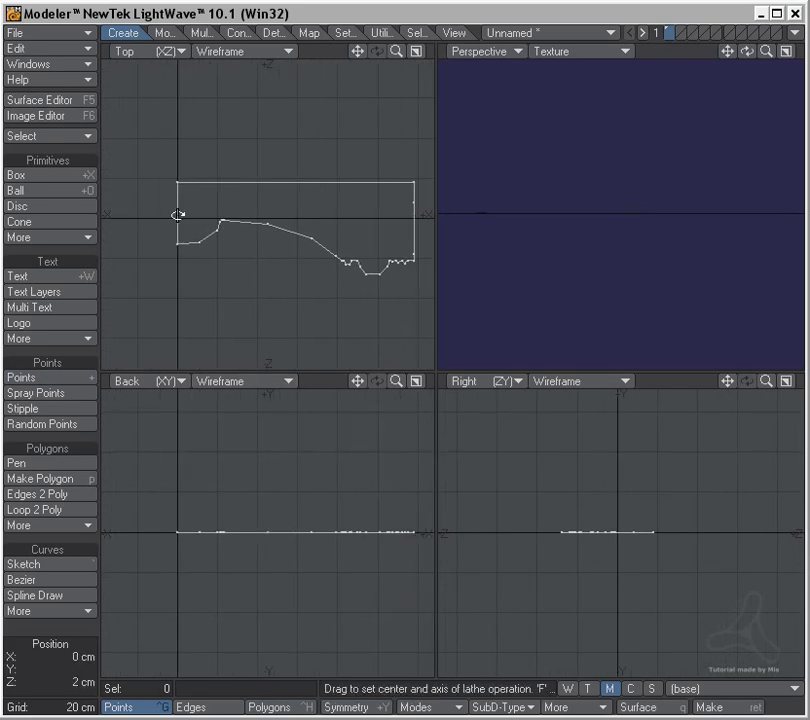
pyautogui.moveTo(177, 214); pyautogui.dragTo(177, 242)
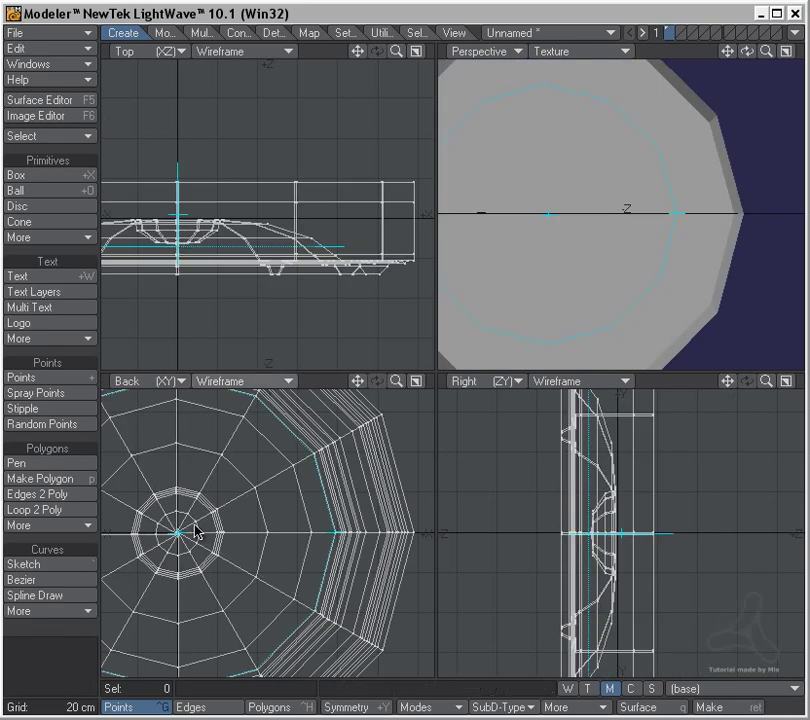
pyautogui.press('space')
pyautogui.keyDown('ctrl'); pyautogui.keyDown('alt'); pyautogui.moveTo(632, 526); pyautogui.dragTo(694, 545); pyautogui.keyUp('alt'); pyautogui.keyUp('ctrl')
pyautogui.moveTo(642, 539); pyautogui.dragTo(642, 532)
pyautogui.scroll(-5, 150, 533)
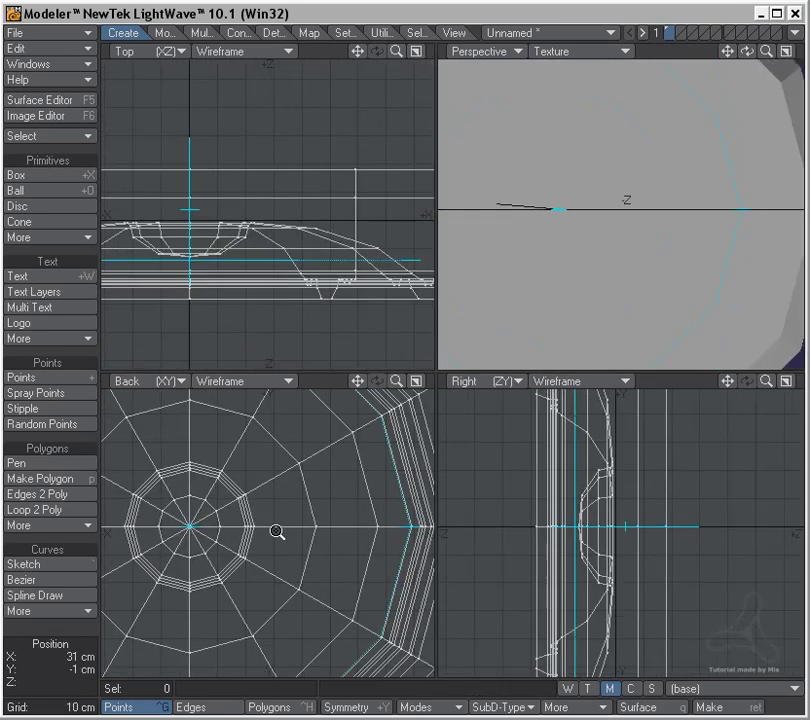
pyautogui.press('n')
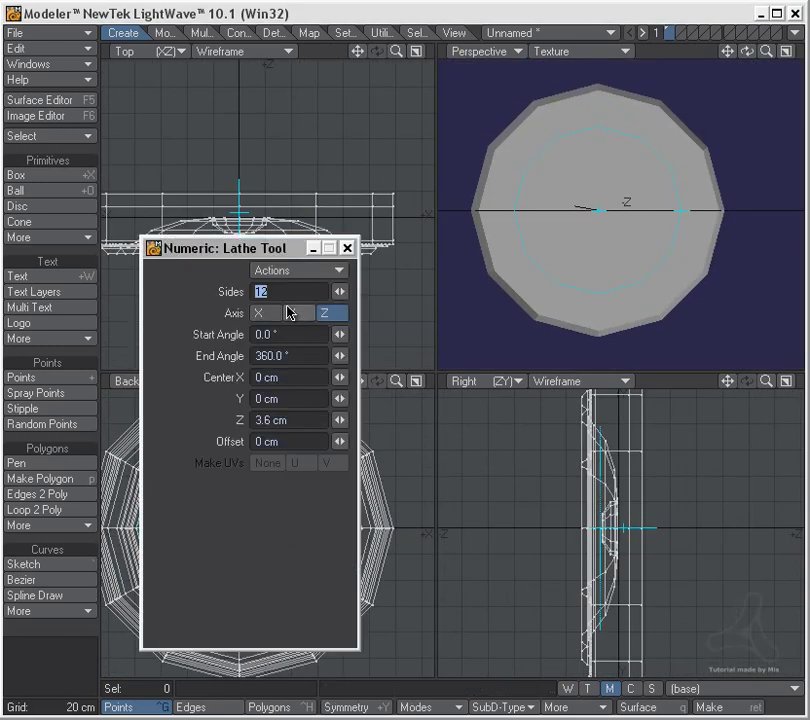
pyautogui.keyDown('alt'); pyautogui.moveTo(580, 221); pyautogui.dragTo(618, 212); pyautogui.keyUp('alt')
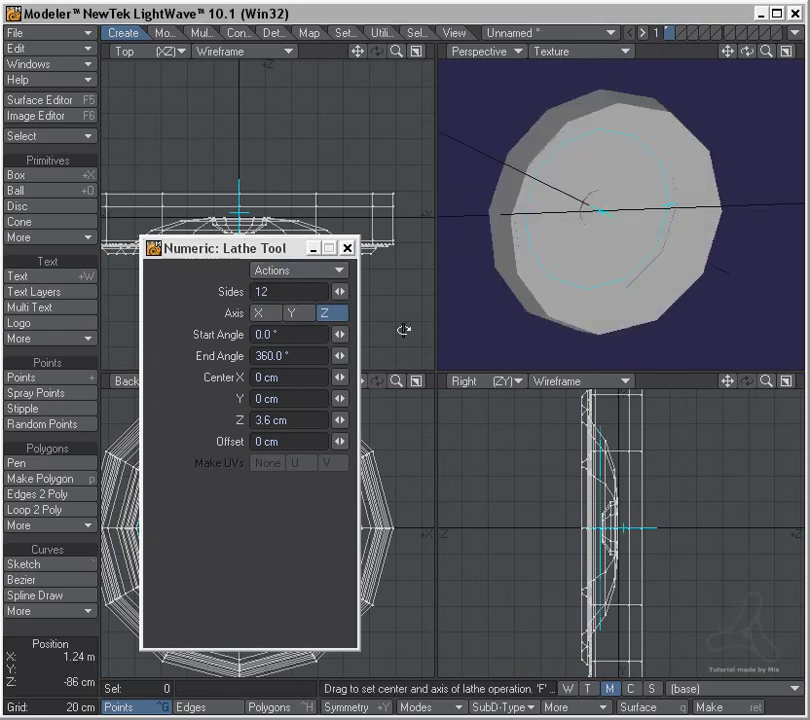
pyautogui.moveTo(660, 249)
pyautogui.keyDown('alt'); pyautogui.mouseDown()
pyautogui.moveTo(653, 268)
pyautogui.moveTo(665, 261)
pyautogui.mouseUp(); pyautogui.keyUp('alt')
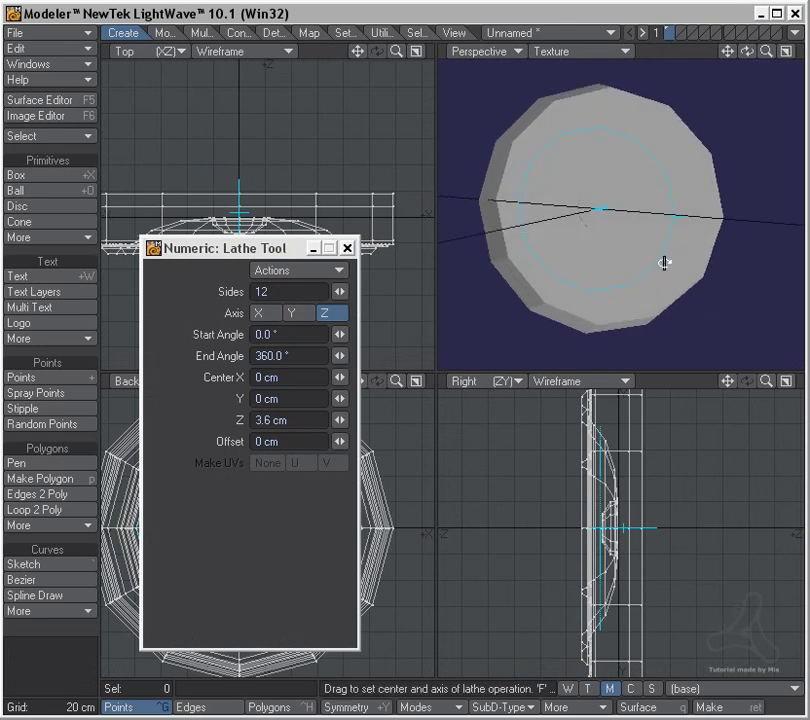
pyautogui.press('Return')
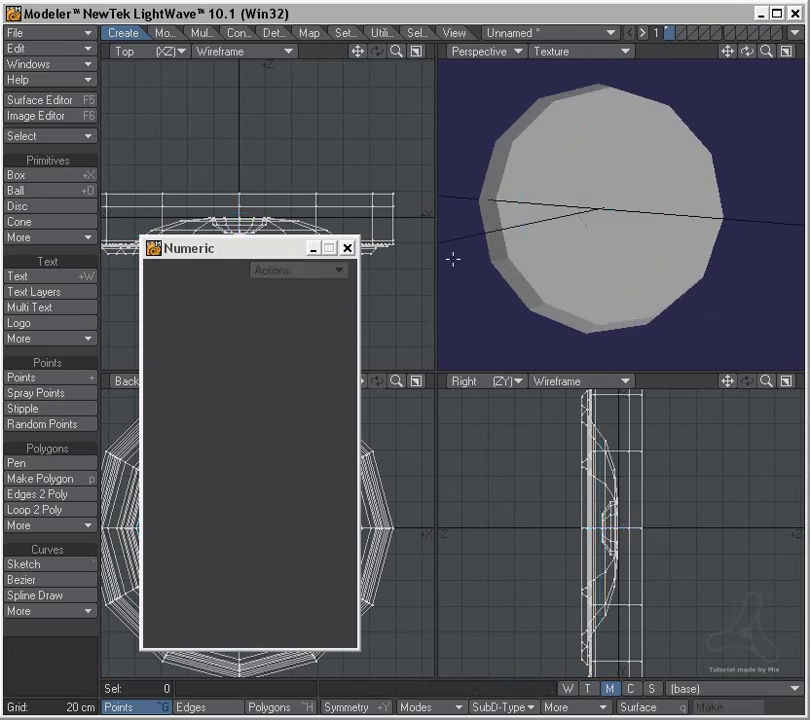
pyautogui.click(347, 248)
# - Delete the back cap and outer side-wall polygons of the lathed speaker, leaving only the front cone and surround
pyautogui.keyDown('alt'); pyautogui.moveTo(604, 240); pyautogui.dragTo(614, 214); pyautogui.keyUp('alt')
pyautogui.scroll(2, 614, 206)
pyautogui.moveTo(318, 284)
pyautogui.keyDown('ctrl'); pyautogui.keyDown('alt'); pyautogui.mouseDown()
pyautogui.moveTo(403, 247)
pyautogui.moveTo(394, 237)
pyautogui.moveTo(240, 230)
pyautogui.moveTo(175, 252)
pyautogui.moveTo(157, 240)
pyautogui.mouseUp(); pyautogui.keyUp('alt'); pyautogui.keyUp('ctrl')
pyautogui.hotkey('ctrl', 'h')
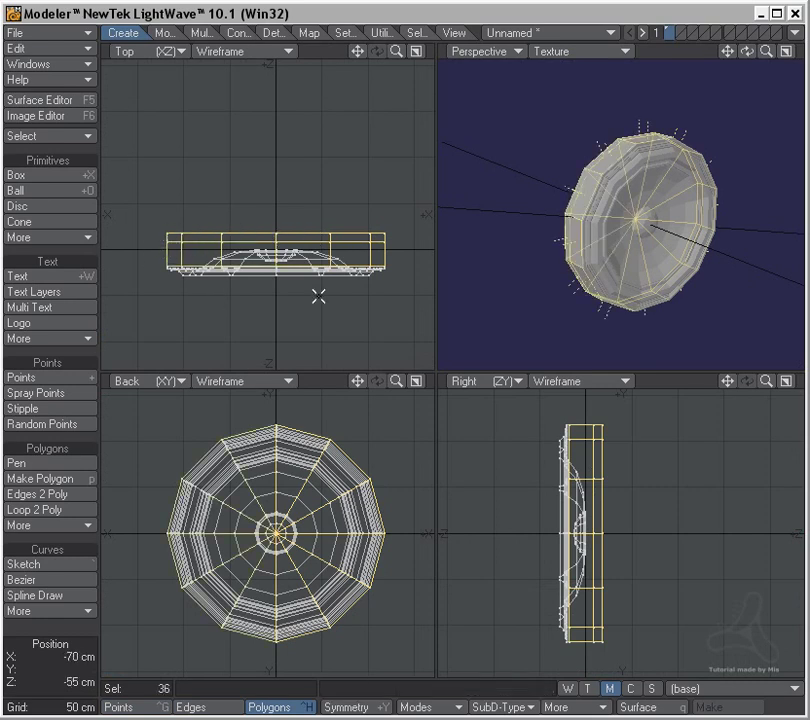
pyautogui.press('Delete')
pyautogui.press('a')
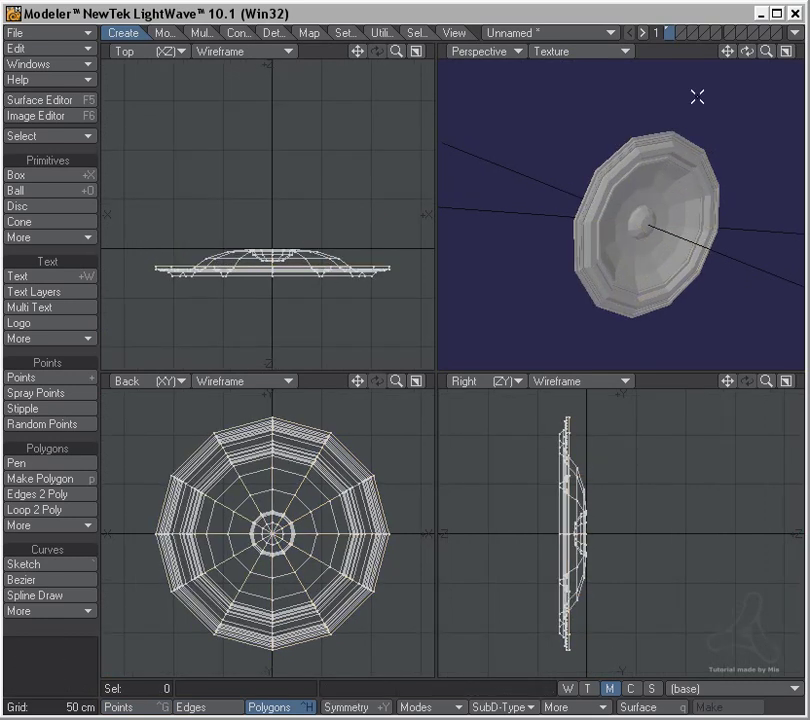
# - Draw a tall rectangular box around the speaker in the second layer, using the first layer as background reference
pyautogui.click(679, 30)
pyautogui.click(669, 37)
pyautogui.click(80, 207)
pyautogui.click(79, 177)
pyautogui.scroll(-4, 348, 533)
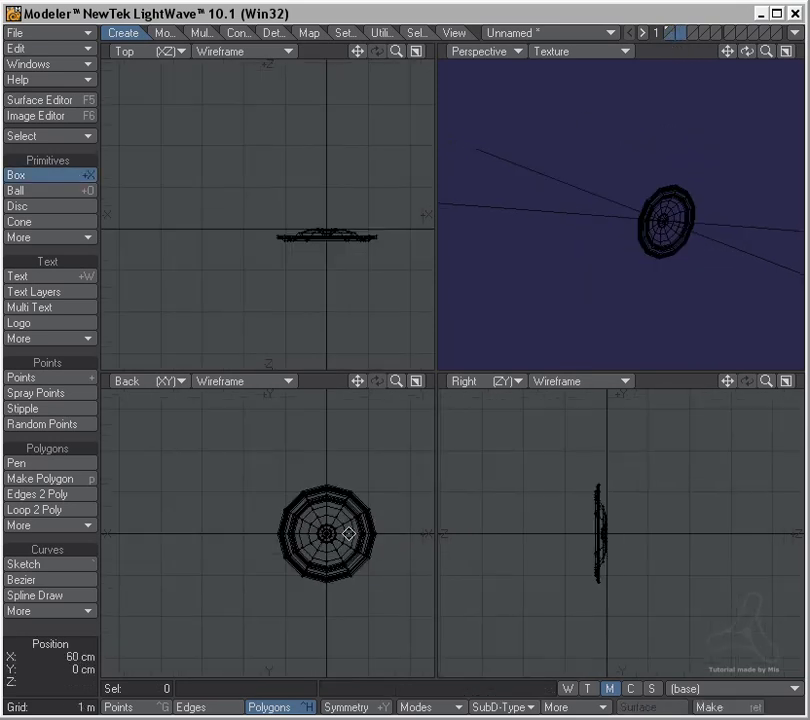
pyautogui.press('g')
pyautogui.moveTo(166, 437); pyautogui.dragTo(332, 656)
pyautogui.moveTo(248, 548); pyautogui.dragTo(262, 495)
# - Adjust the box's corners and depth into a speaker cabinet with its front face at the speaker's rim, and create it
pyautogui.keyDown('ctrl'); pyautogui.keyDown('alt'); pyautogui.moveTo(320, 512); pyautogui.dragTo(254, 545); pyautogui.keyUp('alt'); pyautogui.keyUp('ctrl')
pyautogui.moveTo(217, 472); pyautogui.dragTo(229, 480)
pyautogui.moveTo(318, 617)
pyautogui.mouseDown()
pyautogui.moveTo(309, 604)
pyautogui.moveTo(307, 611)
pyautogui.mouseUp()
pyautogui.moveTo(233, 609); pyautogui.dragTo(221, 616)
pyautogui.click(578, 559)
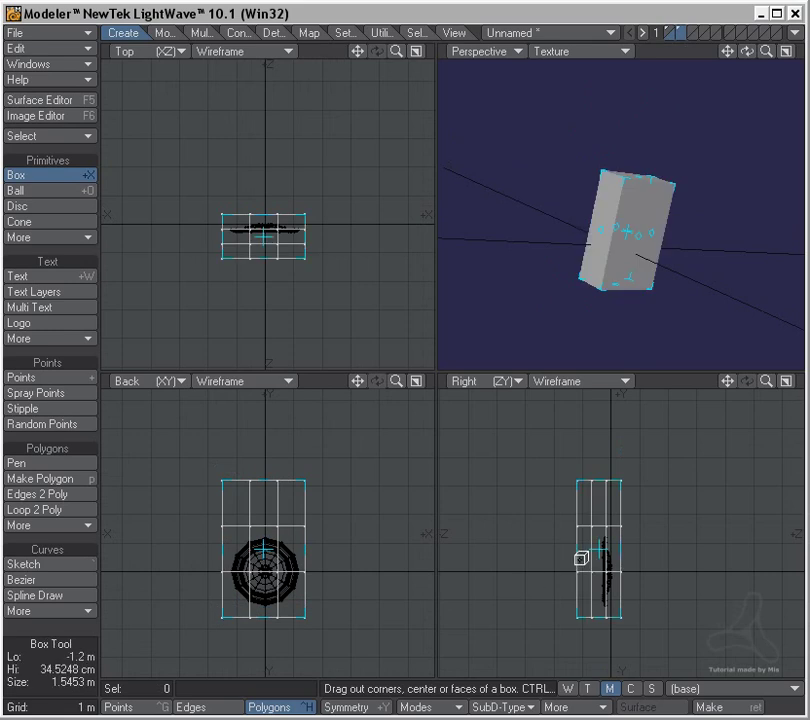
pyautogui.moveTo(642, 557); pyautogui.dragTo(809, 549)
pyautogui.press('Return')
pyautogui.press('t')
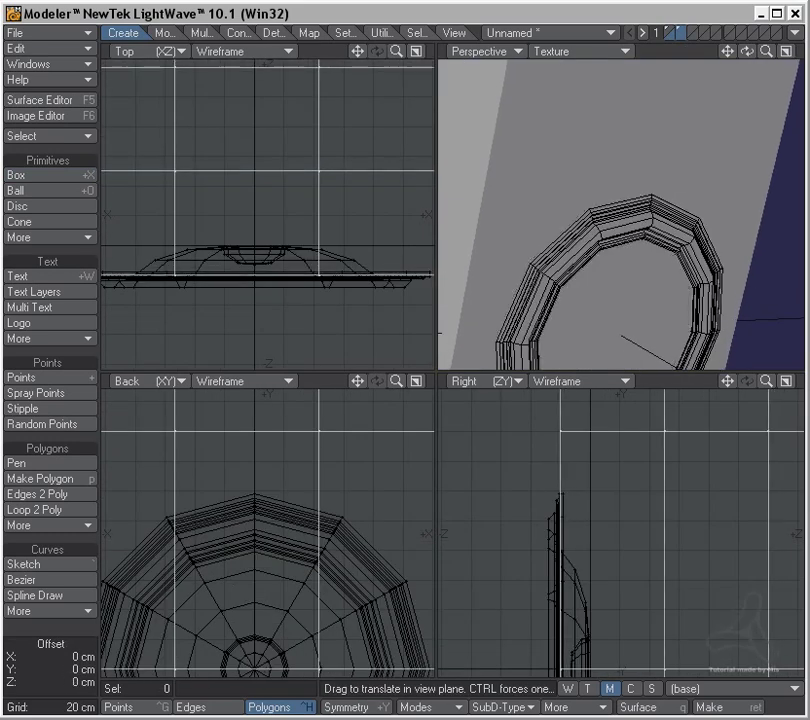
# - Create a disc in the third layer centred on the speaker, matching its outer rim and extending in depth through the cabinet's front face
pyautogui.click(692, 30)
pyautogui.click(681, 39)
pyautogui.keyDown('shift'); pyautogui.click(670, 39); pyautogui.keyUp('shift')
pyautogui.press('a')
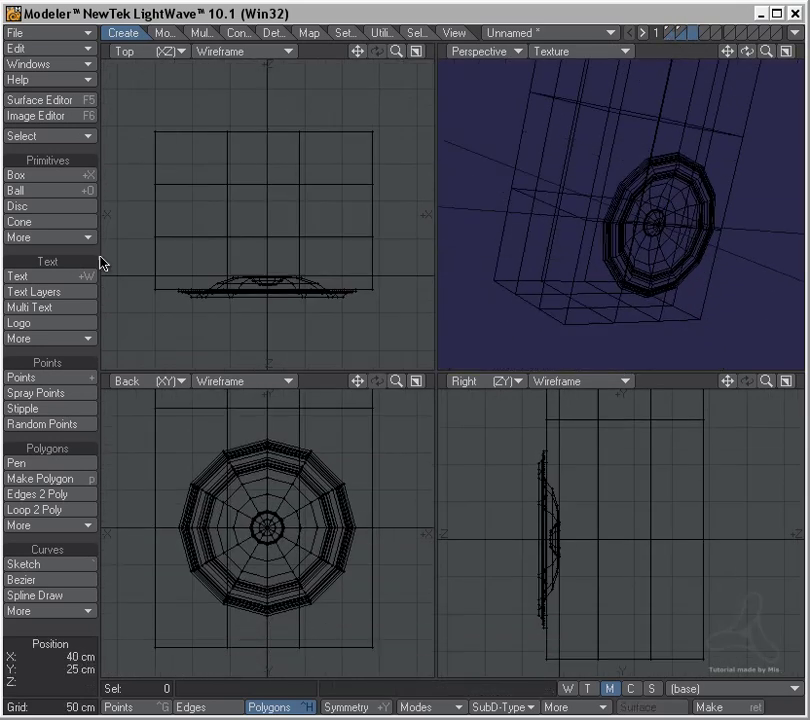
pyautogui.click(58, 207)
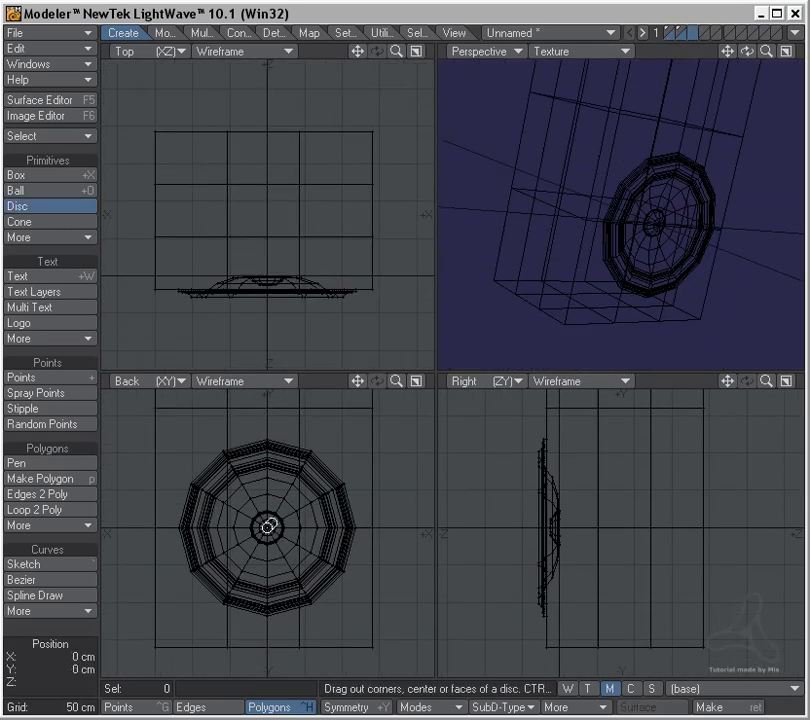
pyautogui.moveTo(268, 526); pyautogui.dragTo(363, 578)
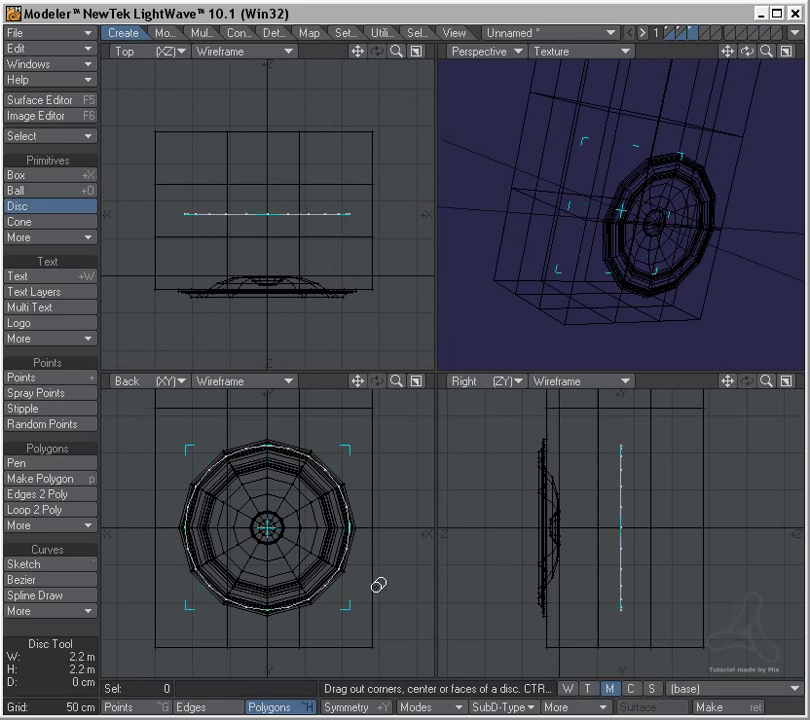
pyautogui.moveTo(378, 585); pyautogui.dragTo(382, 585)
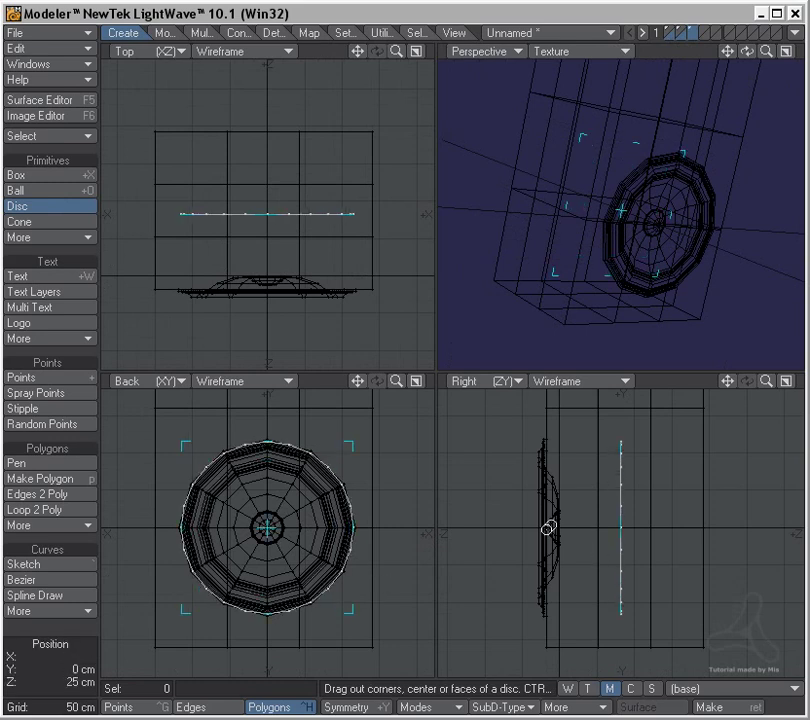
pyautogui.moveTo(598, 563); pyautogui.dragTo(513, 526)
pyautogui.press('Return')
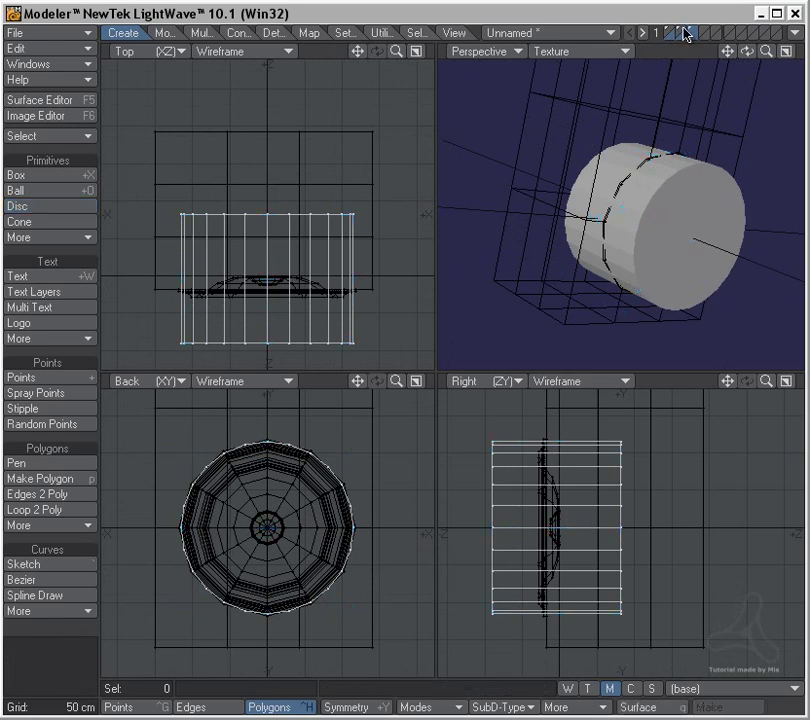
# - Cut the speaker hole into the cabinet with a Boolean Subtract using the disc in the third layer, and delete the disc
pyautogui.click(682, 29)
pyautogui.click(694, 37)
pyautogui.hotkey('shift', 'b')
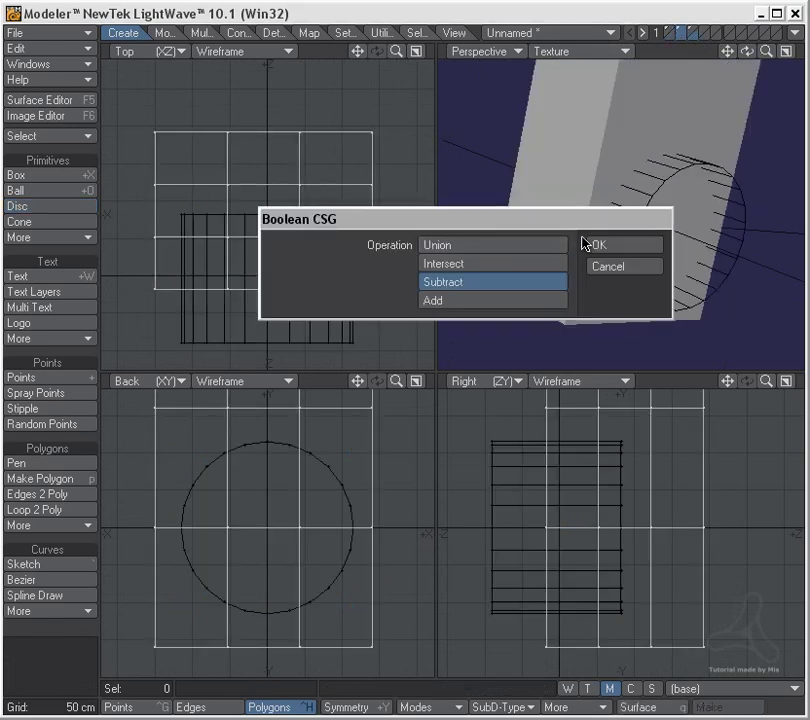
pyautogui.click(546, 284)
pyautogui.click(595, 244)
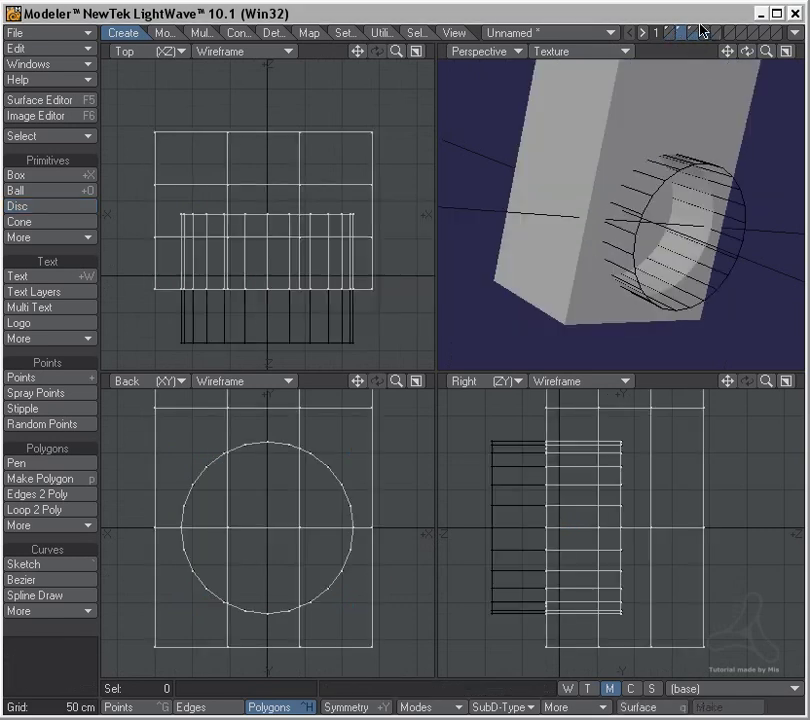
pyautogui.click(691, 35)
pyautogui.press('Delete')
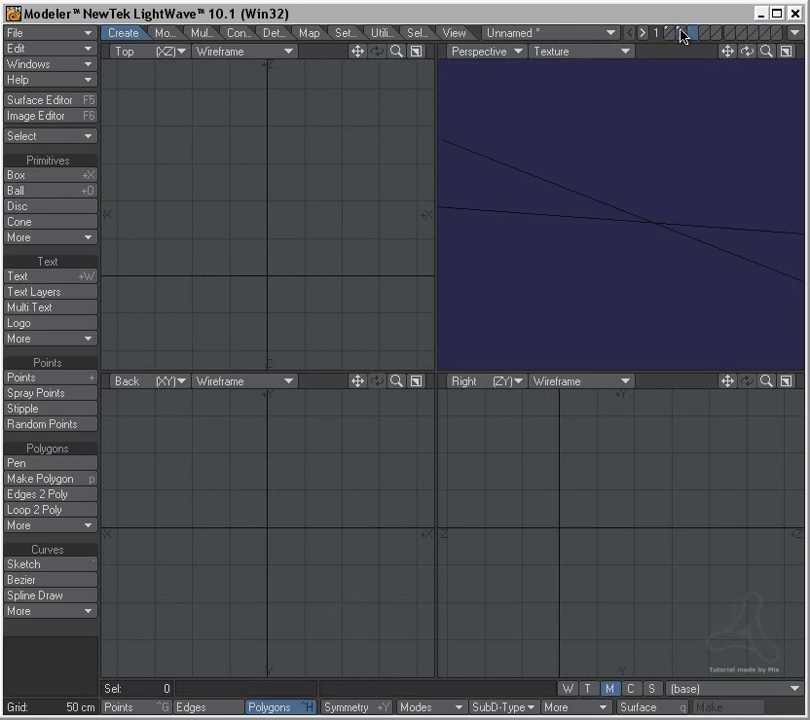
# - Assign the cabinet in the second layer a new surface named "Speaker box" with a dark grey colour of 46, 46, 46
pyautogui.click(677, 34)
pyautogui.write('q')
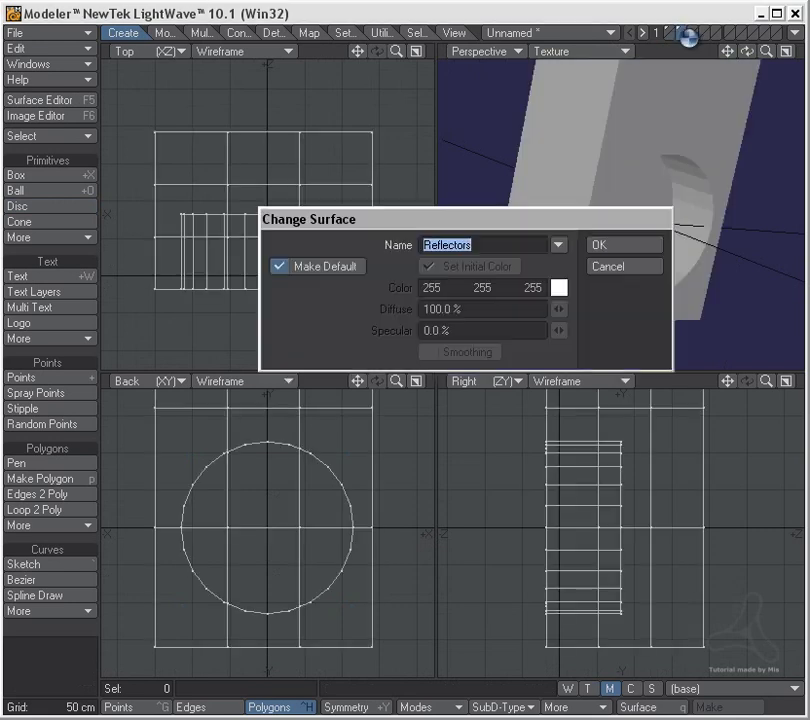
pyautogui.write('Speaker box')
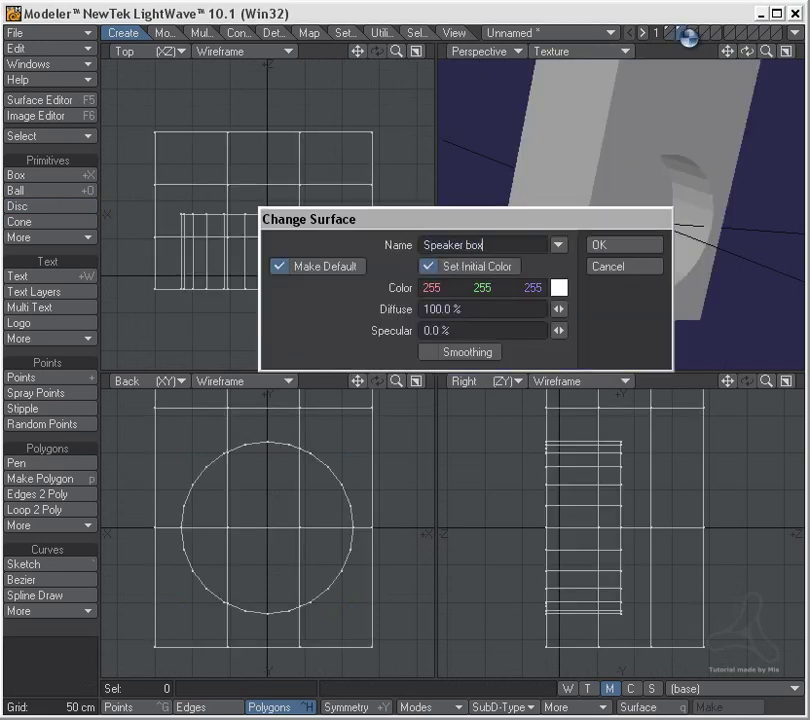
pyautogui.click(559, 288)
pyautogui.moveTo(682, 390); pyautogui.dragTo(682, 409)
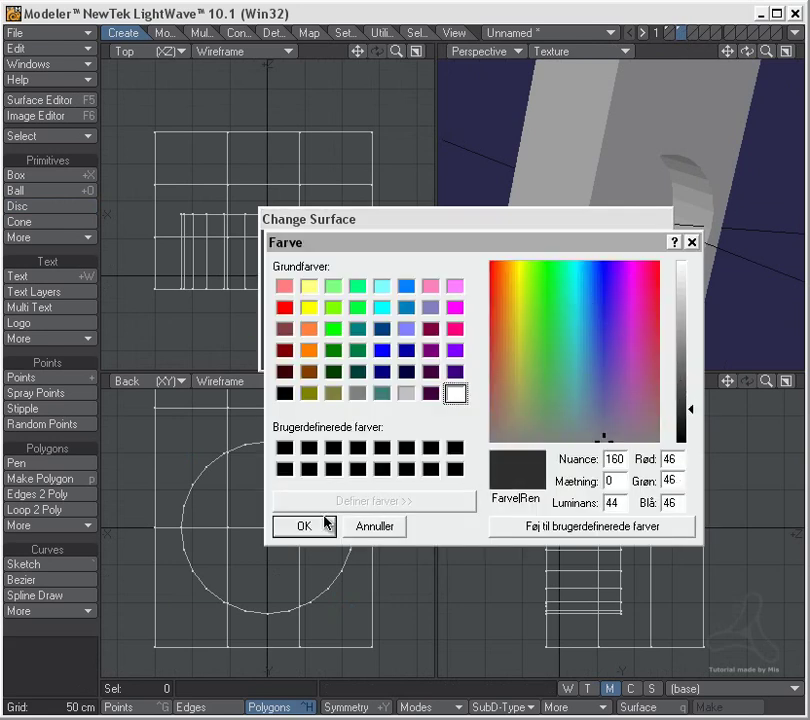
pyautogui.click(320, 527)
pyautogui.click(622, 244)
pyautogui.keyDown('alt'); pyautogui.moveTo(694, 235); pyautogui.dragTo(621, 193); pyautogui.keyUp('alt')
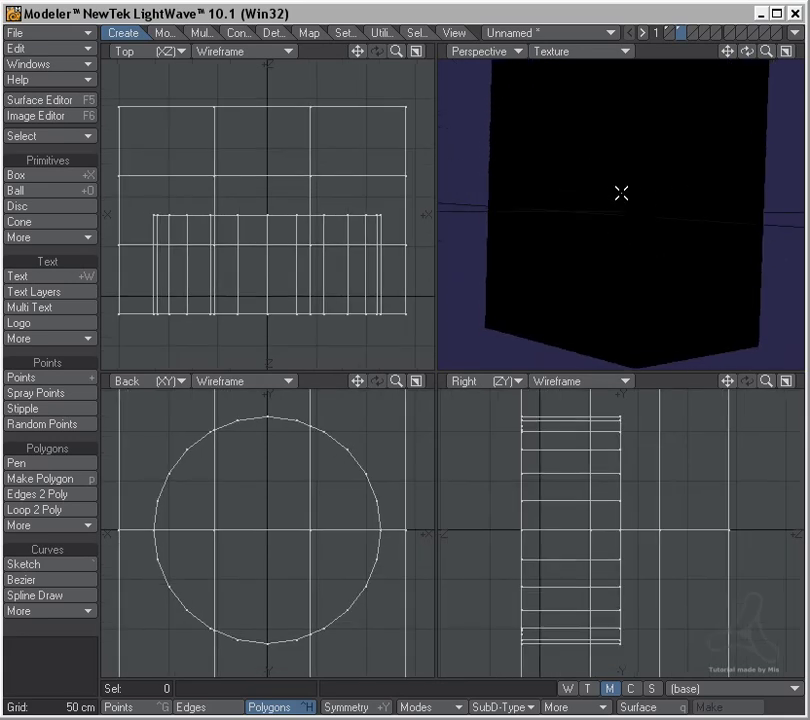
# - Make the speaker layer active with the cabinet as background, and convert the speaker to a smooth subdivision surface
pyautogui.click(670, 31)
pyautogui.click(684, 39)
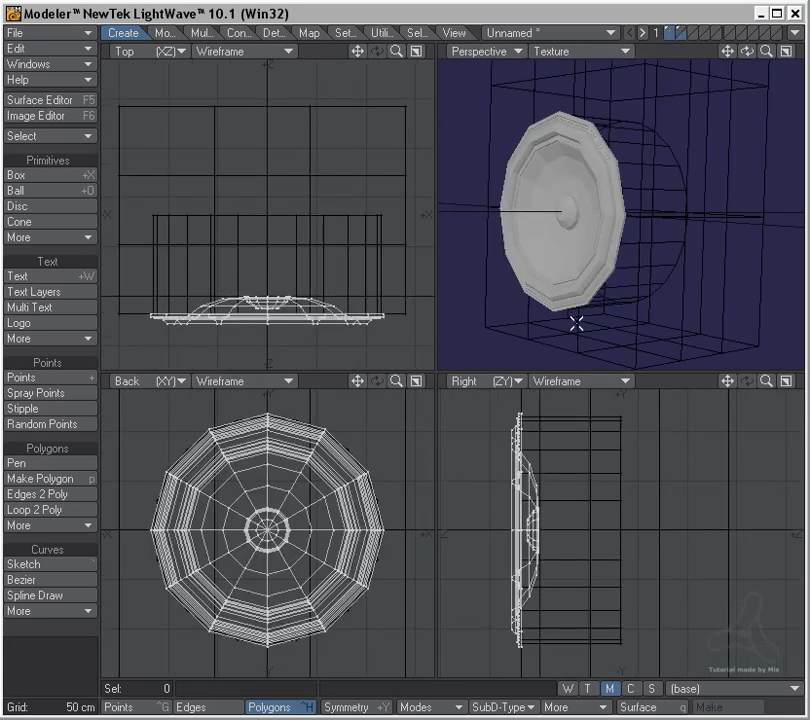
pyautogui.keyDown('ctrl'); pyautogui.keyDown('alt'); pyautogui.moveTo(543, 210); pyautogui.dragTo(608, 217); pyautogui.keyUp('alt'); pyautogui.keyUp('ctrl')
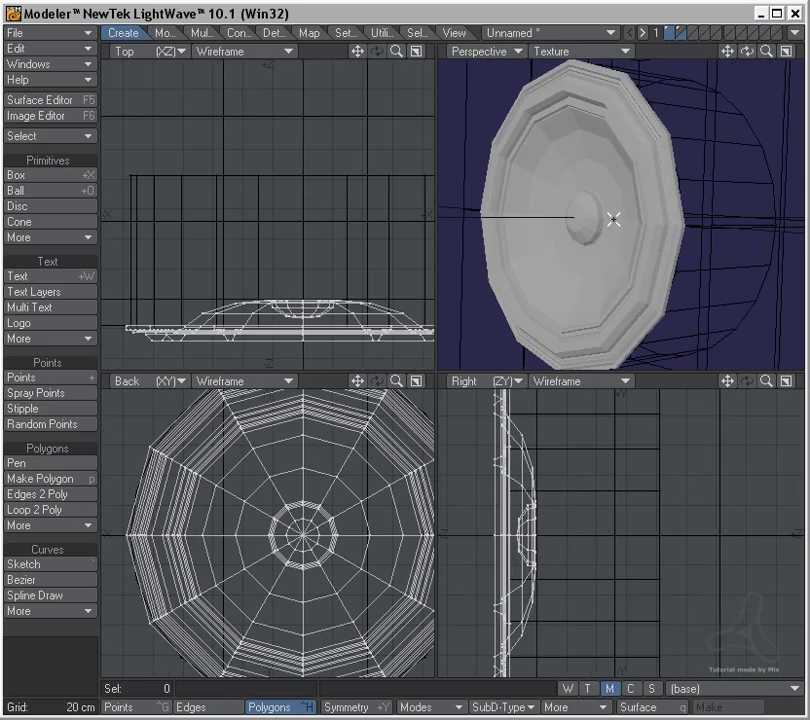
pyautogui.keyDown('alt'); pyautogui.moveTo(559, 229); pyautogui.dragTo(630, 198); pyautogui.keyUp('alt')
pyautogui.press('Tab')
pyautogui.keyDown('alt'); pyautogui.moveTo(630, 198); pyautogui.dragTo(610, 300); pyautogui.keyUp('alt')
pyautogui.press('a')
pyautogui.keyDown('alt'); pyautogui.moveTo(587, 213); pyautogui.dragTo(588, 248); pyautogui.keyUp('alt')
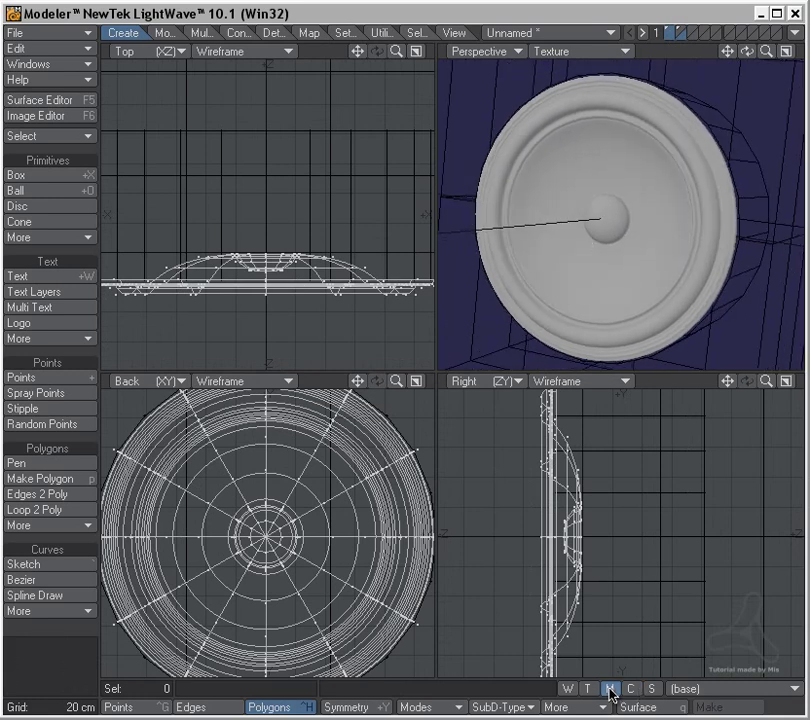
# - Create a relative endomorph named "speaker in" for the speaker
pyautogui.click(705, 689)
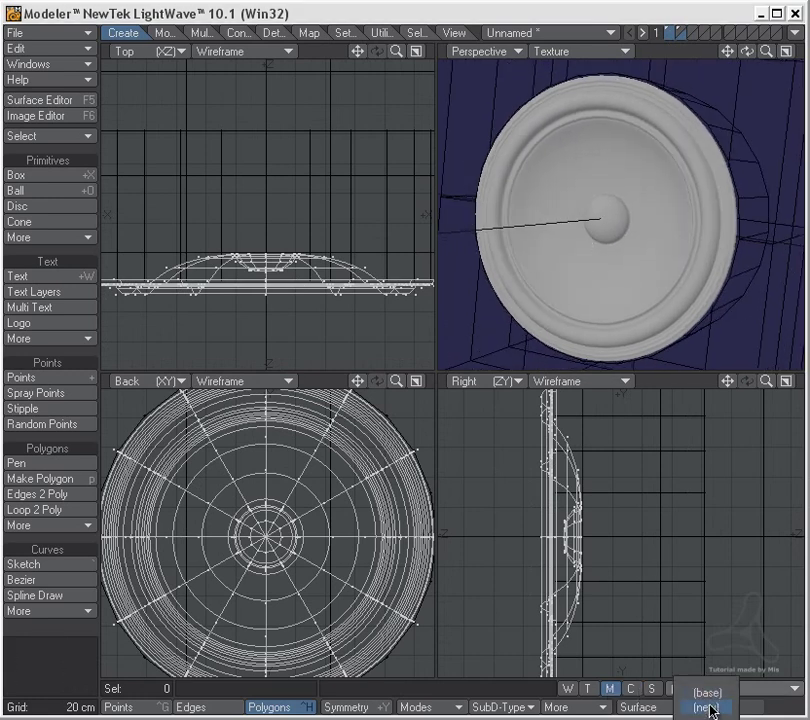
pyautogui.click(709, 707)
pyautogui.write('speaker in')
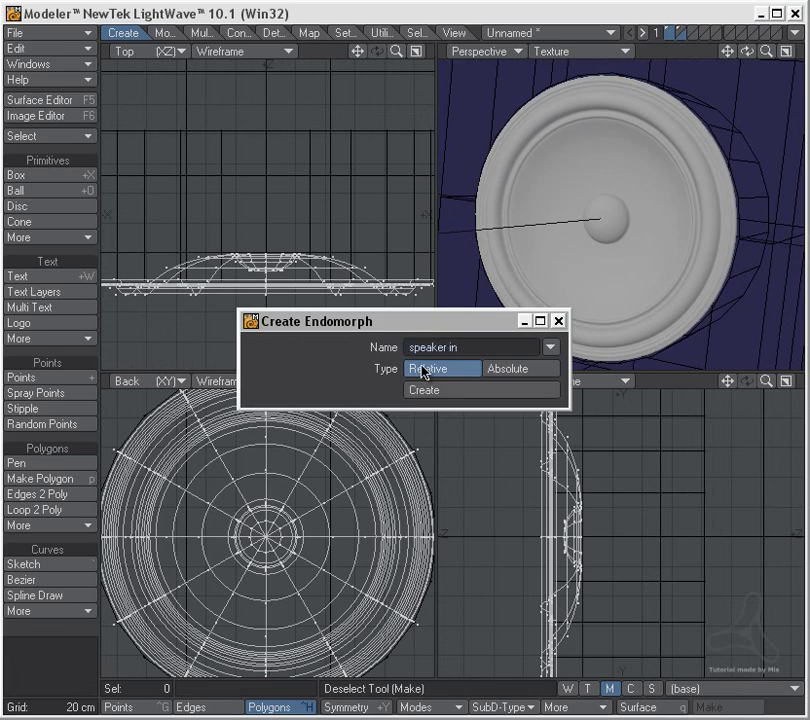
pyautogui.press('Return')
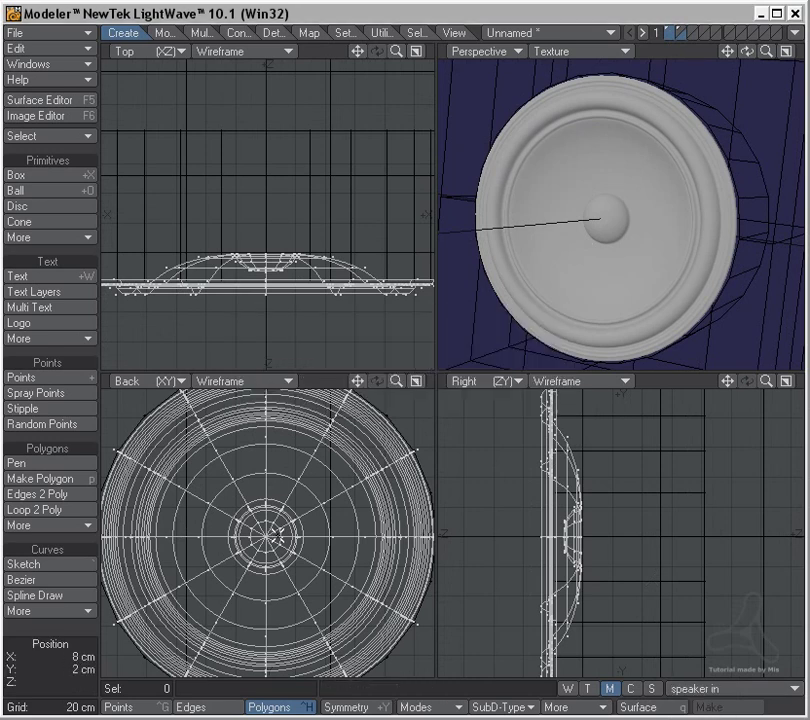
# - Select the speaker's centre dome polygons and repeatedly expand the selection outward across the cone and into the raised surround
pyautogui.moveTo(288, 492)
pyautogui.mouseDown(button='right')
pyautogui.moveTo(278, 488)
pyautogui.moveTo(226, 525)
pyautogui.moveTo(305, 568)
pyautogui.moveTo(289, 493)
pyautogui.moveTo(268, 485)
pyautogui.mouseUp(button='right')
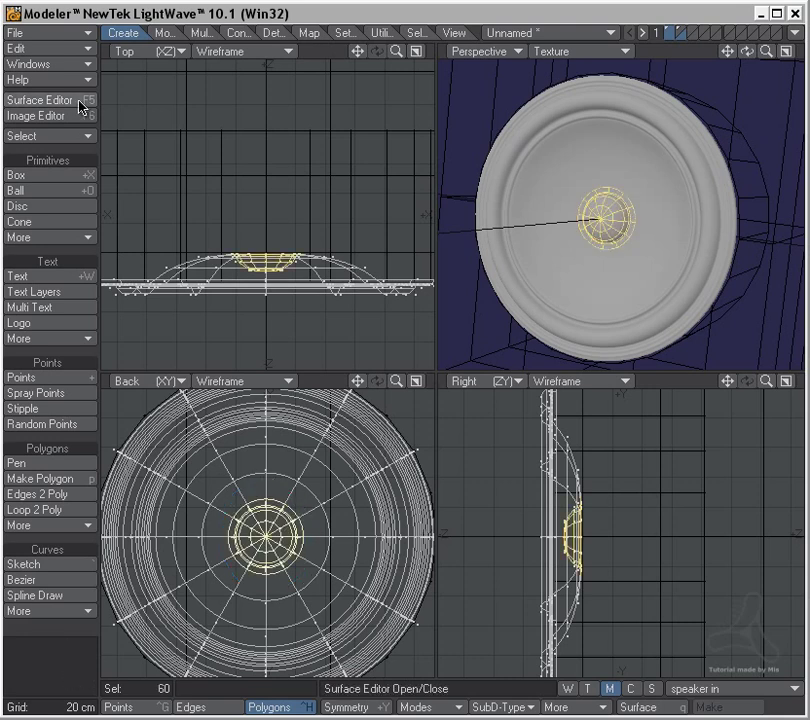
pyautogui.click(78, 137)
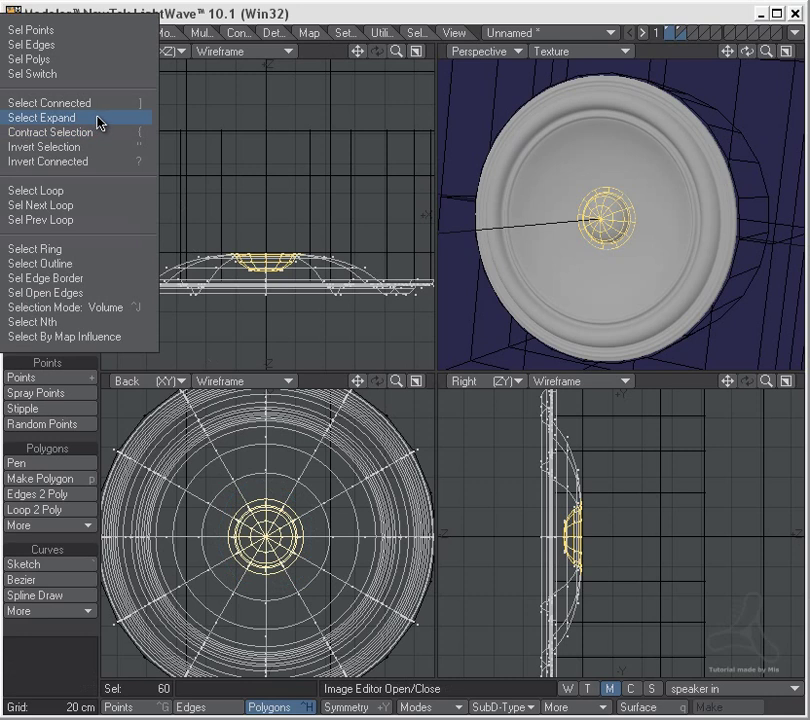
pyautogui.click(99, 119)
pyautogui.click(81, 137)
pyautogui.click(82, 139)
pyautogui.click(81, 138)
pyautogui.click(81, 138)
pyautogui.click(81, 138)
pyautogui.click(81, 138)
pyautogui.doubleClick(81, 138)
pyautogui.doubleClick(81, 138)
pyautogui.doubleClick(81, 138)
pyautogui.doubleClick(81, 138)
pyautogui.click(81, 138)
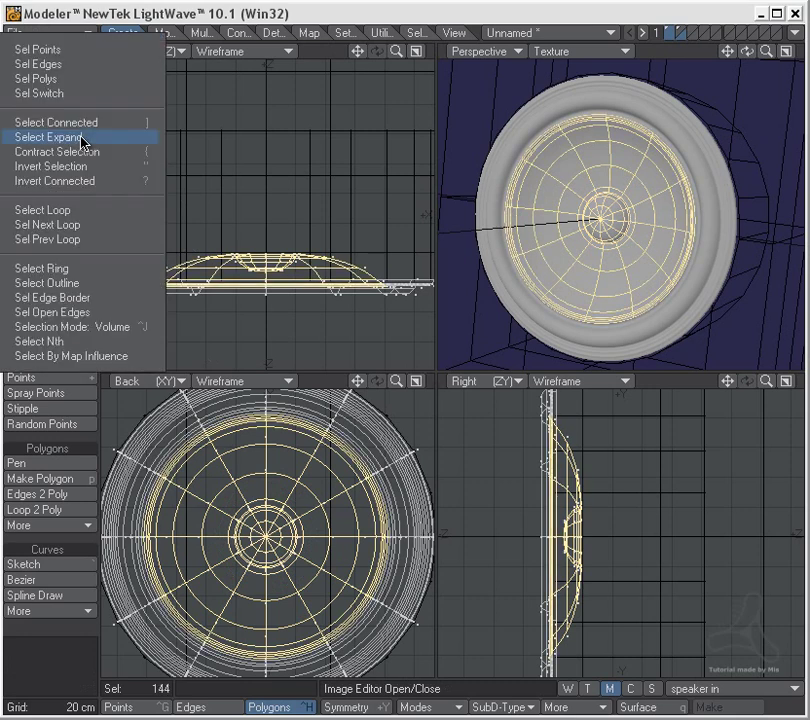
pyautogui.doubleClick(82, 138)
pyautogui.doubleClick(82, 138)
pyautogui.click(82, 138)
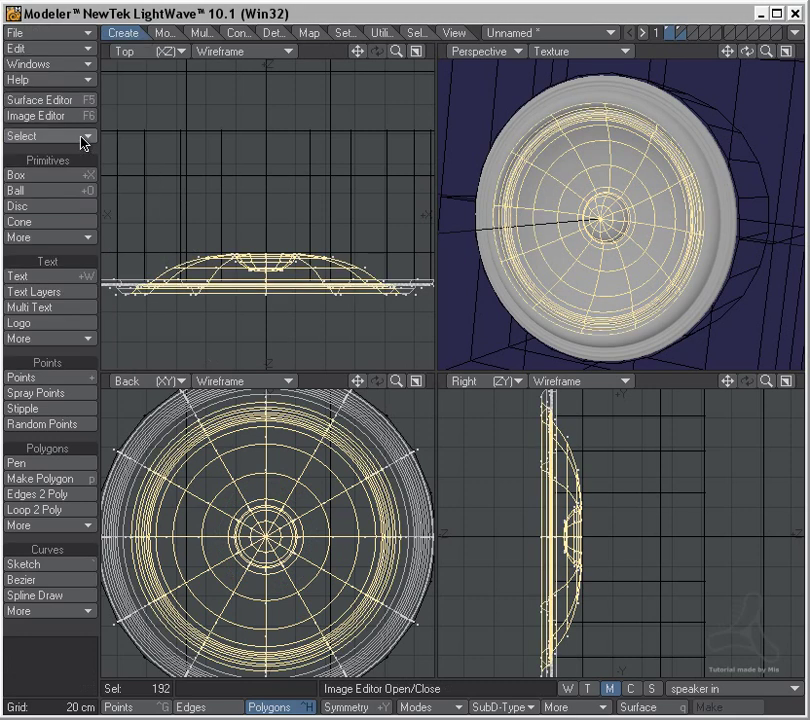
pyautogui.keyDown('ctrl'); pyautogui.keyDown('alt'); pyautogui.moveTo(591, 95); pyautogui.dragTo(674, 141); pyautogui.keyUp('alt'); pyautogui.keyUp('ctrl')
pyautogui.click(84, 138)
pyautogui.click(84, 139)
pyautogui.scroll(-3, 309, 398)
pyautogui.keyDown('alt'); pyautogui.moveTo(325, 306); pyautogui.dragTo(345, 258); pyautogui.keyUp('alt')
pyautogui.press('t')
pyautogui.press('space')
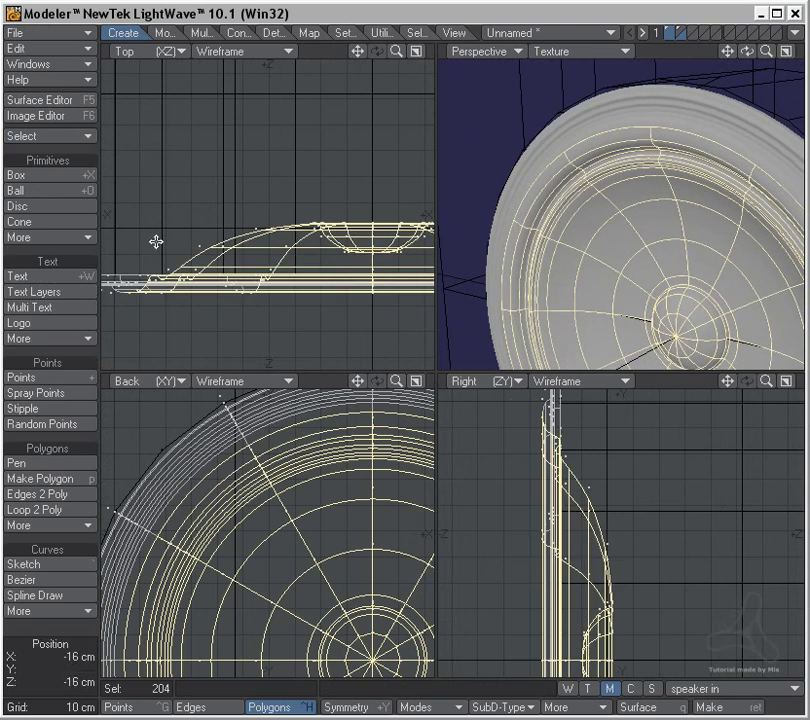
# - Contract the selection to the cone and inner surround, re-add the dome's centre polygons, and move them slightly back into the cabinet
pyautogui.click(87, 136)
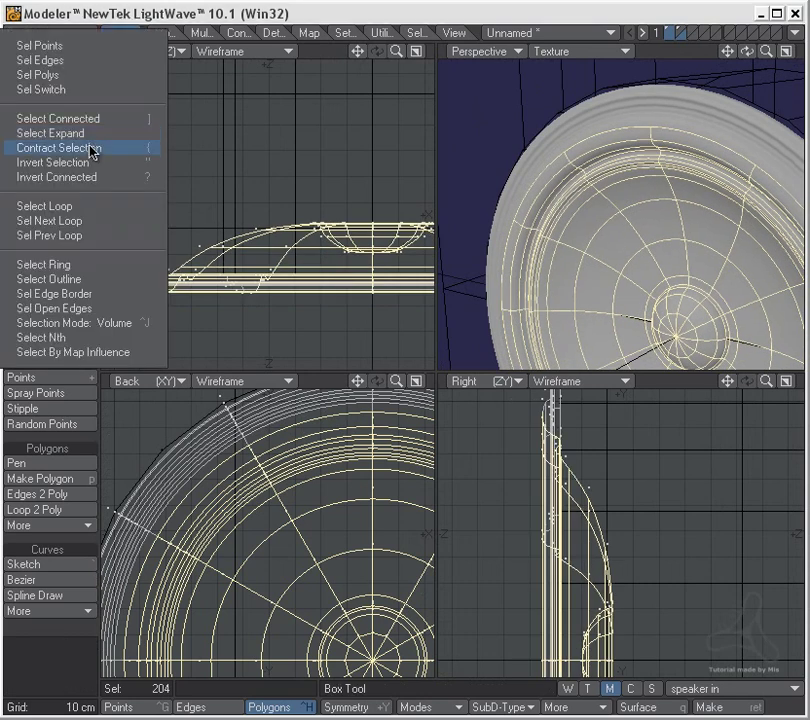
pyautogui.click(92, 150)
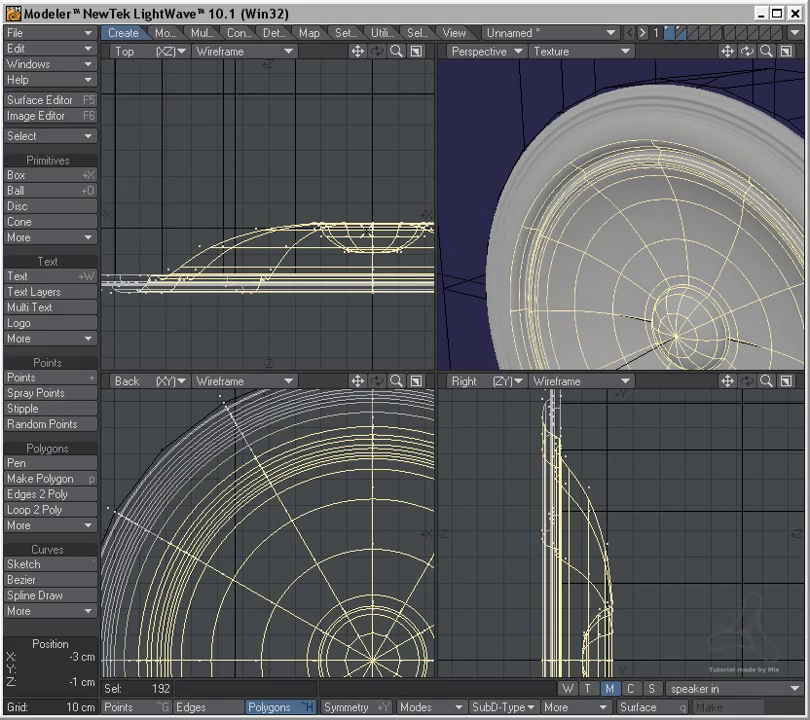
pyautogui.press('{')
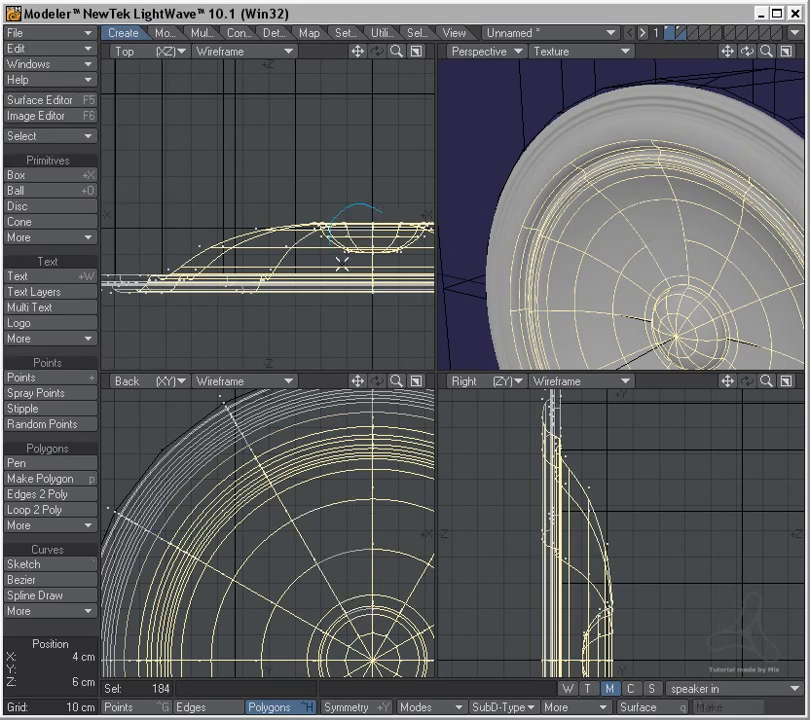
pyautogui.moveTo(364, 262); pyautogui.dragTo(388, 240, button='right')
pyautogui.press('t')
pyautogui.moveTo(383, 208); pyautogui.dragTo(383, 203)
pyautogui.keyDown('alt'); pyautogui.moveTo(600, 240); pyautogui.dragTo(583, 236); pyautogui.keyUp('alt')
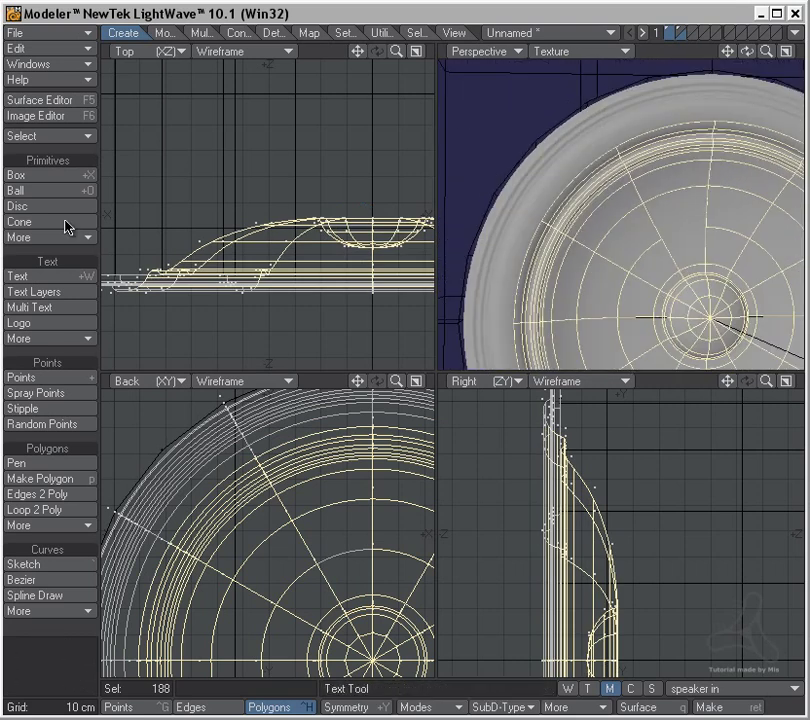
# - Expand the selection across the outer surround, move it slightly back into the cabinet, and deselect everything
pyautogui.click(81, 138)
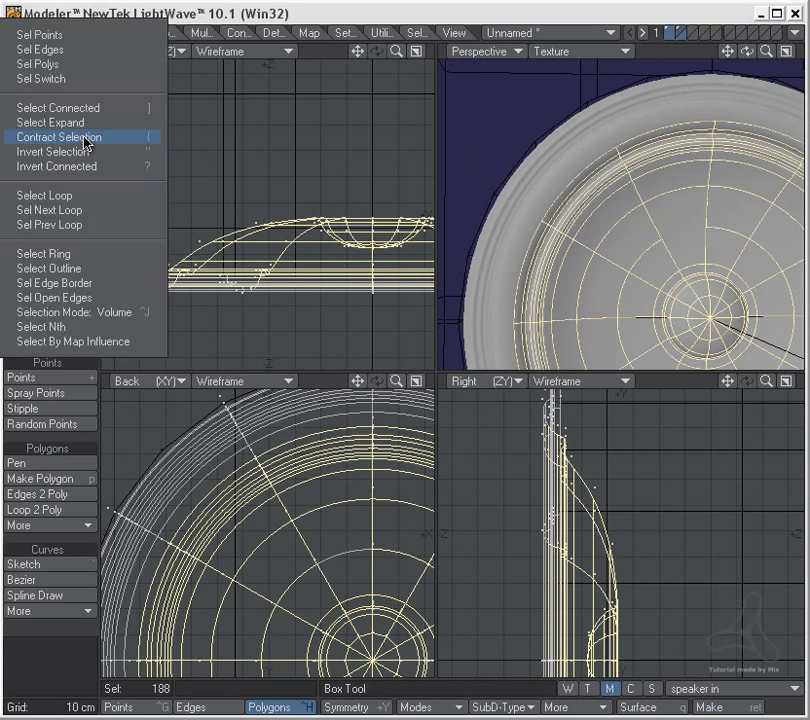
pyautogui.click(103, 119)
pyautogui.click(85, 136)
pyautogui.click(85, 136)
pyautogui.click(85, 139)
pyautogui.click(85, 141)
pyautogui.click(85, 139)
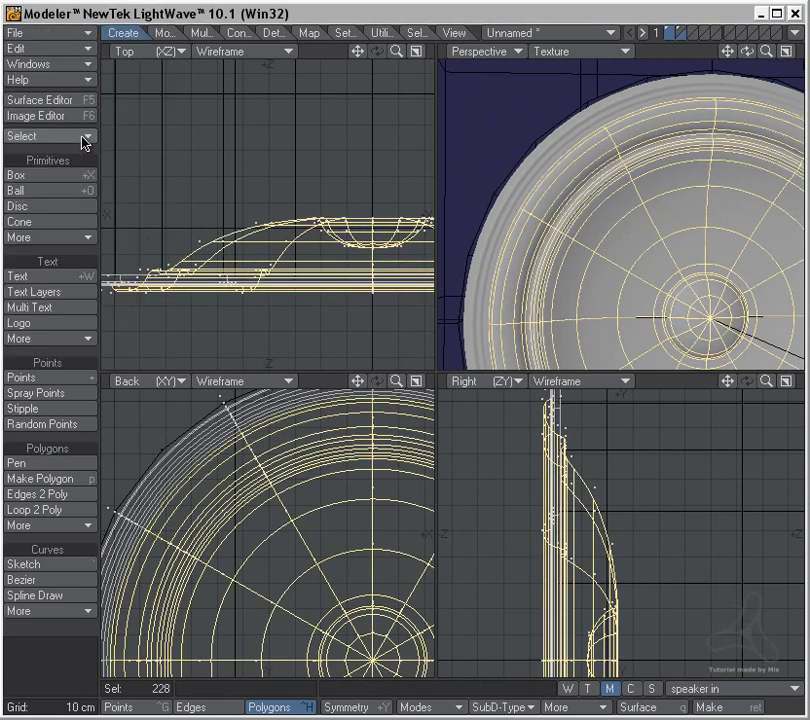
pyautogui.press('t')
pyautogui.moveTo(378, 231); pyautogui.dragTo(378, 225)
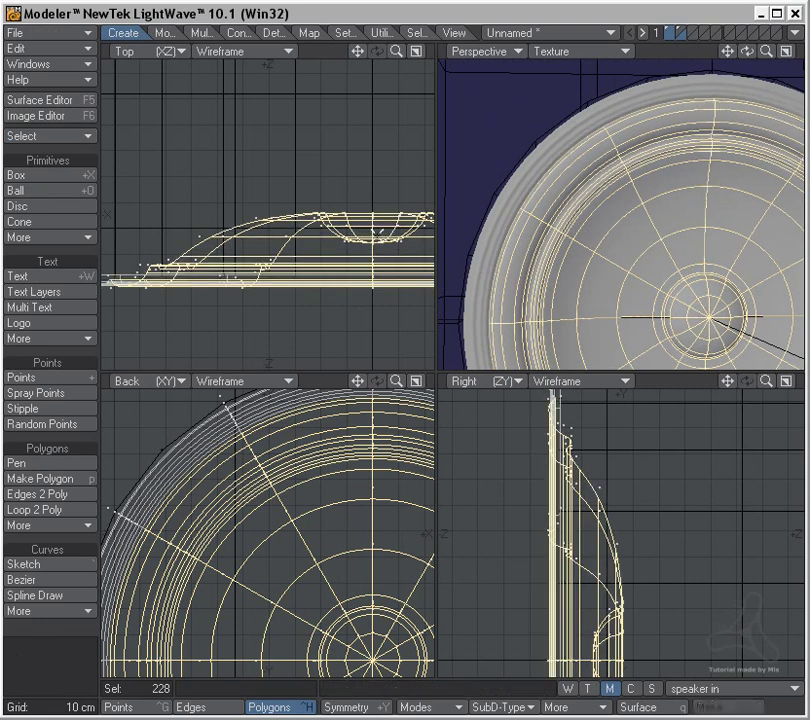
pyautogui.click(76, 630)
pyautogui.press('a')
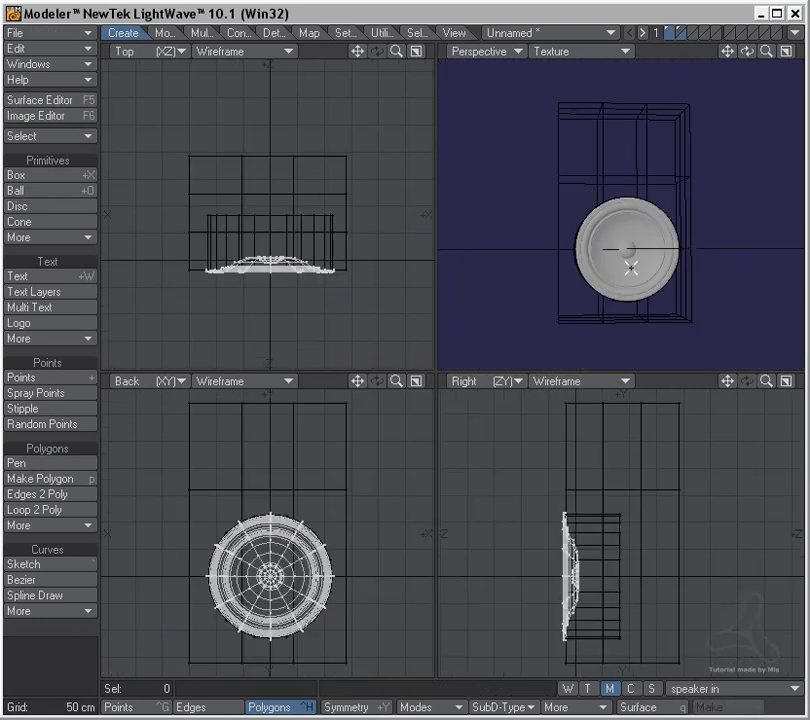
# - Enlarge the centre dome evenly around its centre in the base shape, and check it in the "speaker in" morph
pyautogui.keyDown('ctrl'); pyautogui.keyDown('alt'); pyautogui.moveTo(640, 255); pyautogui.dragTo(593, 254); pyautogui.keyUp('alt'); pyautogui.keyUp('ctrl')
pyautogui.keyDown('ctrl'); pyautogui.keyDown('alt'); pyautogui.moveTo(593, 254); pyautogui.dragTo(616, 255); pyautogui.keyUp('alt'); pyautogui.keyUp('ctrl')
pyautogui.keyDown('alt'); pyautogui.moveTo(616, 255); pyautogui.dragTo(607, 264); pyautogui.keyUp('alt')
pyautogui.scroll(2, 250, 560)
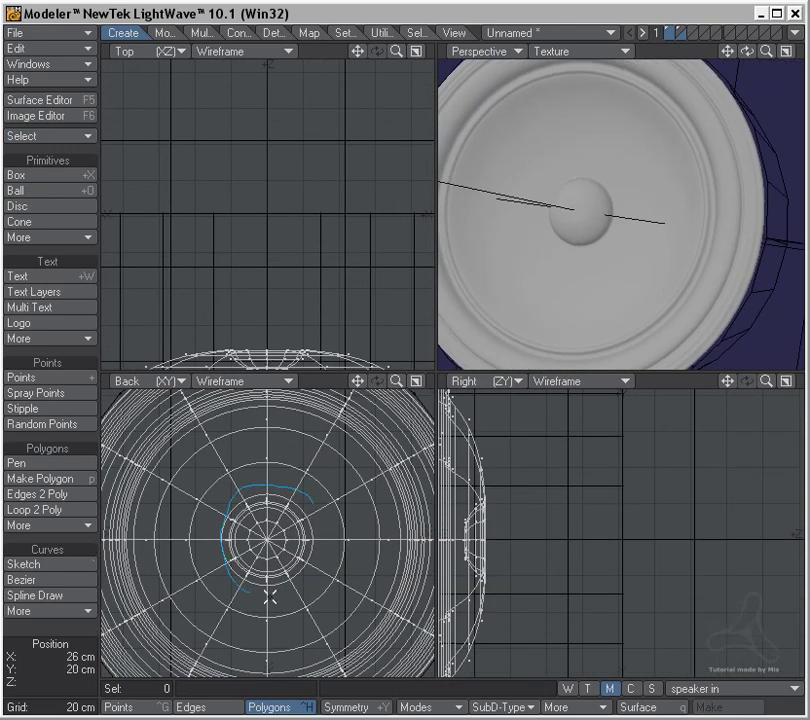
pyautogui.moveTo(323, 536); pyautogui.dragTo(316, 520, button='right')
pyautogui.scroll(1, 269, 545)
pyautogui.hotkey('shift', 'h')
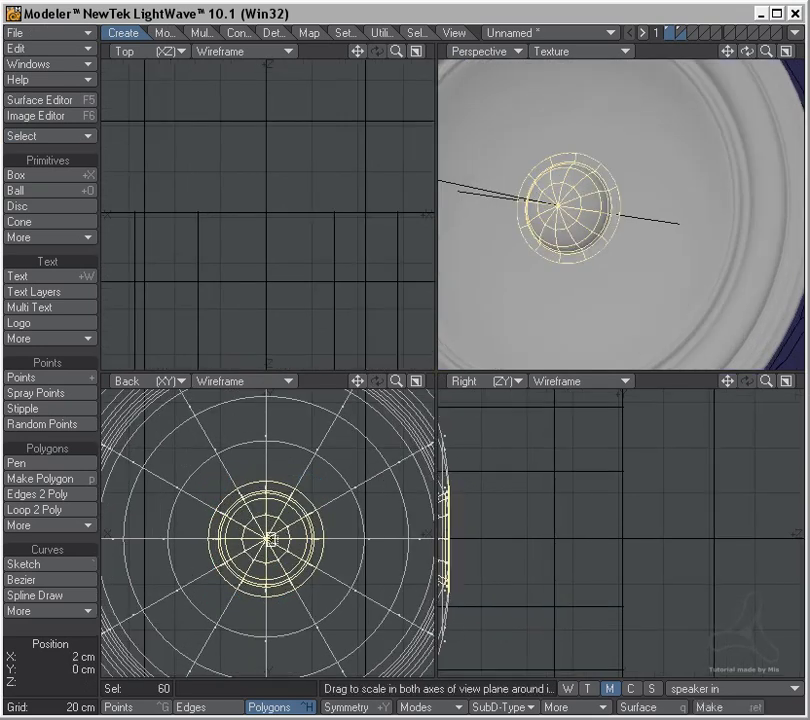
pyautogui.click(700, 688)
pyautogui.click(689, 674)
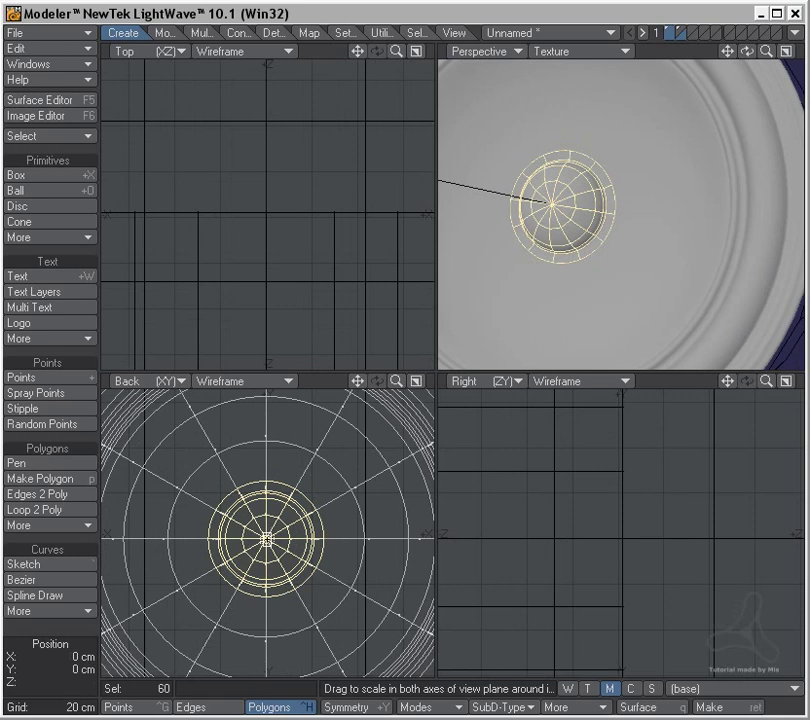
pyautogui.moveTo(266, 538); pyautogui.dragTo(338, 538)
pyautogui.click(757, 689)
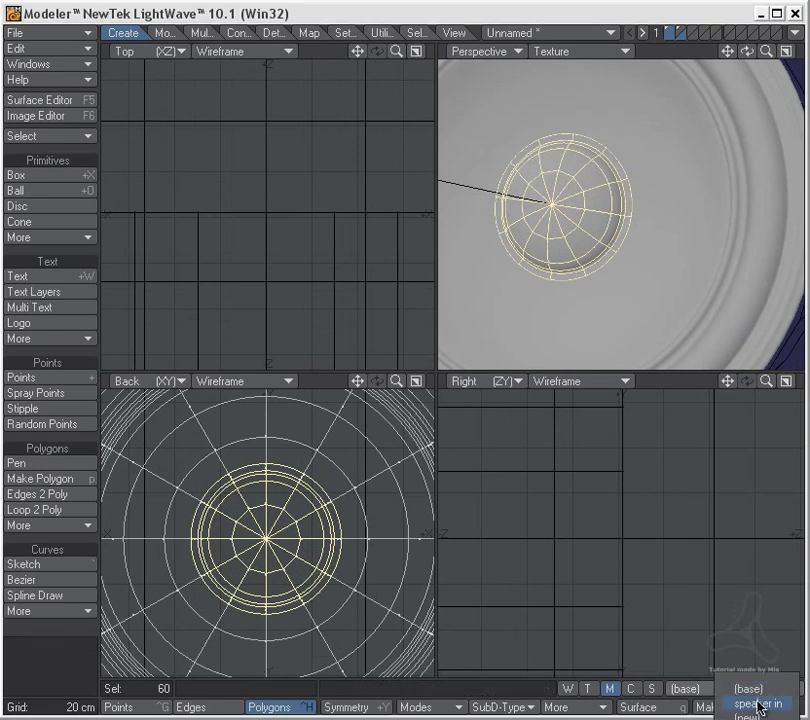
pyautogui.click(758, 704)
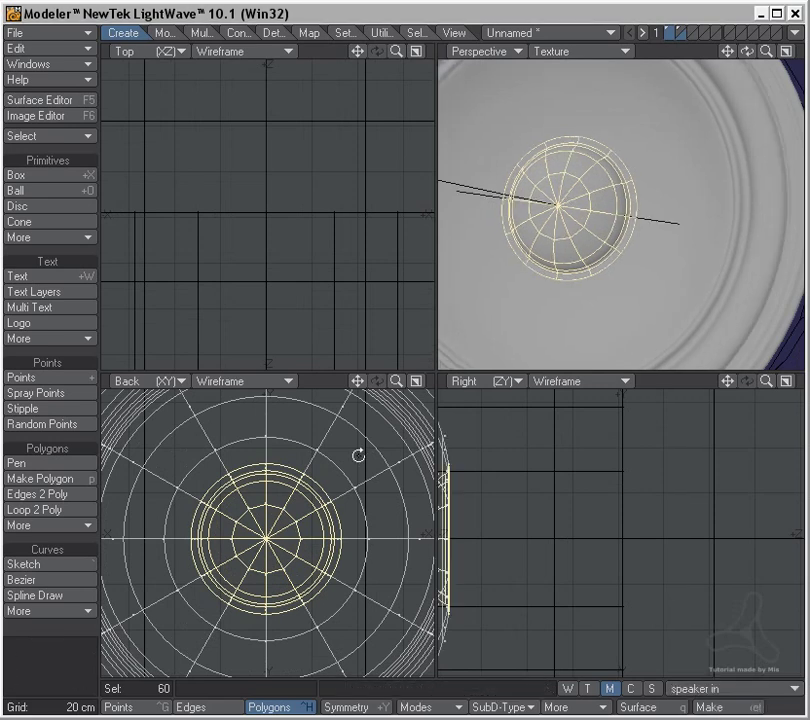
pyautogui.click(65, 640)
pyautogui.keyDown('alt'); pyautogui.moveTo(532, 221); pyautogui.dragTo(583, 257); pyautogui.keyUp('alt')
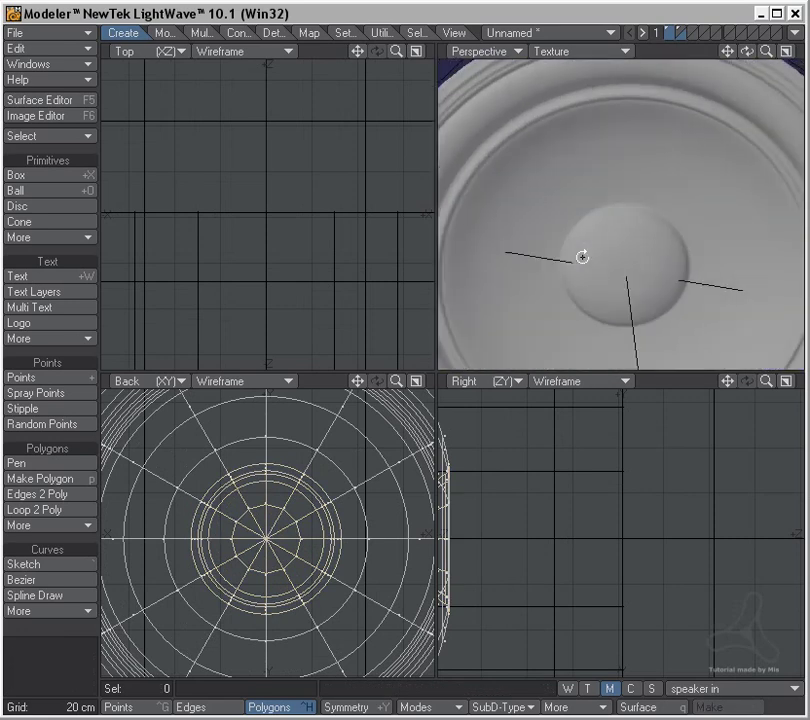
# - Stretch the centre dome in depth in the base shape so it bulges further, and compare it with the "speaker in" morph
pyautogui.click(690, 688)
pyautogui.click(689, 673)
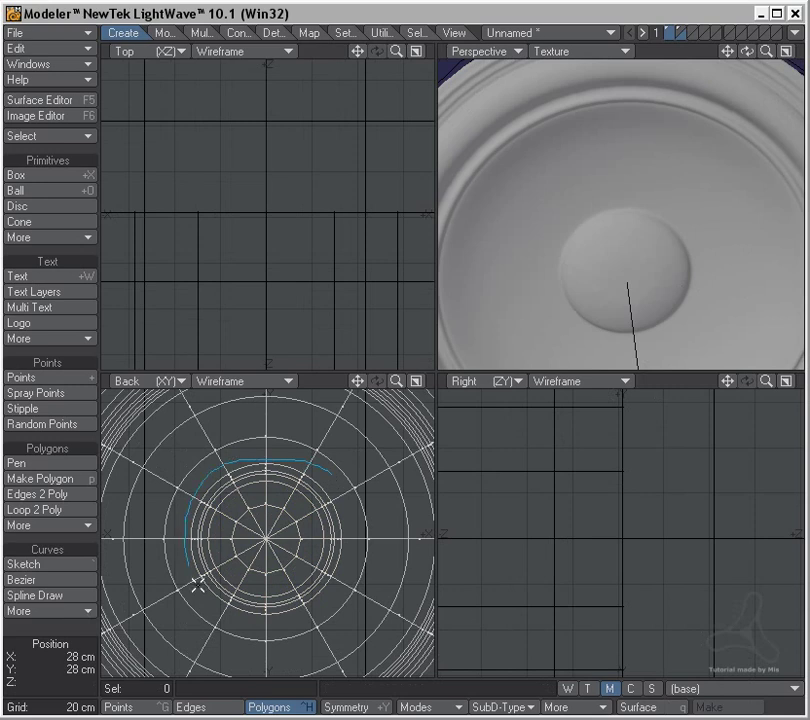
pyautogui.moveTo(206, 600)
pyautogui.mouseDown(button='right')
pyautogui.moveTo(307, 613)
pyautogui.moveTo(338, 492)
pyautogui.moveTo(326, 474)
pyautogui.mouseUp(button='right')
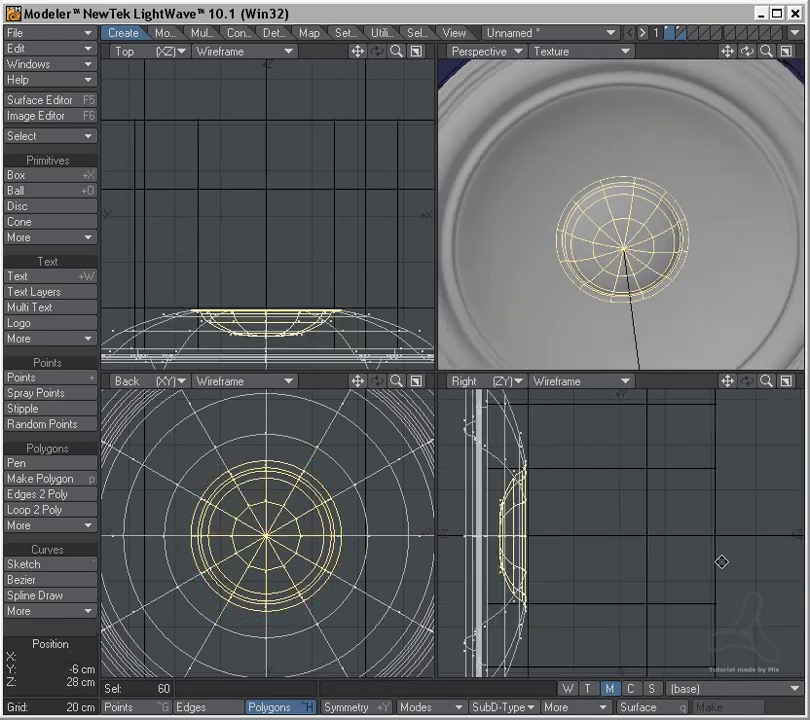
pyautogui.press('h')
pyautogui.moveTo(650, 544); pyautogui.dragTo(740, 545)
pyautogui.click(94, 627)
pyautogui.click(700, 689)
pyautogui.click(700, 704)
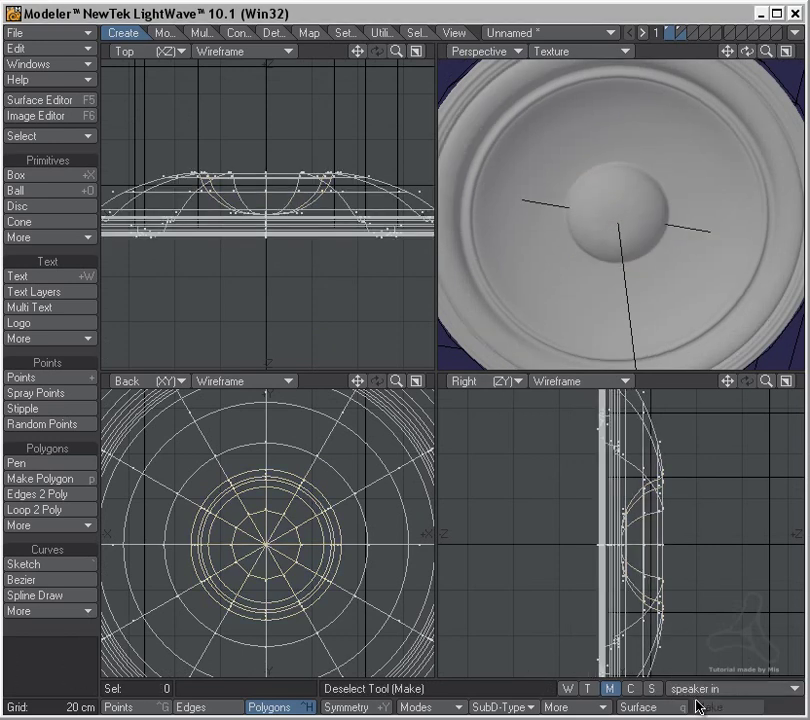
pyautogui.click(698, 690)
pyautogui.click(678, 673)
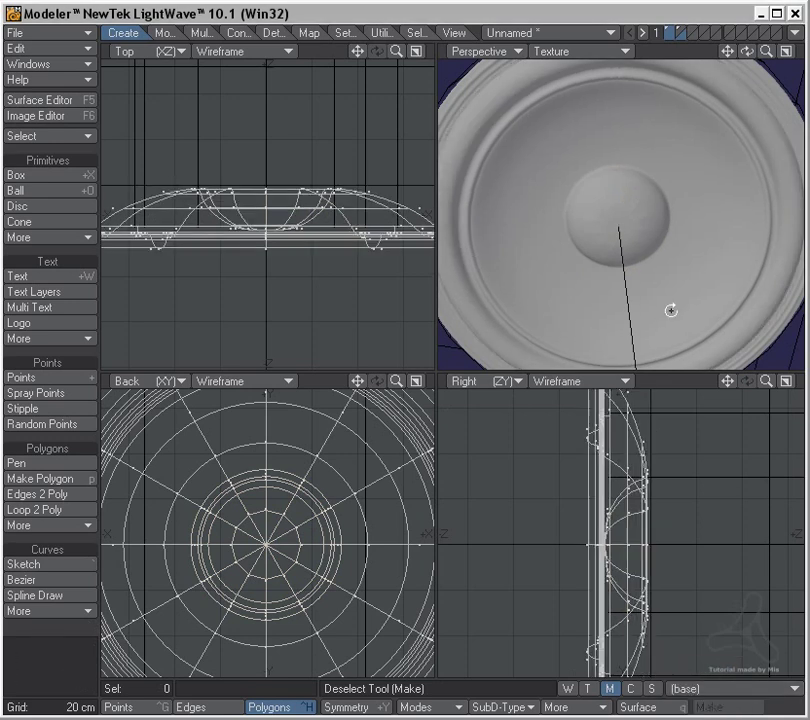
# - Assign a surface named "Speaker" to all polygons of the speaker layer
pyautogui.keyDown('alt'); pyautogui.moveTo(671, 257); pyautogui.dragTo(593, 175); pyautogui.keyUp('alt')
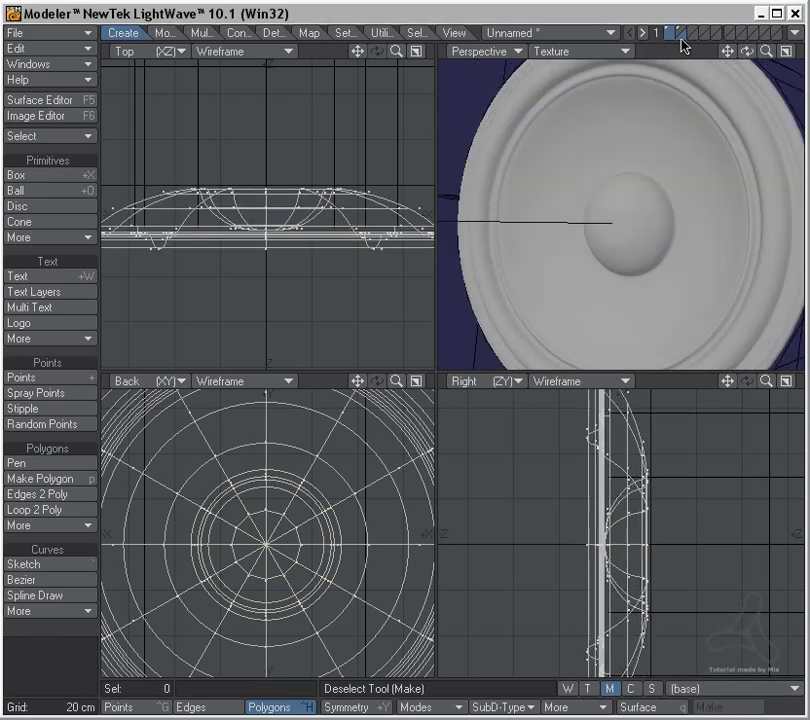
pyautogui.write('q')
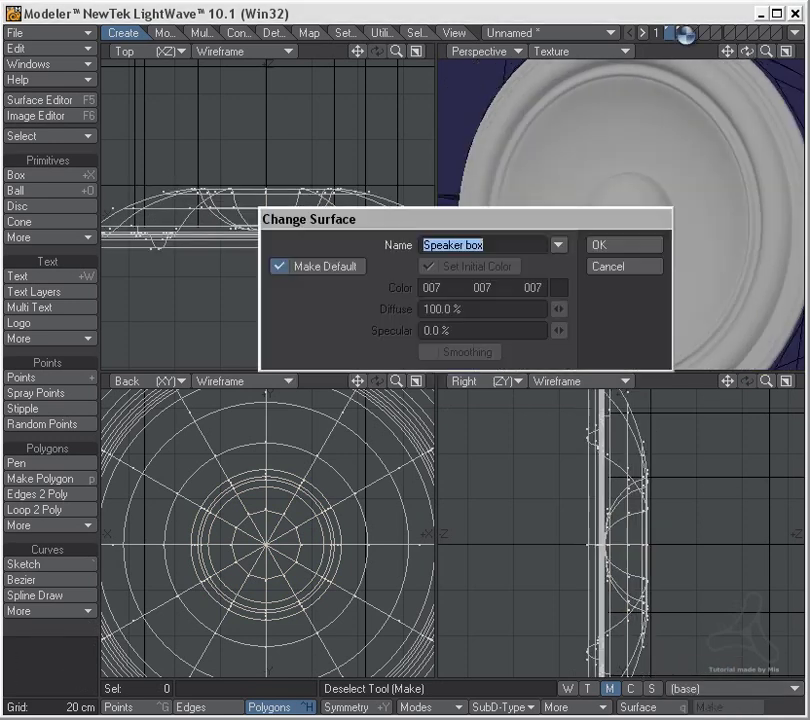
pyautogui.write('Spe')
pyautogui.press('Return')
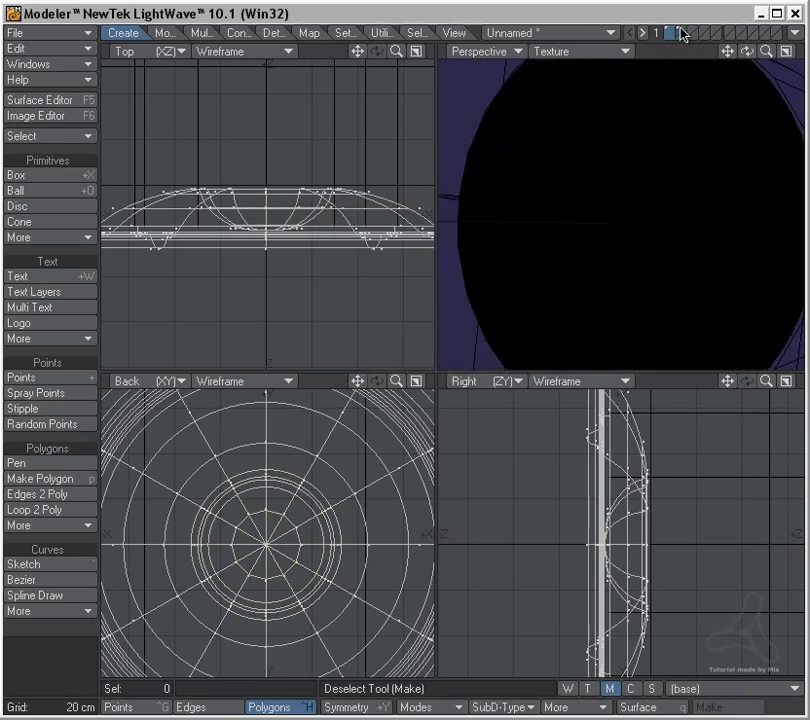
pyautogui.keyDown('alt'); pyautogui.moveTo(620, 205); pyautogui.dragTo(601, 265); pyautogui.keyUp('alt')
pyautogui.moveTo(624, 221)
pyautogui.keyDown('alt'); pyautogui.mouseDown()
pyautogui.moveTo(624, 159)
pyautogui.moveTo(617, 240)
pyautogui.mouseUp(); pyautogui.keyUp('alt')
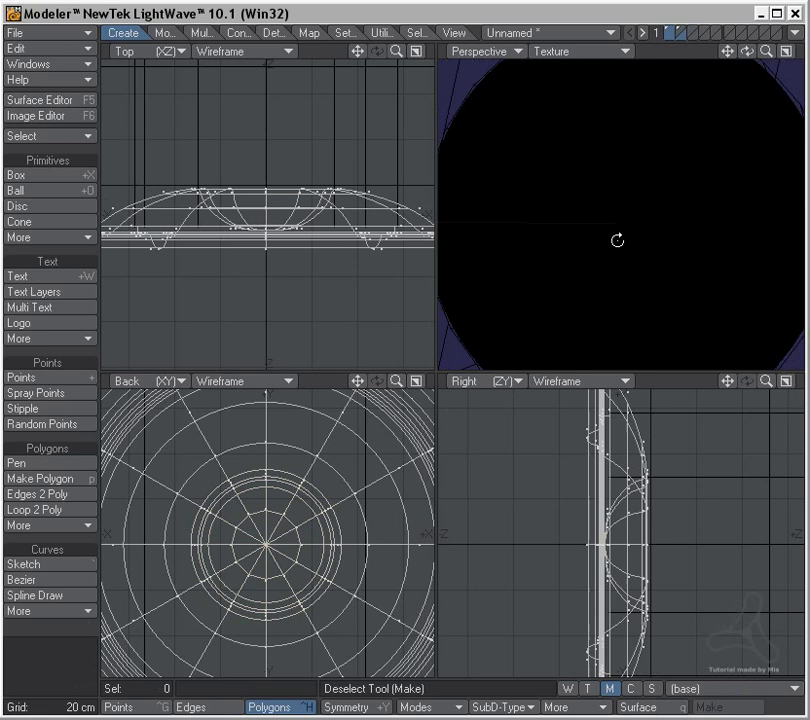
# - Save the object in the Render folder as "audio morph speaker"
pyautogui.click(62, 37)
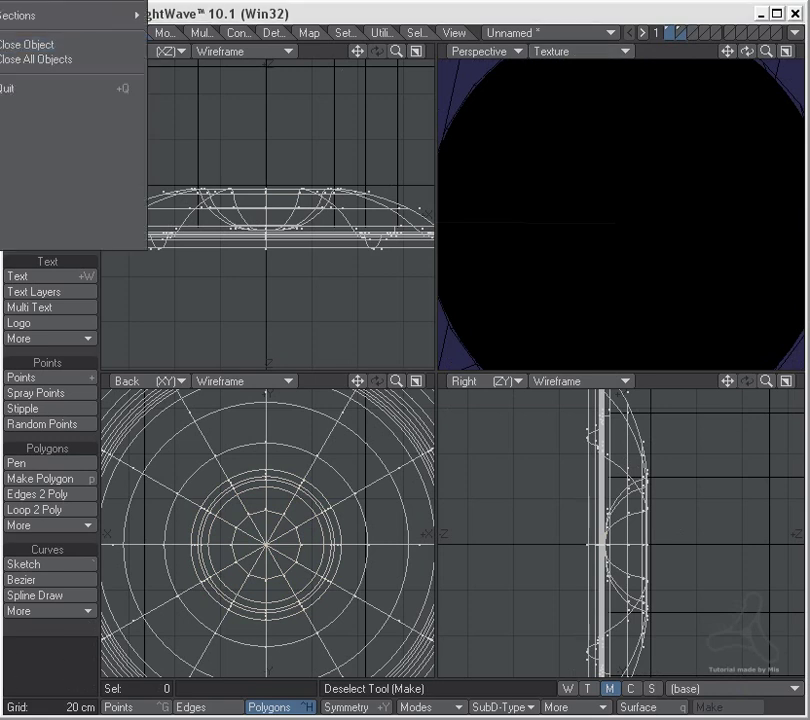
pyautogui.click(40, 5)
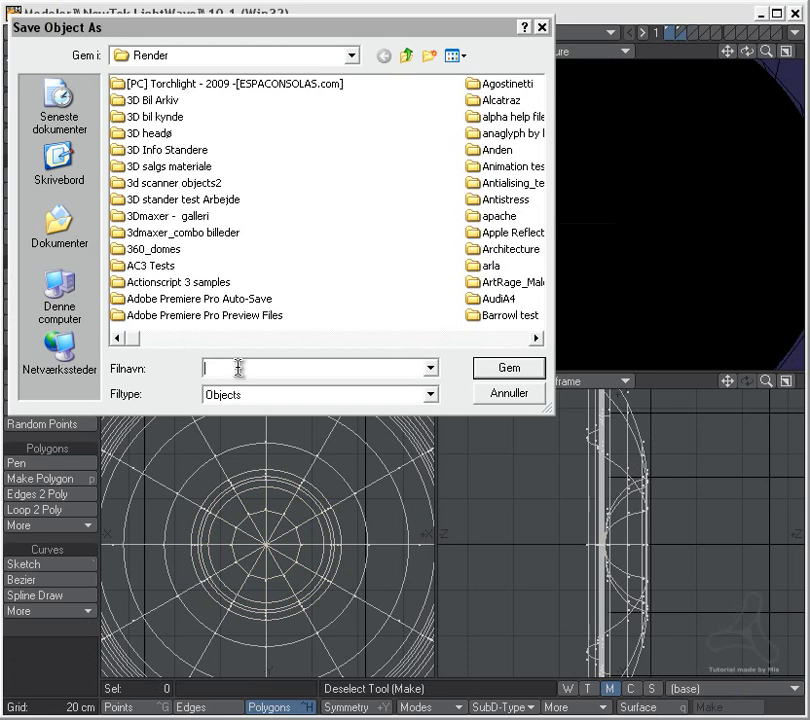
pyautogui.write('audio morph speaker')
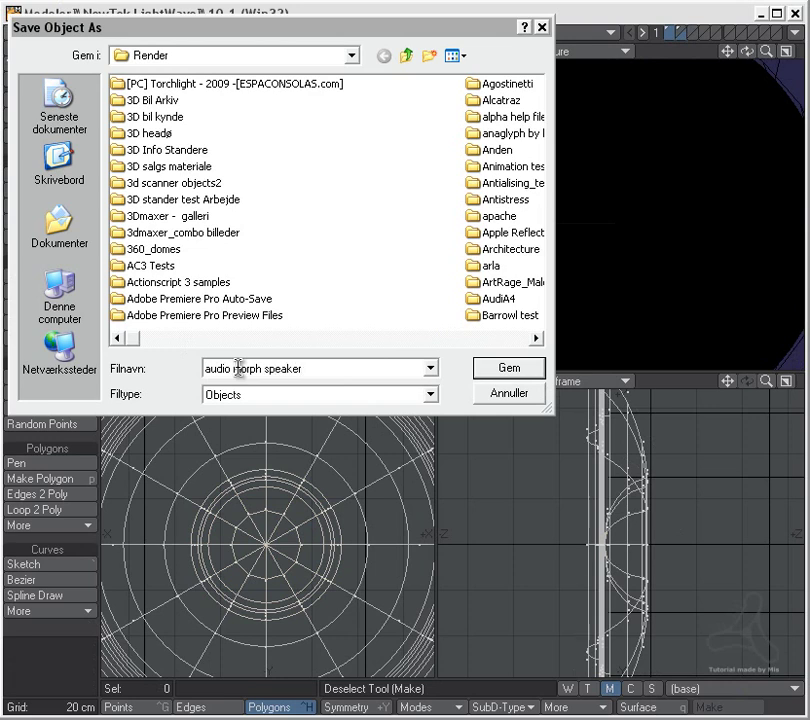
pyautogui.press('Return')
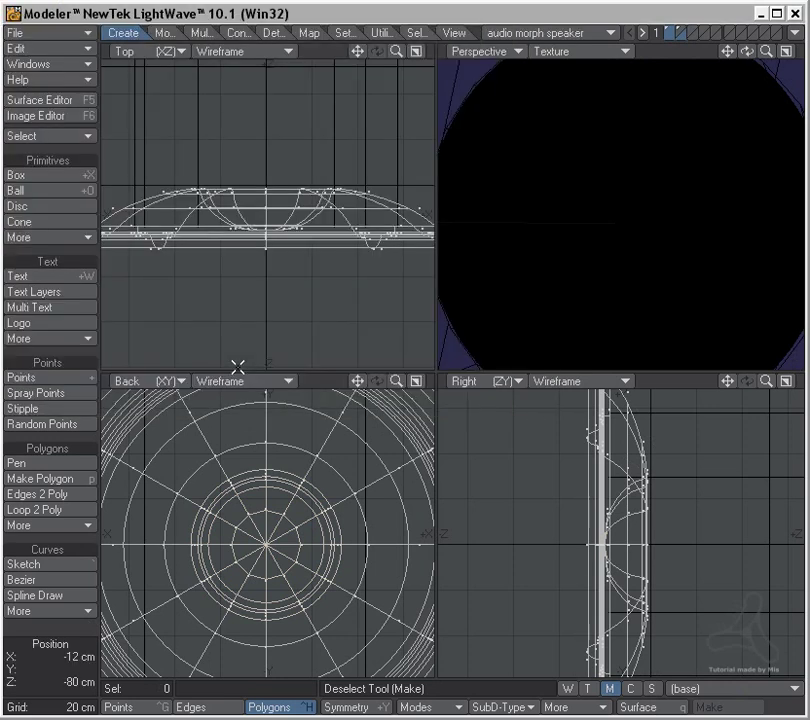
# - Send the saved speaker object to Layout and view its front up close
pyautogui.click(789, 30)
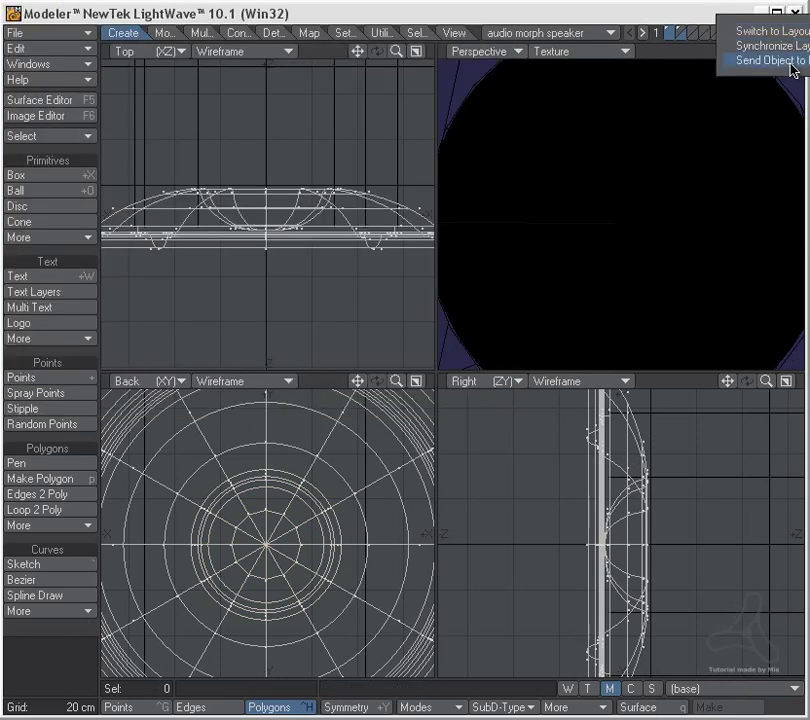
pyautogui.click(789, 64)
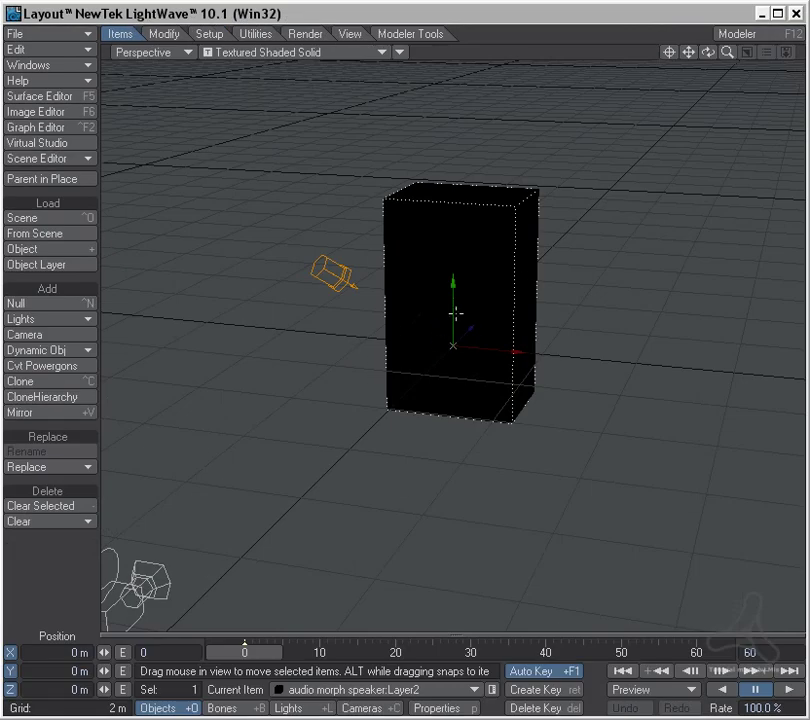
pyautogui.keyDown('ctrl'); pyautogui.keyDown('alt'); pyautogui.moveTo(470, 302); pyautogui.dragTo(118, 244); pyautogui.keyUp('alt'); pyautogui.keyUp('ctrl')
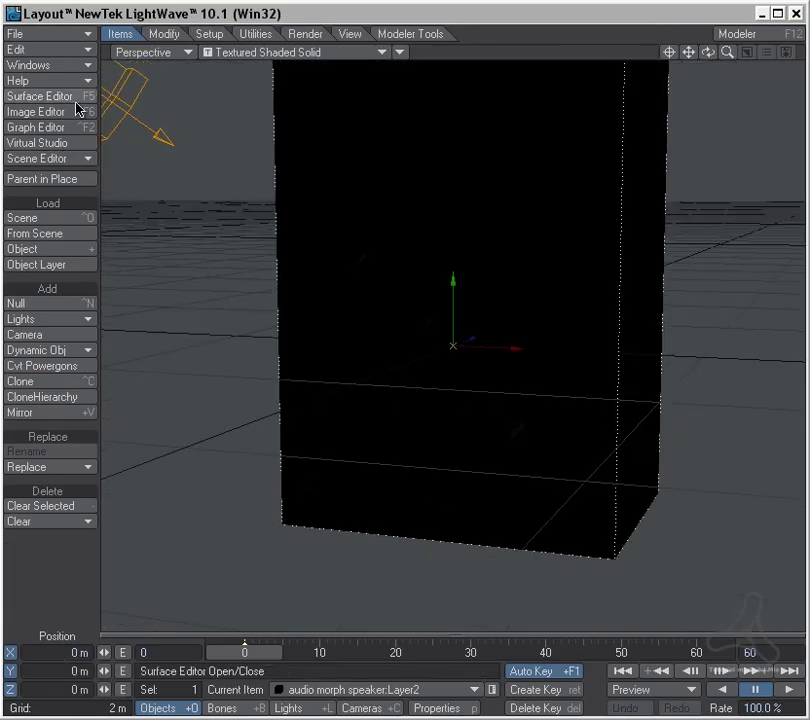
# - Set the "Speaker" surface's colour to a medium-dark grey of 085, 085, 085
pyautogui.click(45, 96)
pyautogui.moveTo(190, 81); pyautogui.dragTo(306, 61)
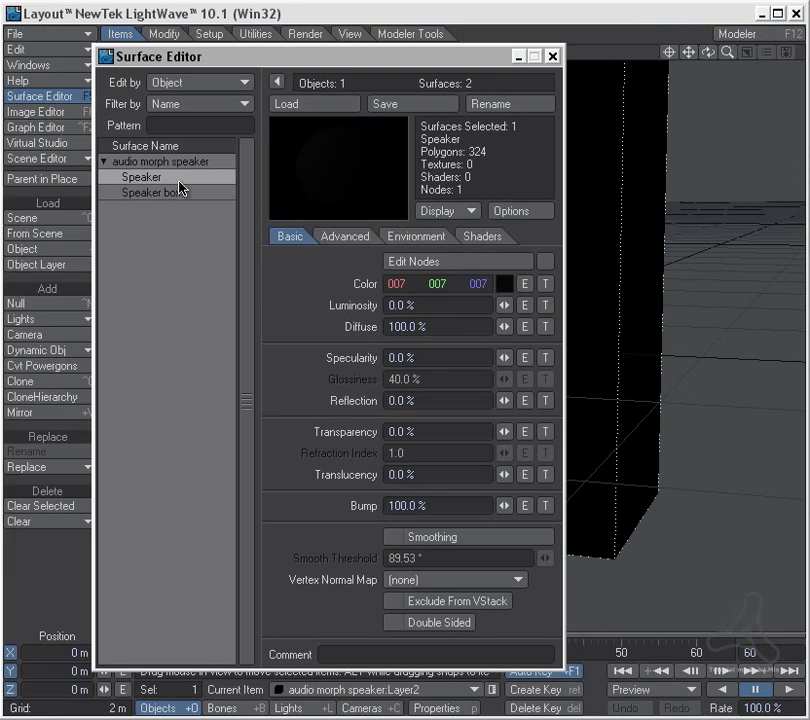
pyautogui.click(500, 283)
pyautogui.moveTo(522, 273); pyautogui.dragTo(524, 218)
pyautogui.click(123, 366)
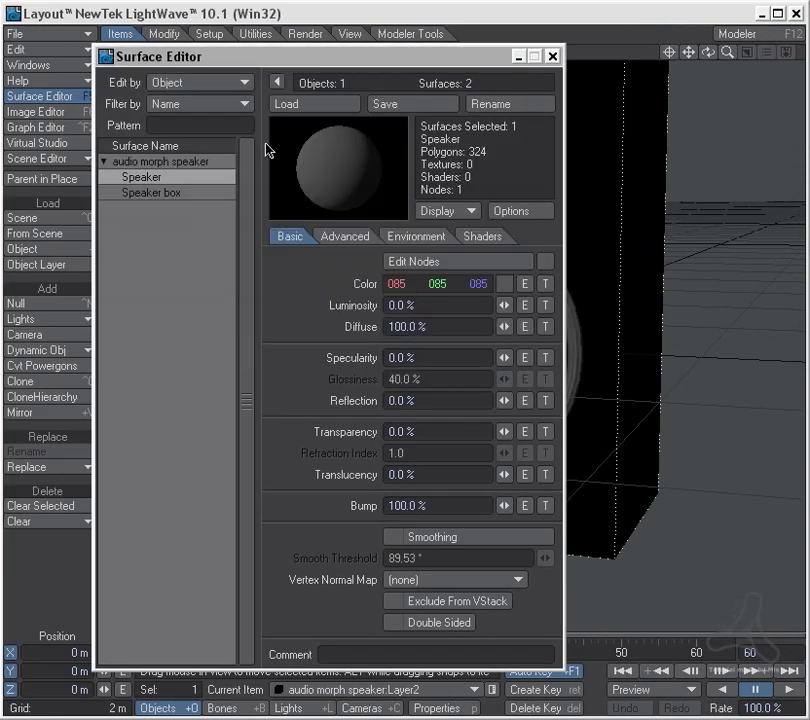
# - Set the "Speaker box" surface's colour to a dark grey of 035, 035, 035 and close the surface settings
pyautogui.click(213, 193)
pyautogui.click(503, 283)
pyautogui.moveTo(519, 266); pyautogui.dragTo(524, 255)
pyautogui.click(145, 363)
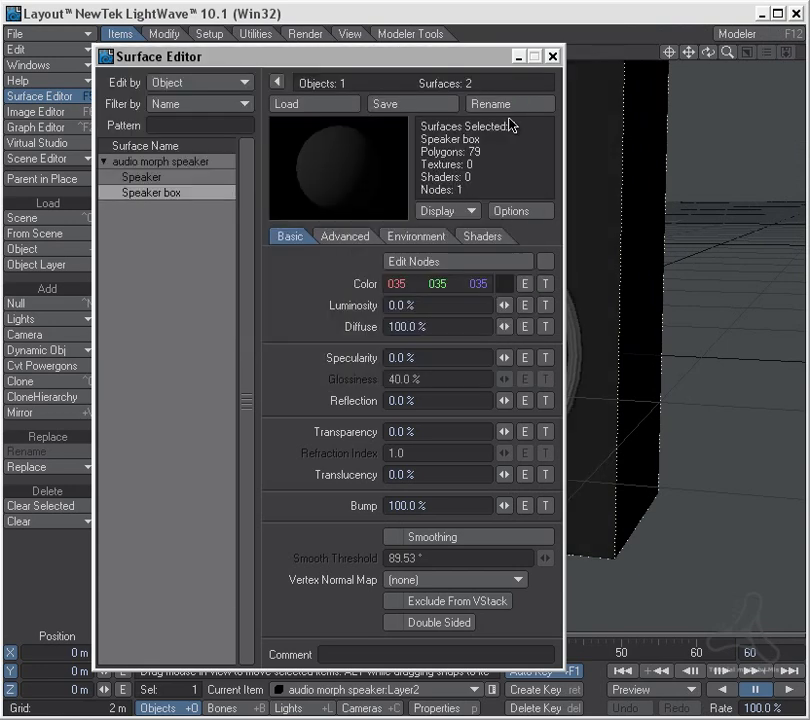
pyautogui.click(552, 56)
# - Turn on smoothing for the "Speaker" surface, set its specularity to about 50.5%, and lower its glossiness
pyautogui.click(42, 96)
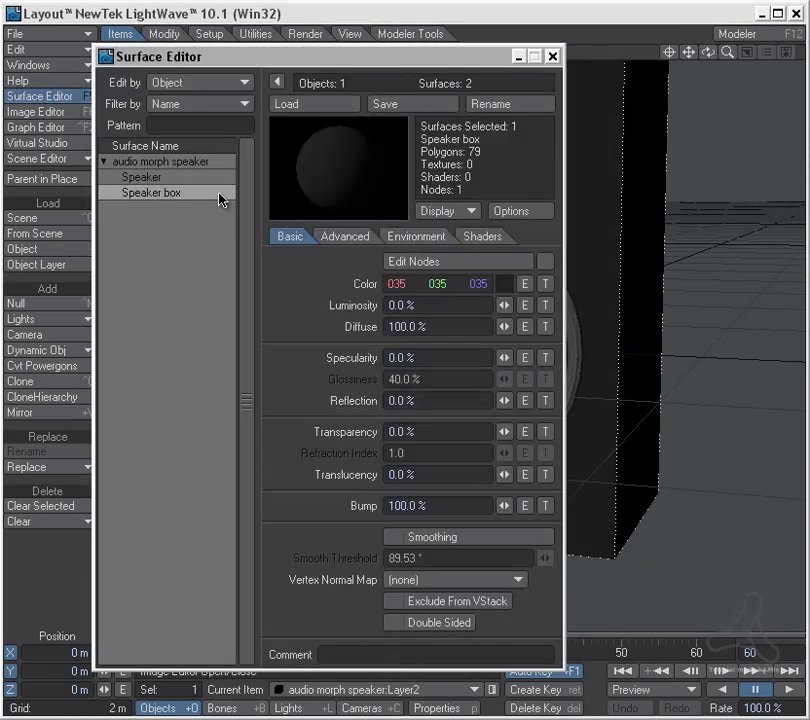
pyautogui.click(160, 177)
pyautogui.click(446, 537)
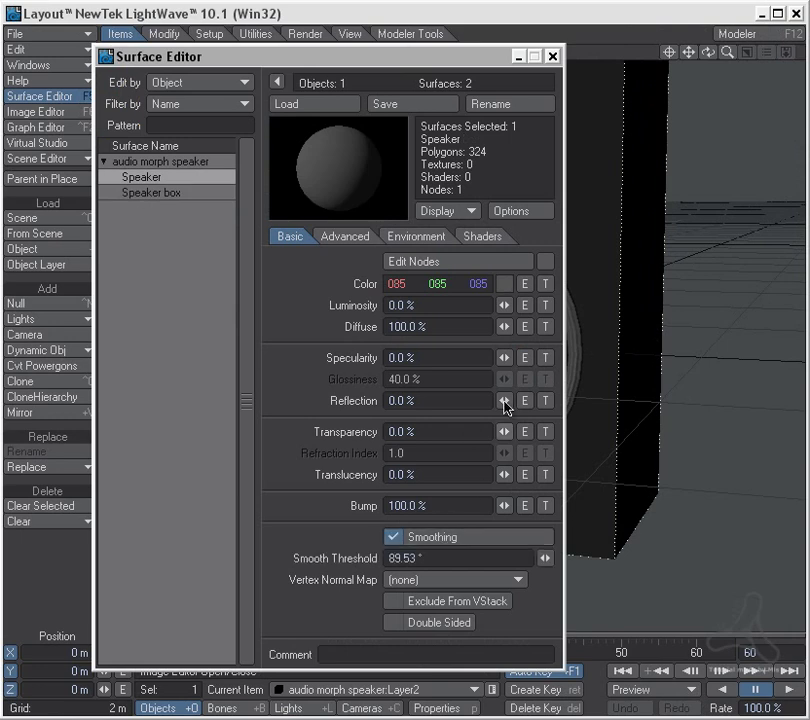
pyautogui.moveTo(504, 357); pyautogui.dragTo(512, 380)
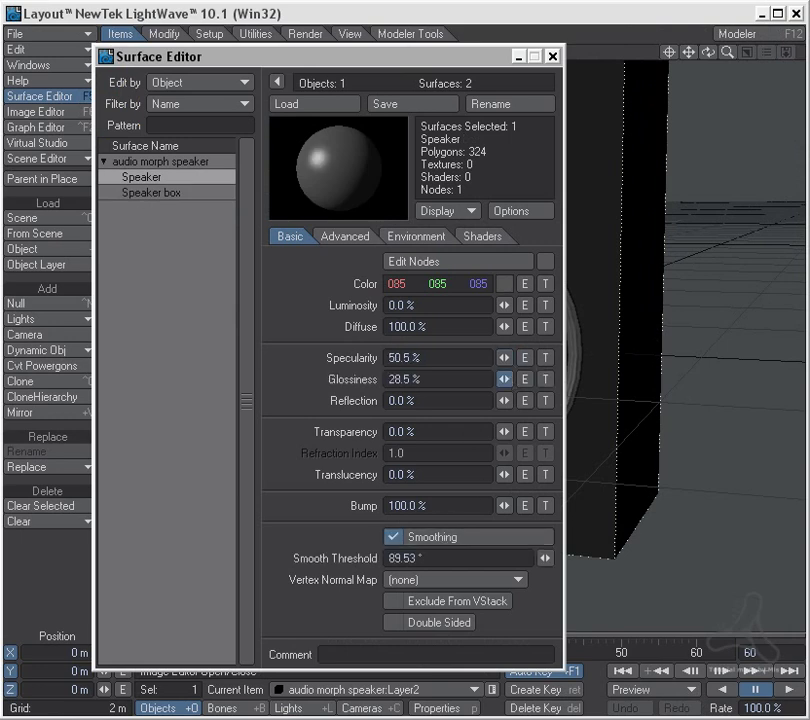
pyautogui.moveTo(504, 379); pyautogui.dragTo(486, 357)
pyautogui.click(551, 56)
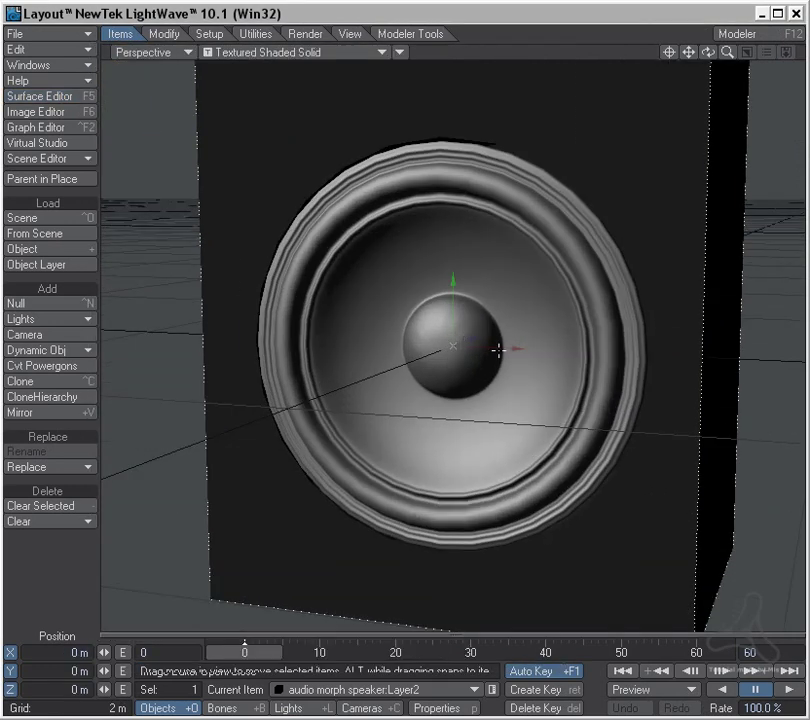
# - Set both the display and the render SubPatch level of the speaker cone's layer (Layer1) to 6
pyautogui.press('p')
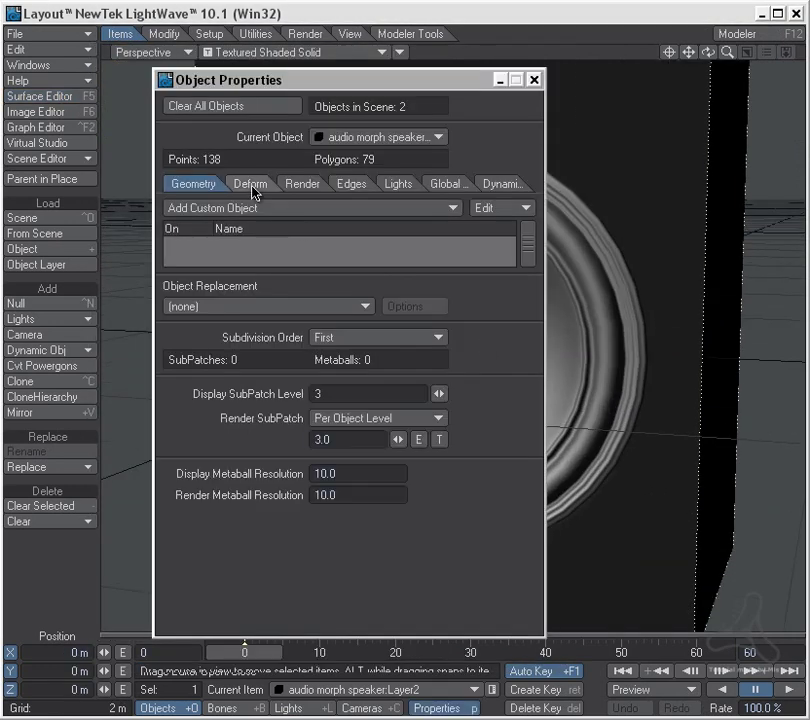
pyautogui.click(577, 223)
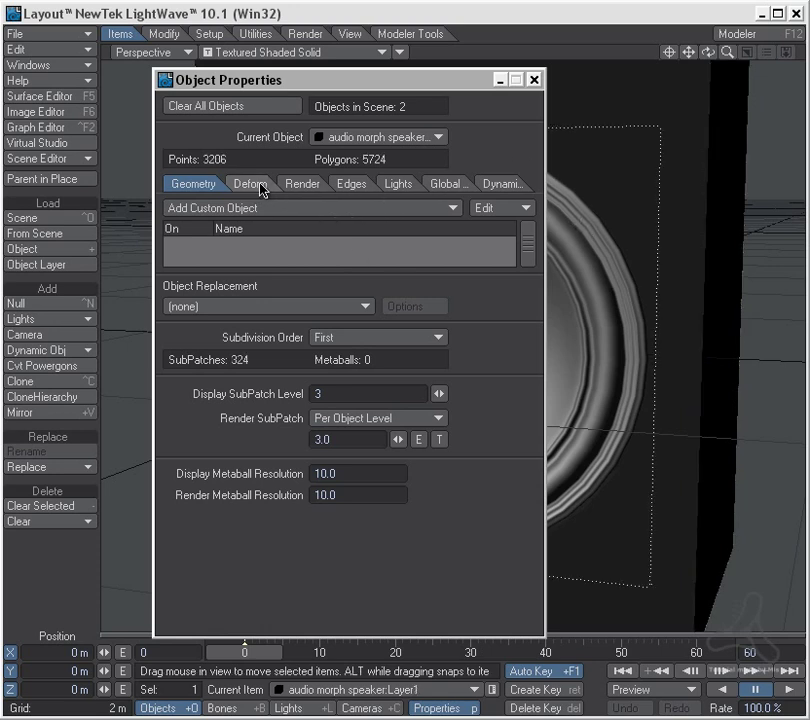
pyautogui.doubleClick(376, 394)
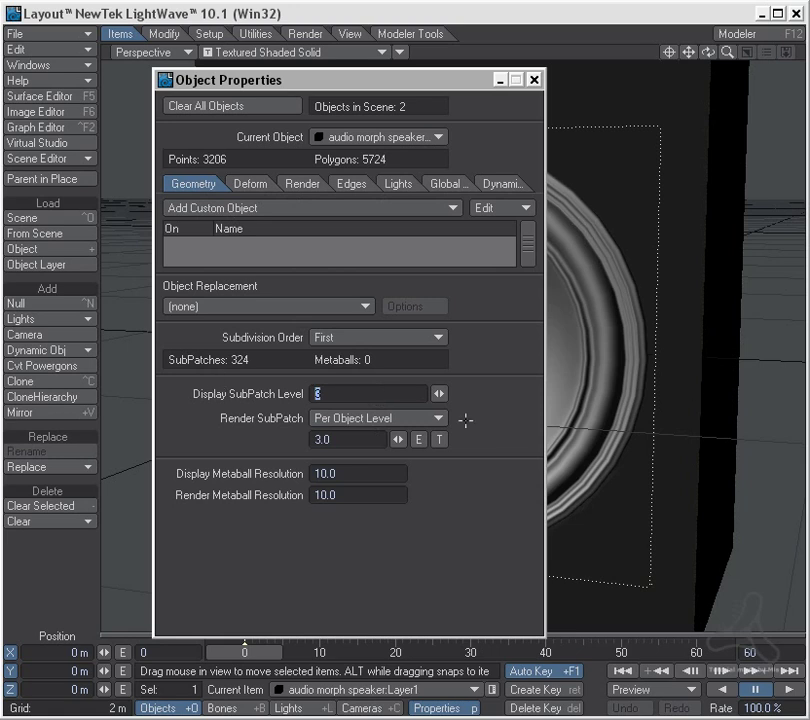
pyautogui.write('6')
pyautogui.press('Return')
pyautogui.moveTo(350, 441); pyautogui.dragTo(284, 438)
pyautogui.write('6')
pyautogui.press('Return')
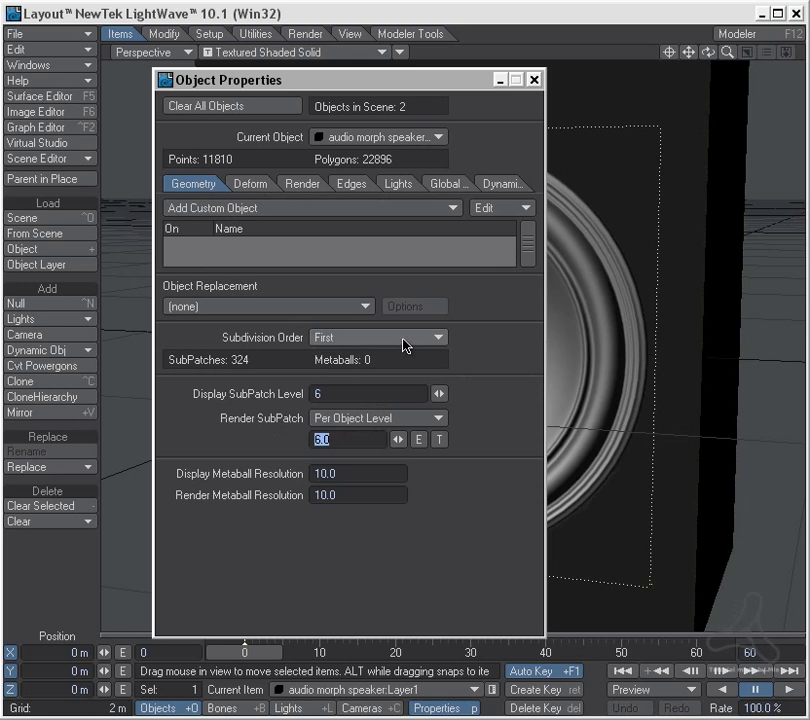
# - Set the speaker cone's subdivision order to Last and close its object properties
pyautogui.moveTo(449, 83); pyautogui.dragTo(283, 108)
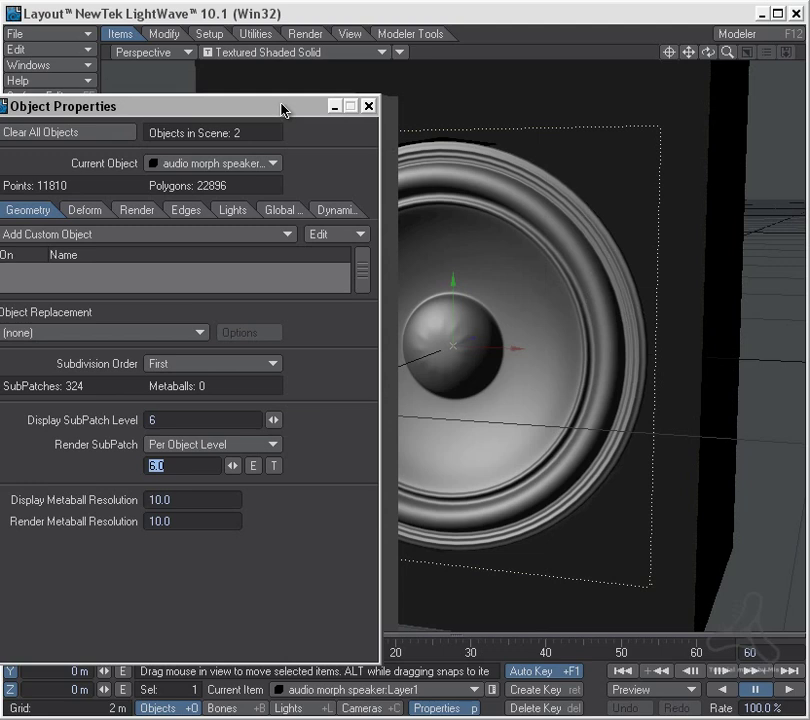
pyautogui.click(255, 364)
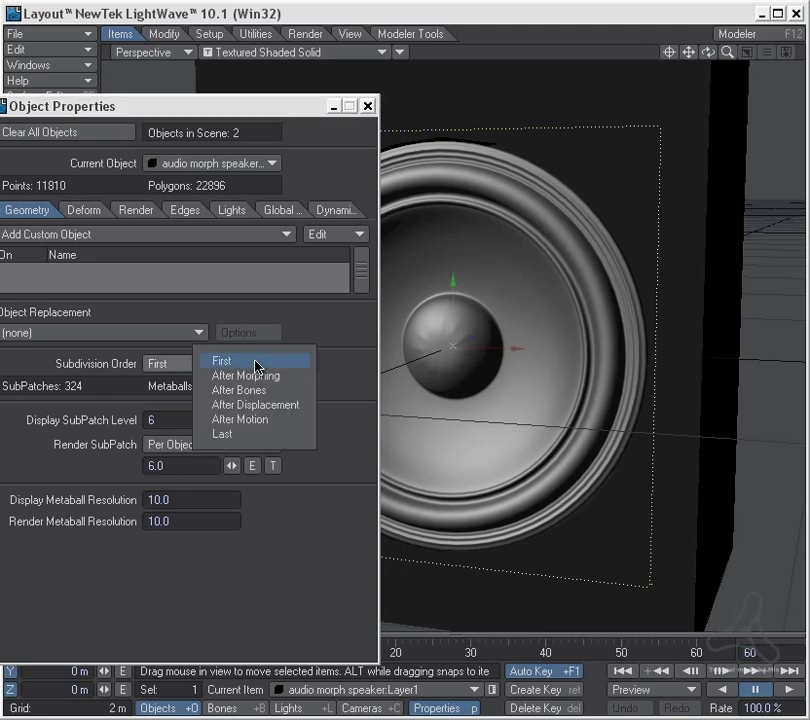
pyautogui.click(247, 434)
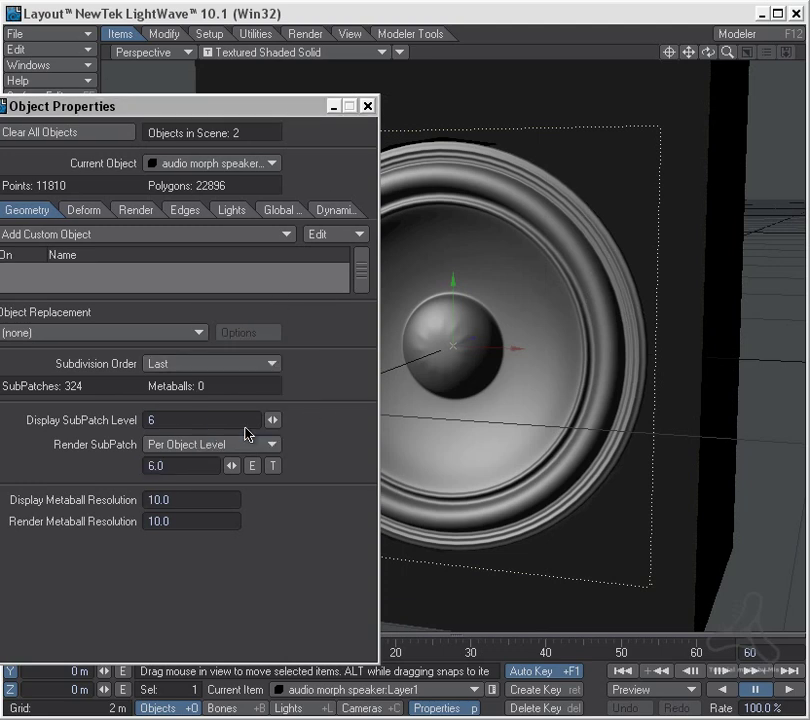
pyautogui.click(368, 106)
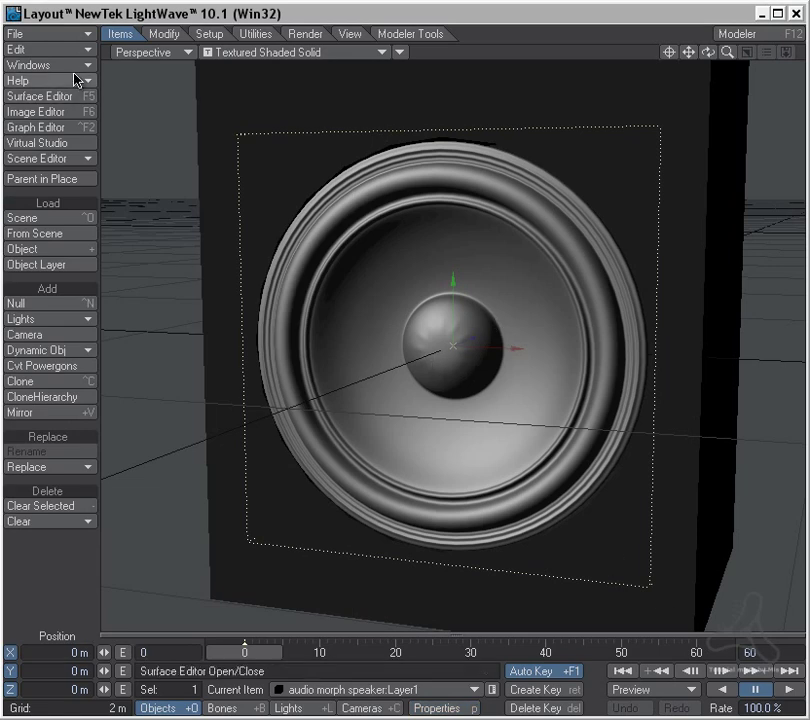
# - Load prodigy-AudioTrack 08.mp3 as the scene's audio through the Scene Editor
pyautogui.click(75, 160)
pyautogui.click(75, 160)
pyautogui.moveTo(174, 168); pyautogui.dragTo(126, 120)
pyautogui.click(285, 578)
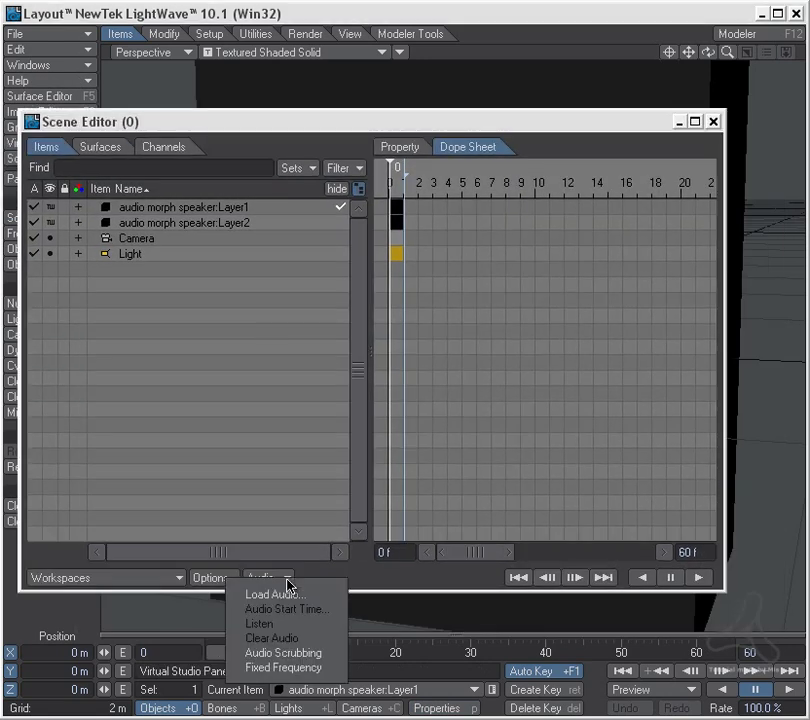
pyautogui.click(290, 595)
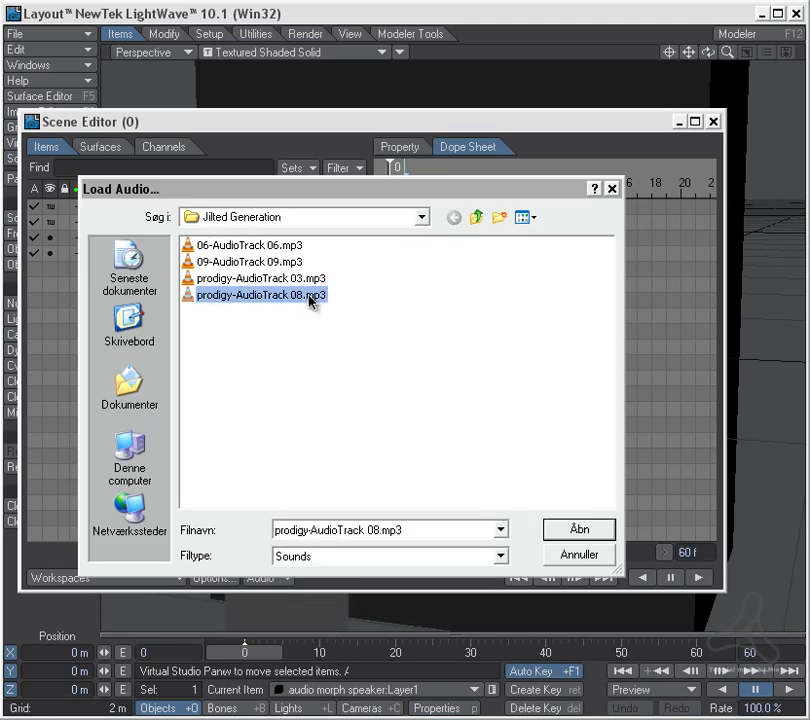
pyautogui.doubleClick(308, 296)
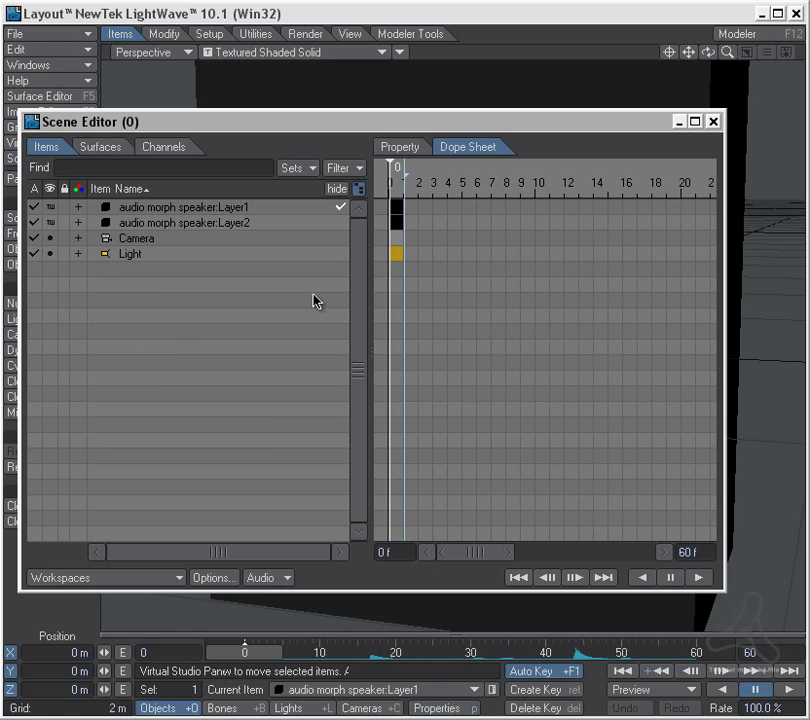
pyautogui.click(712, 122)
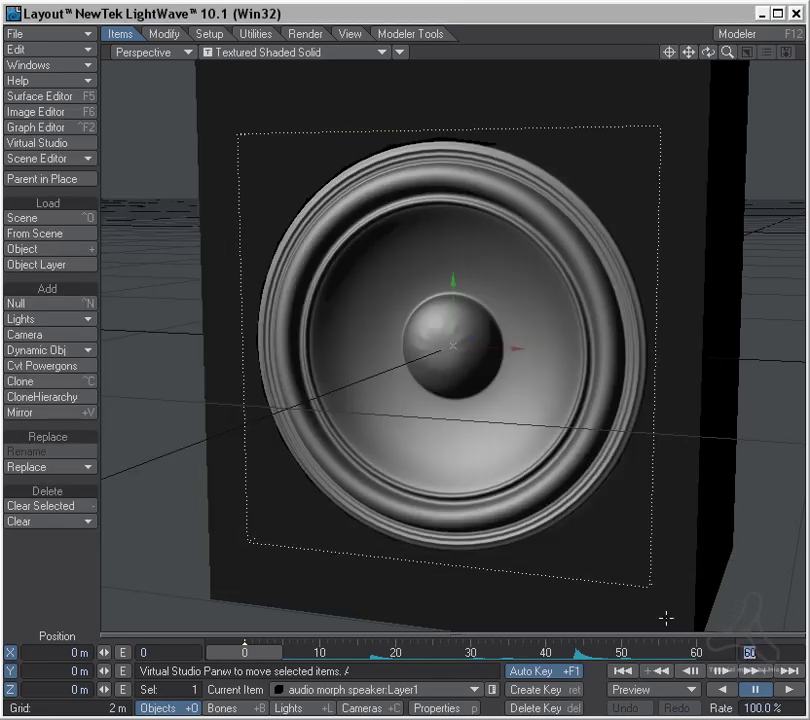
# - Set the scene's end frame to 5000, play a stretch of the audio, and place the timeline at frame 1994
pyautogui.write('5000')
pyautogui.press('Return')
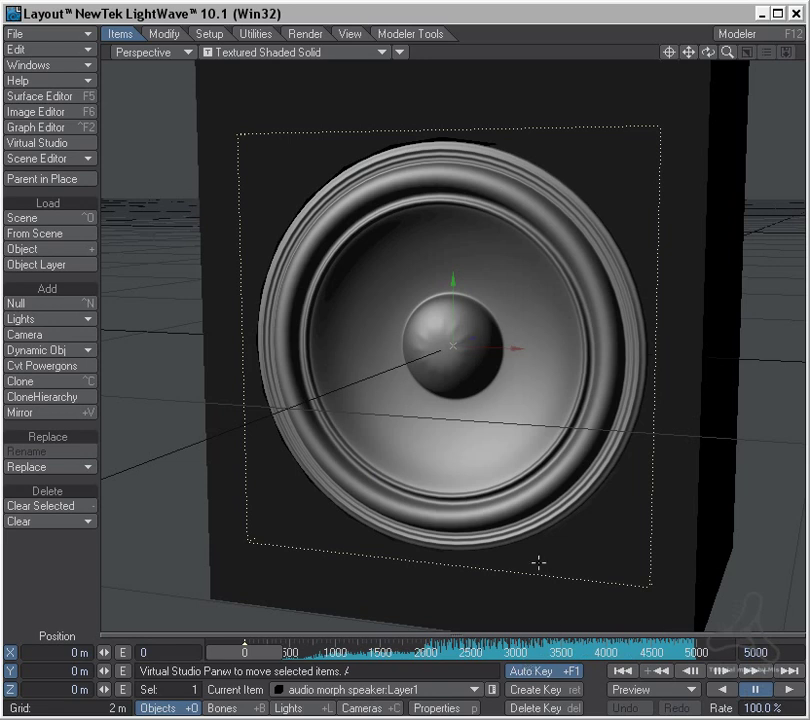
pyautogui.moveTo(244, 652); pyautogui.dragTo(421, 652)
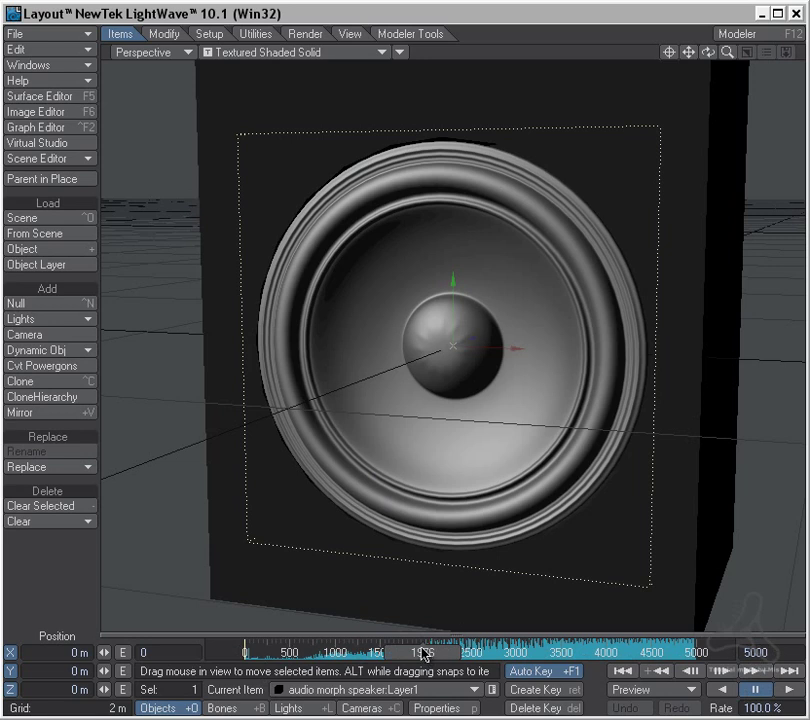
pyautogui.click(790, 690)
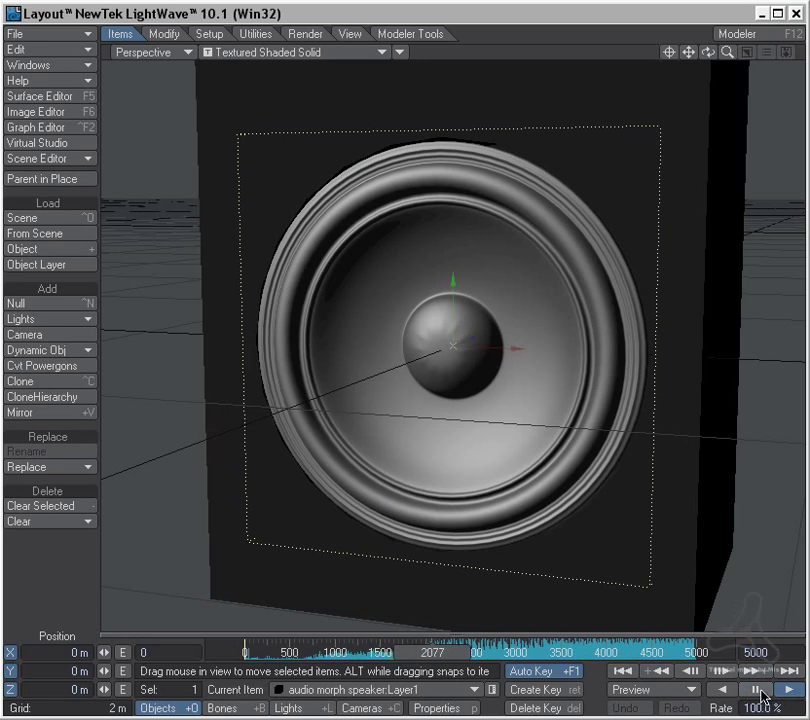
pyautogui.click(757, 690)
pyautogui.moveTo(440, 652); pyautogui.dragTo(425, 652)
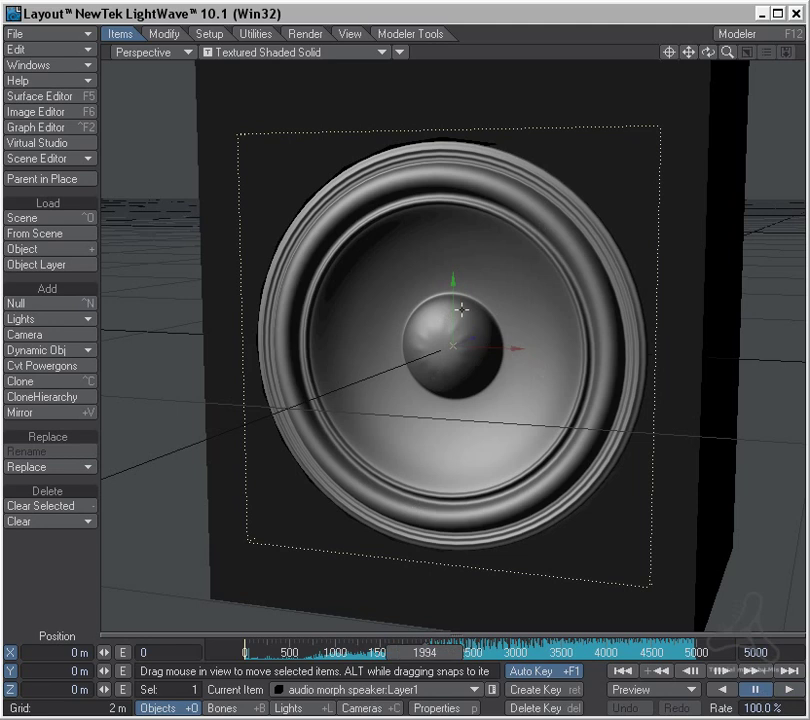
# - Add a Morph Mixer displacement to the speaker cone's layer (Layer1) in its object properties
pyautogui.press('p')
pyautogui.moveTo(197, 115); pyautogui.dragTo(307, 96)
pyautogui.click(207, 192)
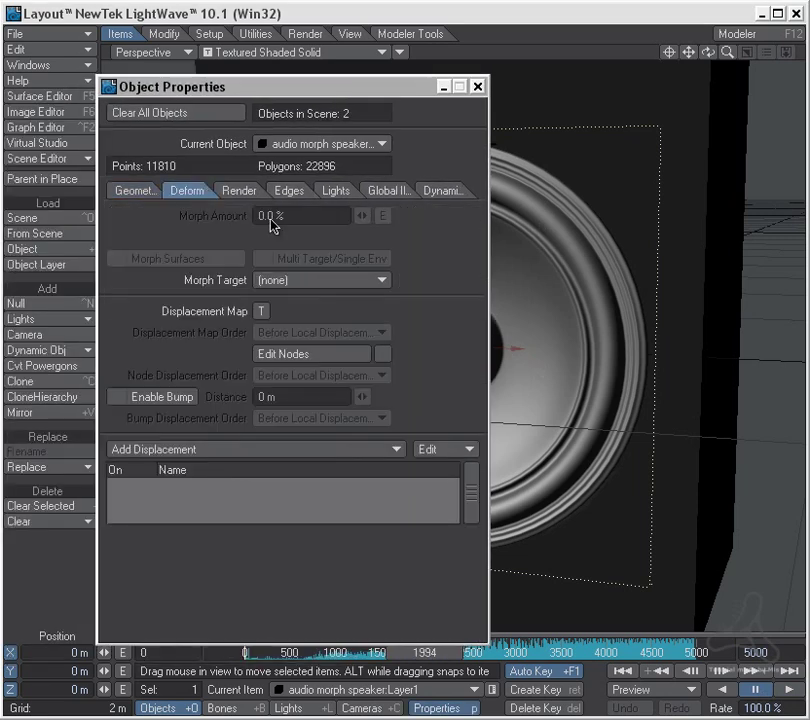
pyautogui.click(248, 451)
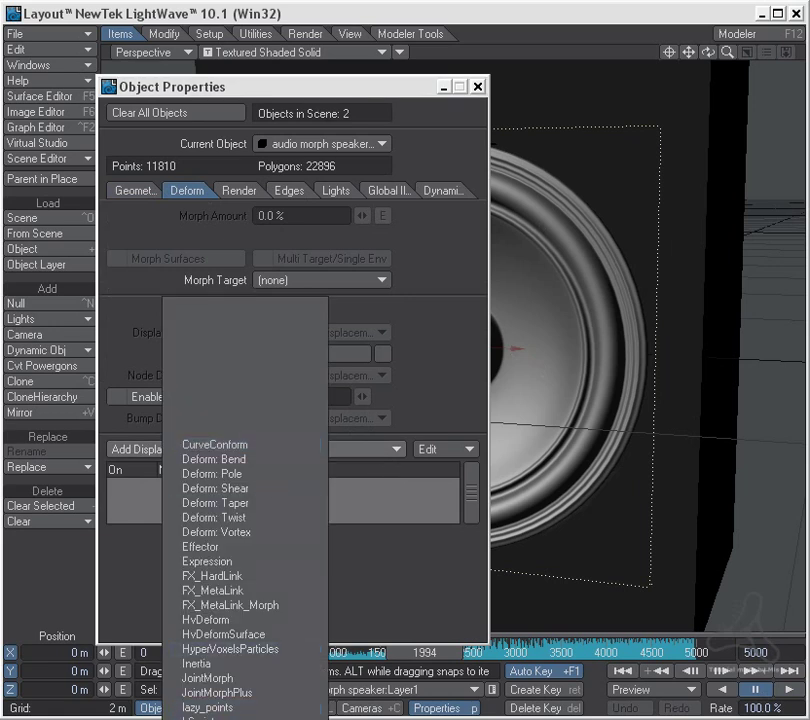
pyautogui.click(215, 718)
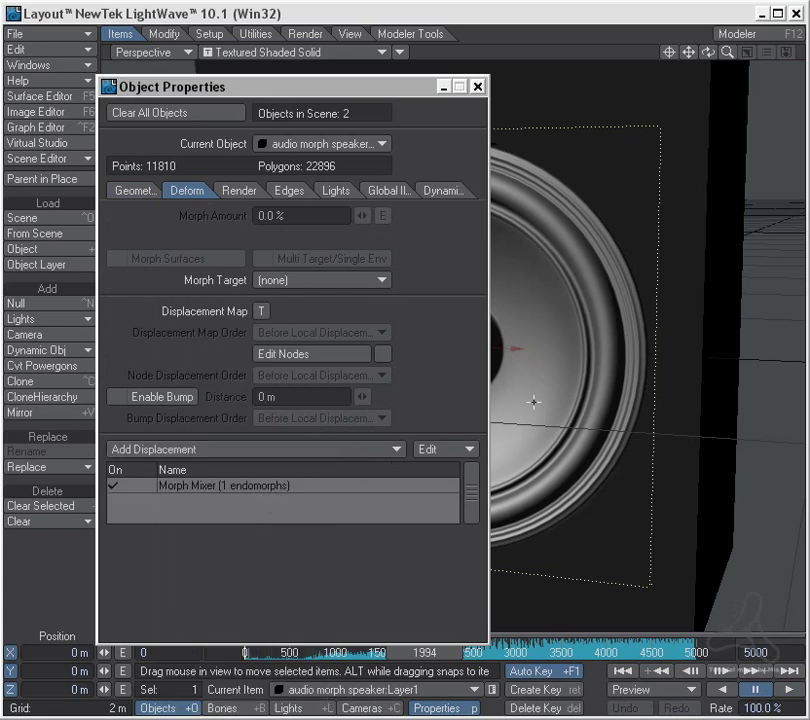
# - Open the Morph Mixer, close the object properties, and open the "speaker in" morph's envelope in the Graph Editor
pyautogui.doubleClick(335, 486)
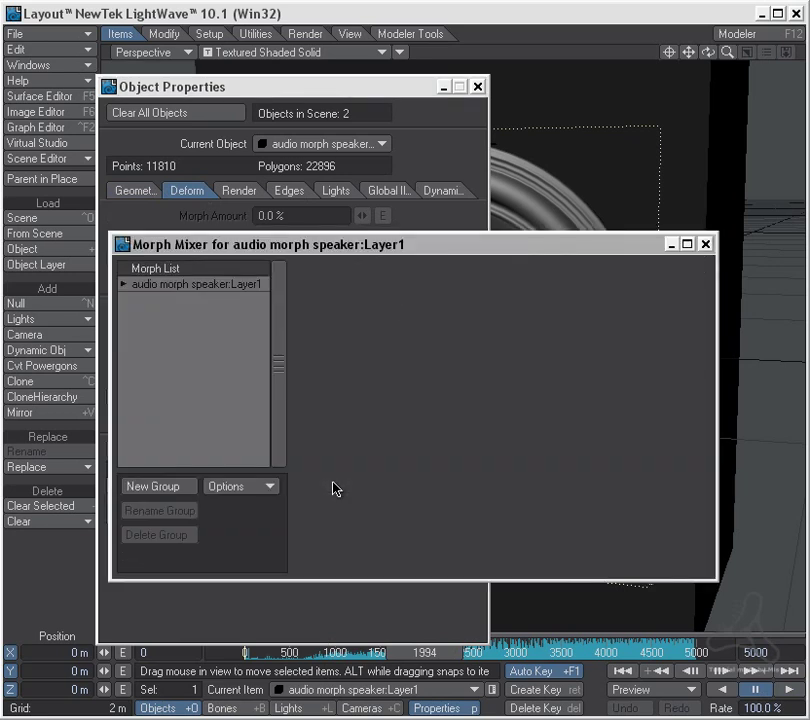
pyautogui.moveTo(435, 252); pyautogui.dragTo(418, 229)
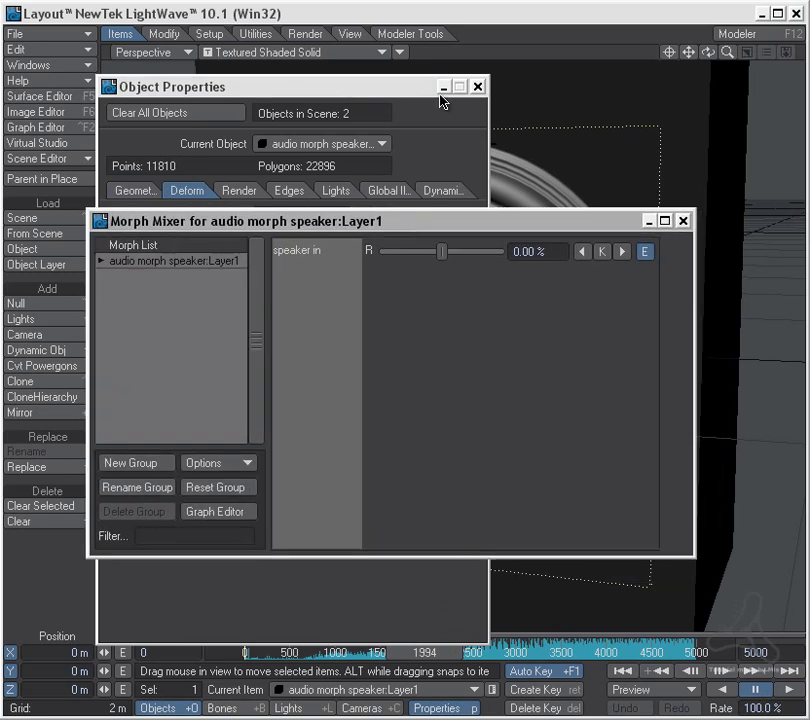
pyautogui.click(479, 88)
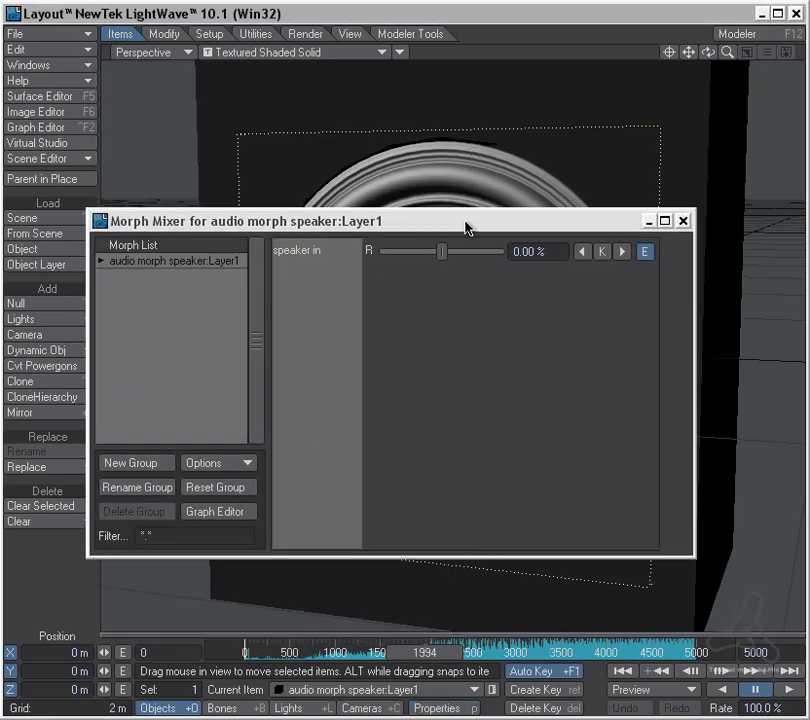
pyautogui.moveTo(465, 226); pyautogui.dragTo(453, 194)
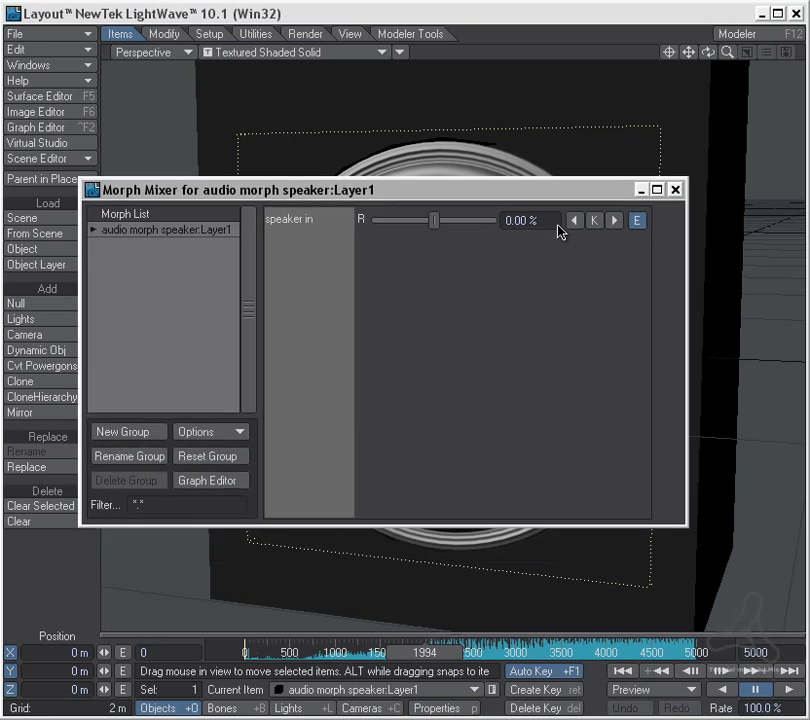
pyautogui.click(636, 221)
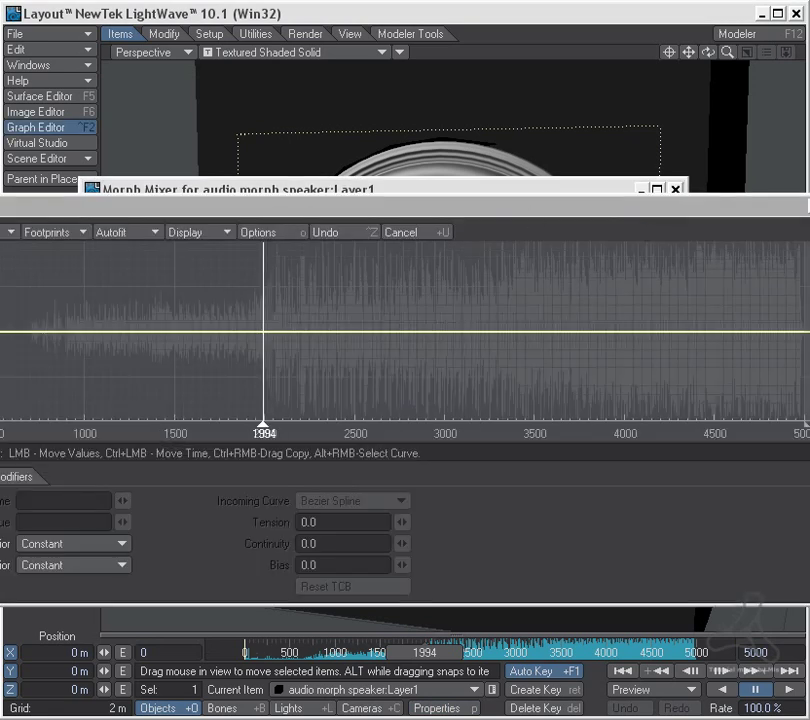
pyautogui.moveTo(0, 197); pyautogui.dragTo(98, 194)
pyautogui.moveTo(373, 205); pyautogui.dragTo(310, 147)
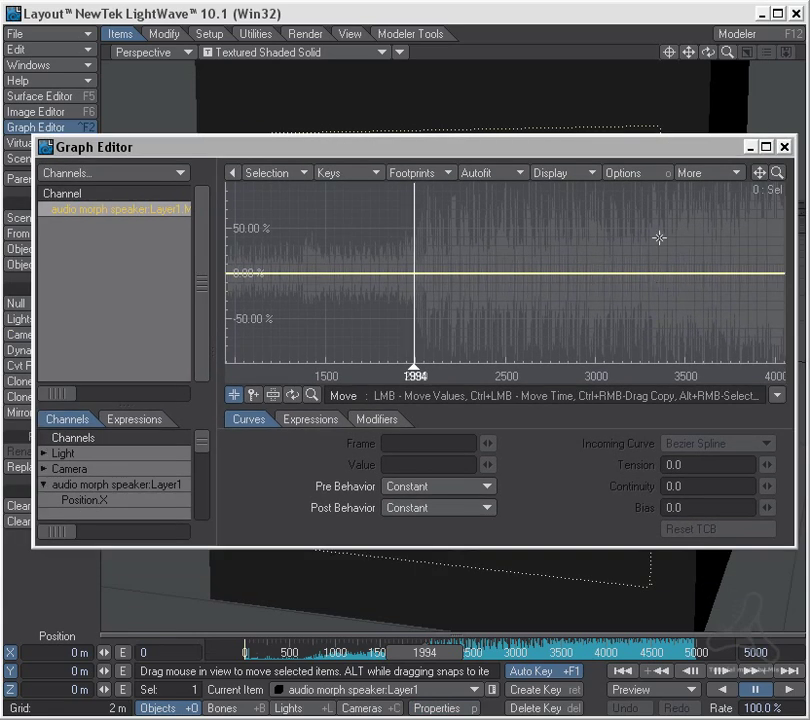
pyautogui.moveTo(777, 175); pyautogui.dragTo(777, 192)
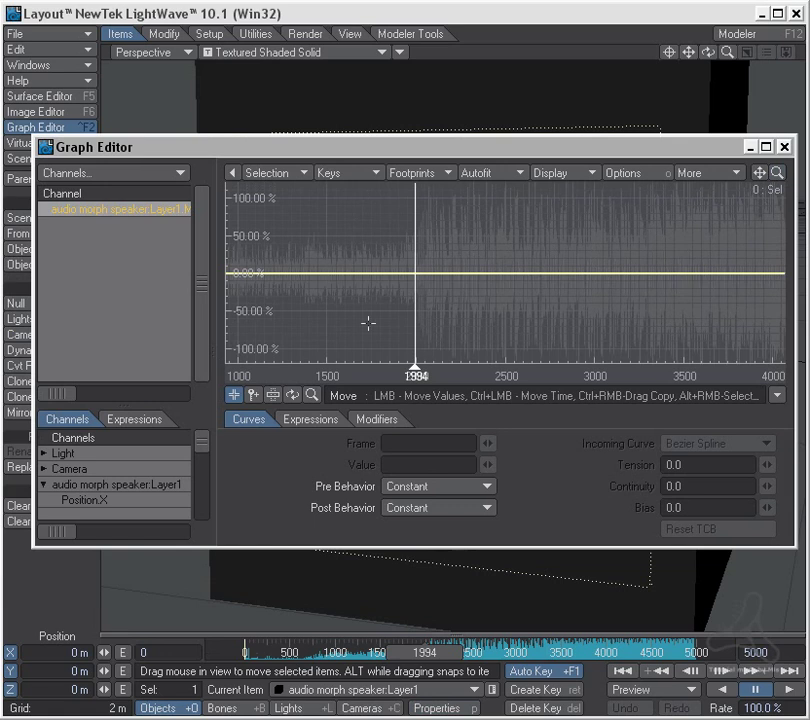
# - Add an Audio Channel modifier to the "speaker in" channel and load prodigy-AudioTrack 08.mp3 into it
pyautogui.click(368, 420)
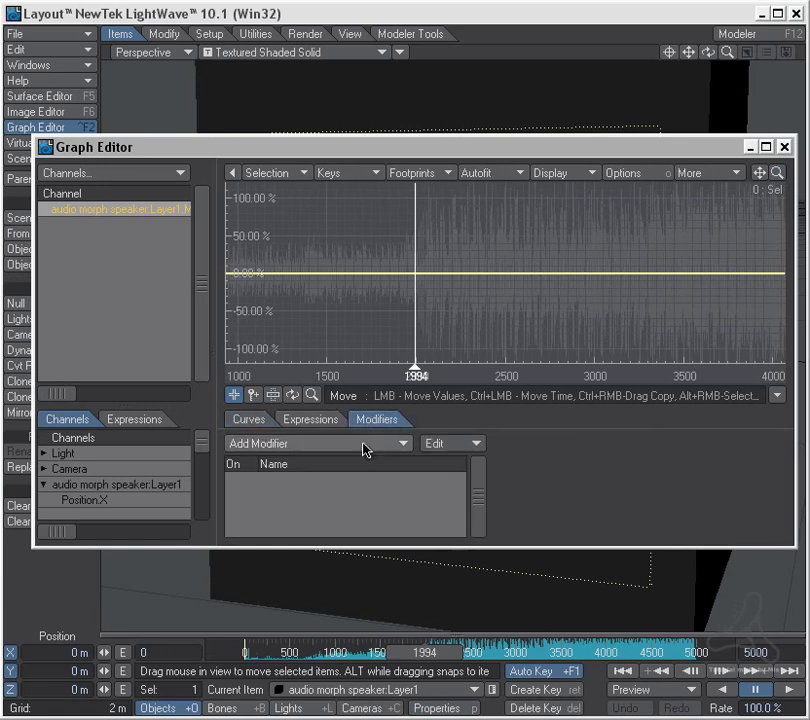
pyautogui.click(365, 444)
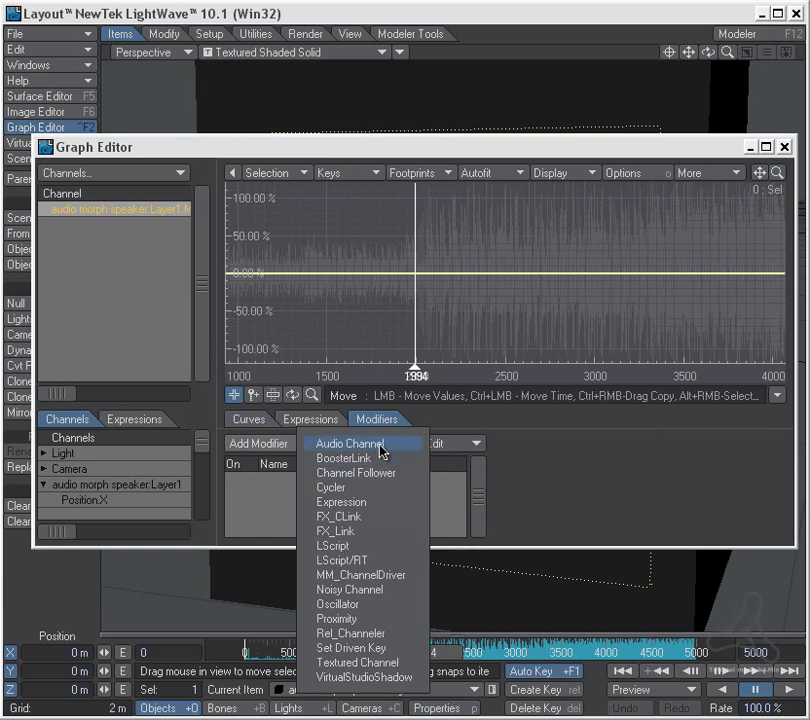
pyautogui.click(381, 446)
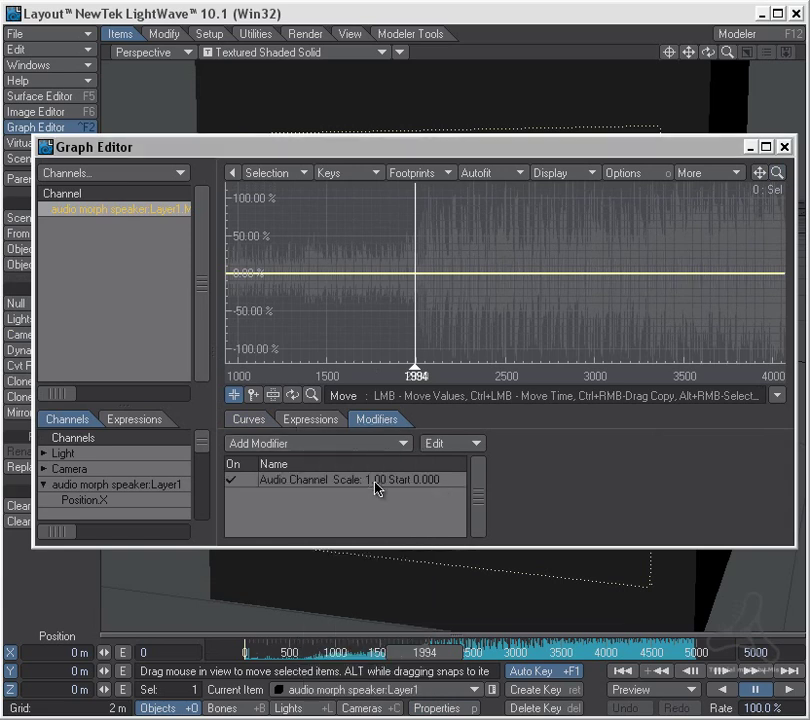
pyautogui.doubleClick(375, 480)
pyautogui.moveTo(0, 345); pyautogui.dragTo(451, 261)
pyautogui.click(285, 291)
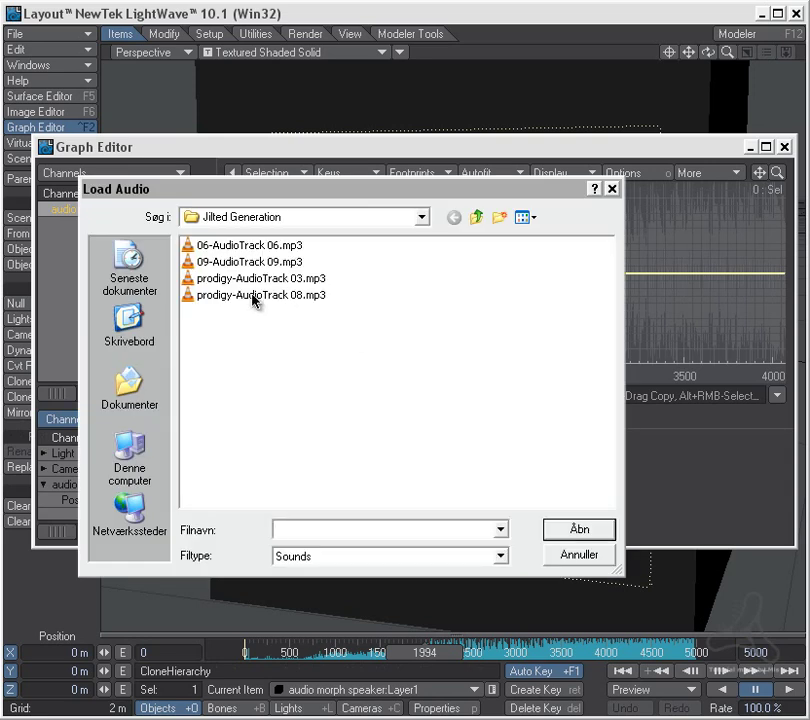
pyautogui.doubleClick(268, 297)
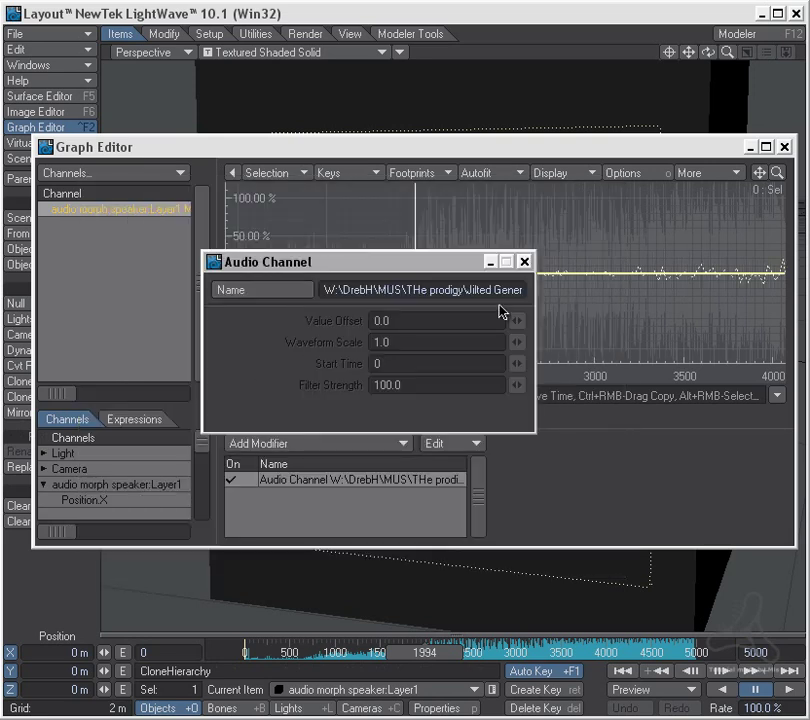
# - Set the Audio Channel modifier's Waveform Scale to 7.0
pyautogui.moveTo(455, 265); pyautogui.dragTo(385, 246)
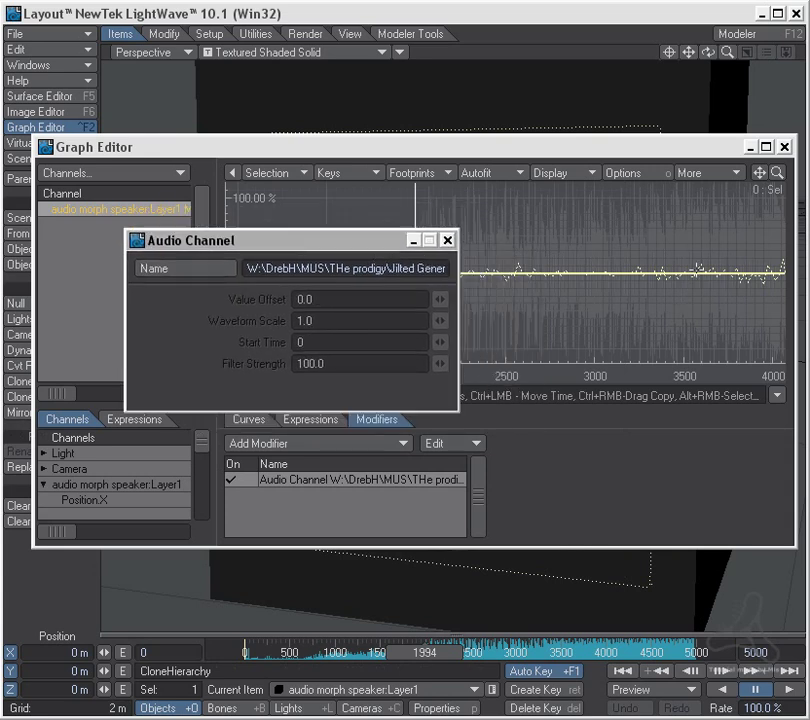
pyautogui.moveTo(759, 178); pyautogui.dragTo(189, 172)
pyautogui.moveTo(759, 175); pyautogui.dragTo(806, 255)
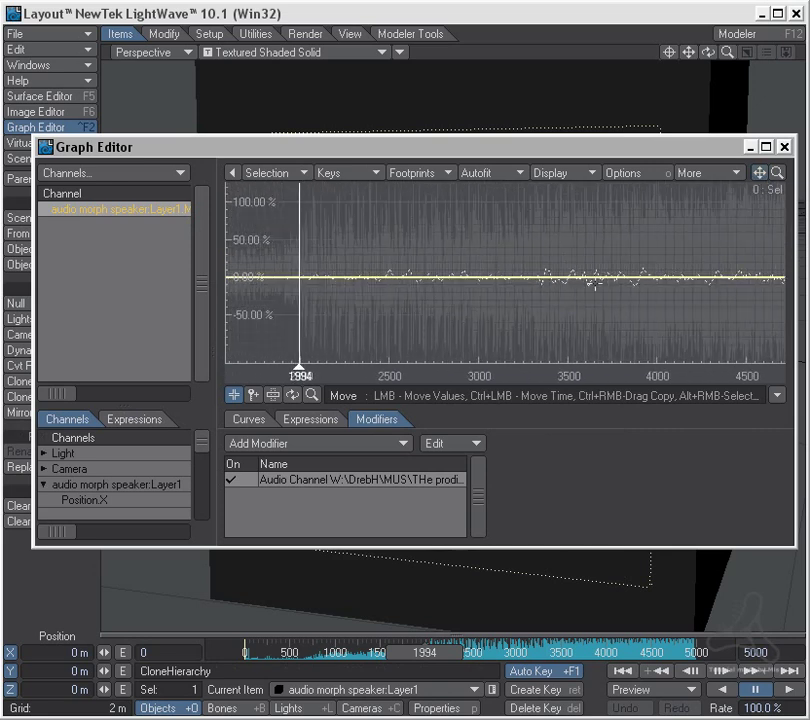
pyautogui.doubleClick(417, 484)
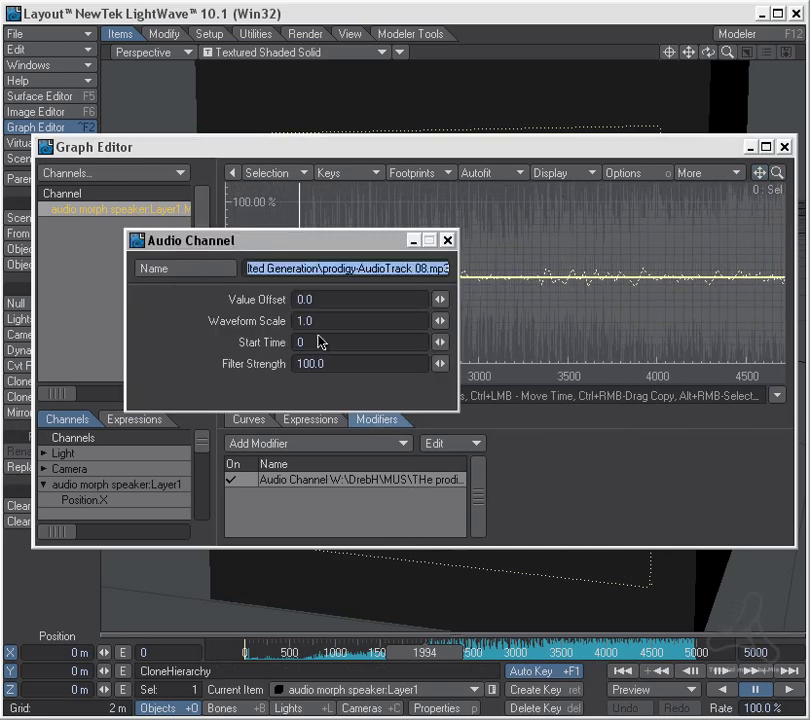
pyautogui.click(372, 322)
pyautogui.moveTo(372, 322); pyautogui.dragTo(177, 317)
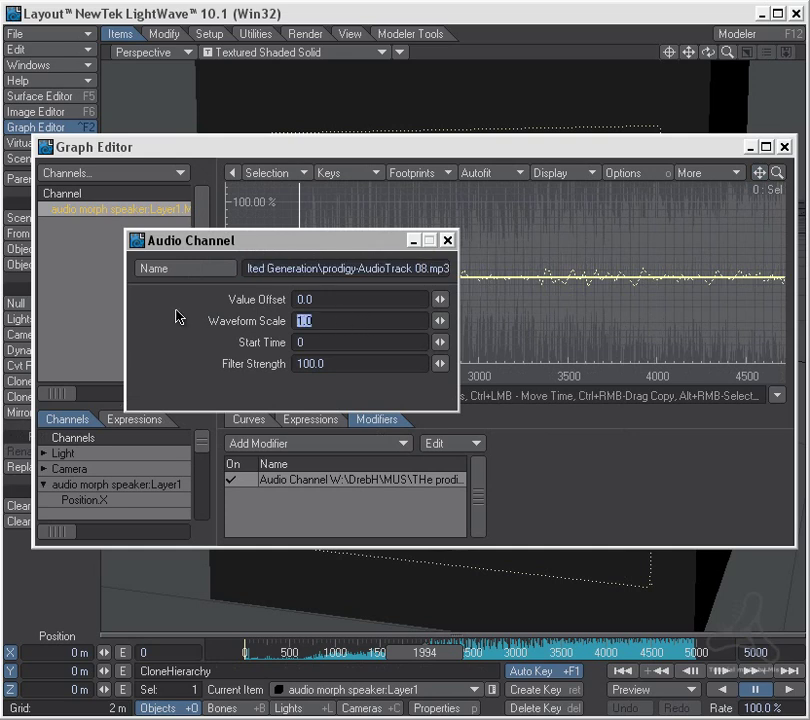
pyautogui.write('7')
pyautogui.press('Tab')
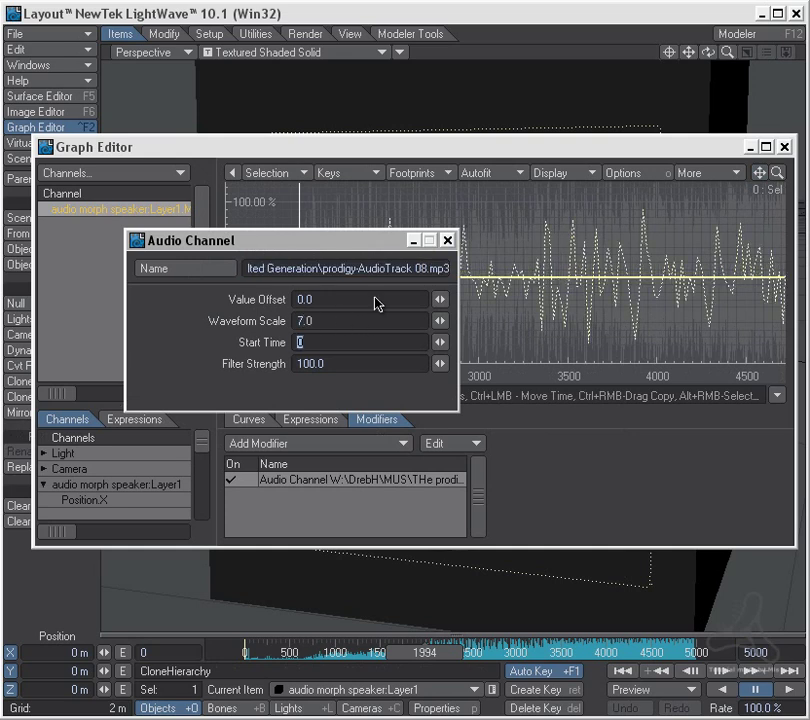
# - Bake the audio-driven "speaker in" curve into keyframes over the scene's full frame range
pyautogui.moveTo(376, 246); pyautogui.dragTo(241, 281)
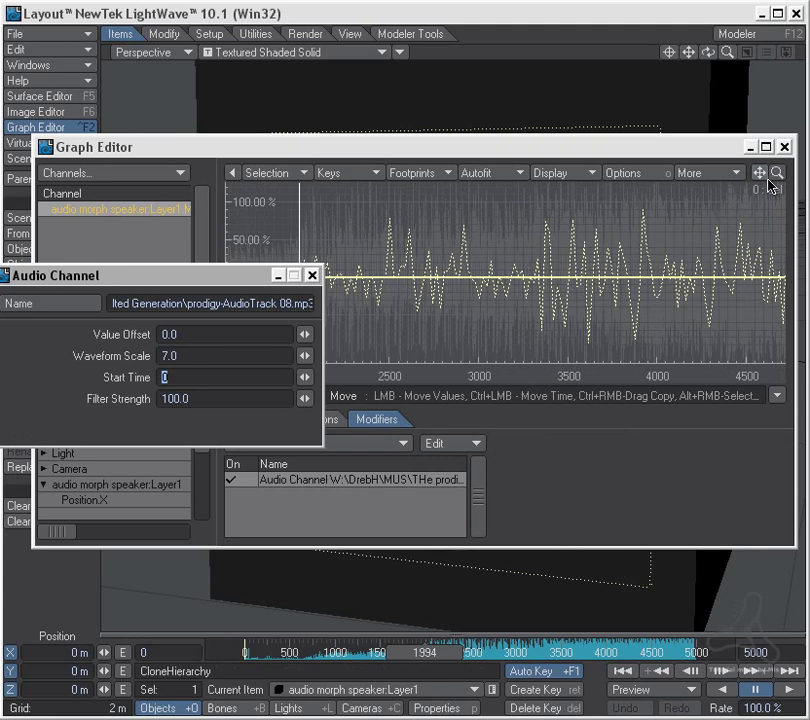
pyautogui.moveTo(761, 174)
pyautogui.mouseDown()
pyautogui.moveTo(705, 174)
pyautogui.moveTo(809, 174)
pyautogui.mouseUp()
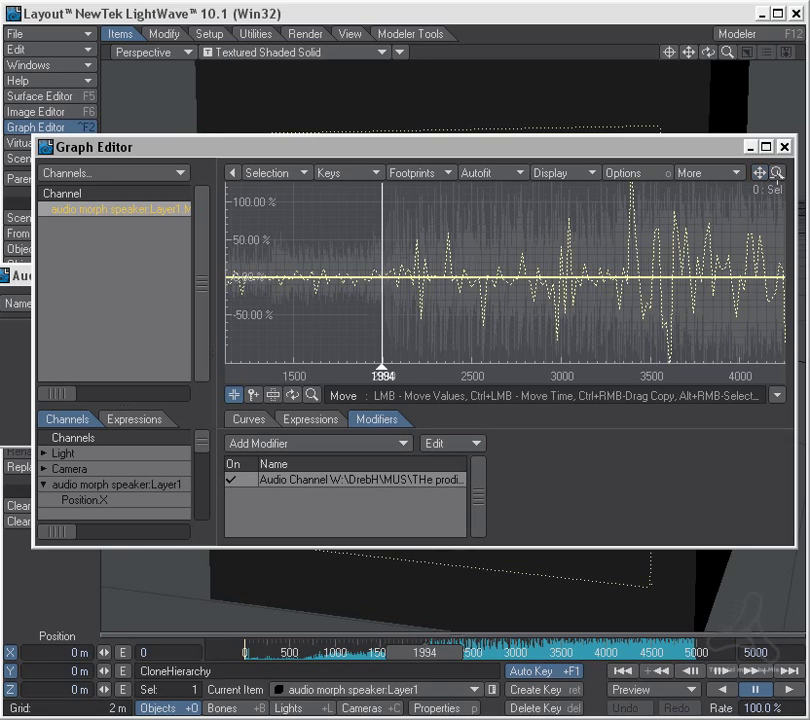
pyautogui.moveTo(777, 172)
pyautogui.mouseDown()
pyautogui.moveTo(808, 173)
pyautogui.moveTo(745, 172)
pyautogui.mouseUp()
pyautogui.press('.')
pyautogui.press(',')
pyautogui.press(',')
pyautogui.press(',')
pyautogui.press(',')
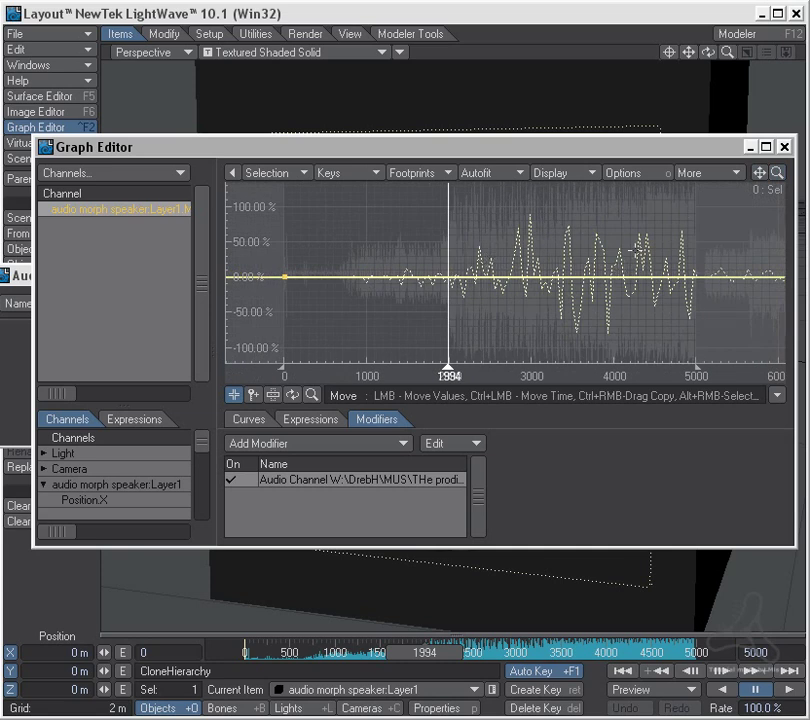
pyautogui.click(376, 176)
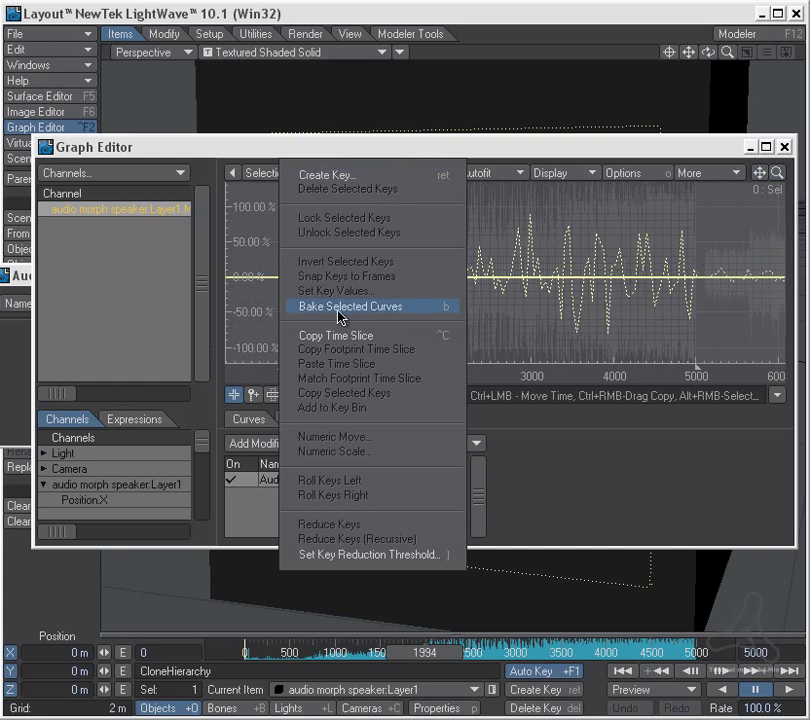
pyautogui.click(398, 307)
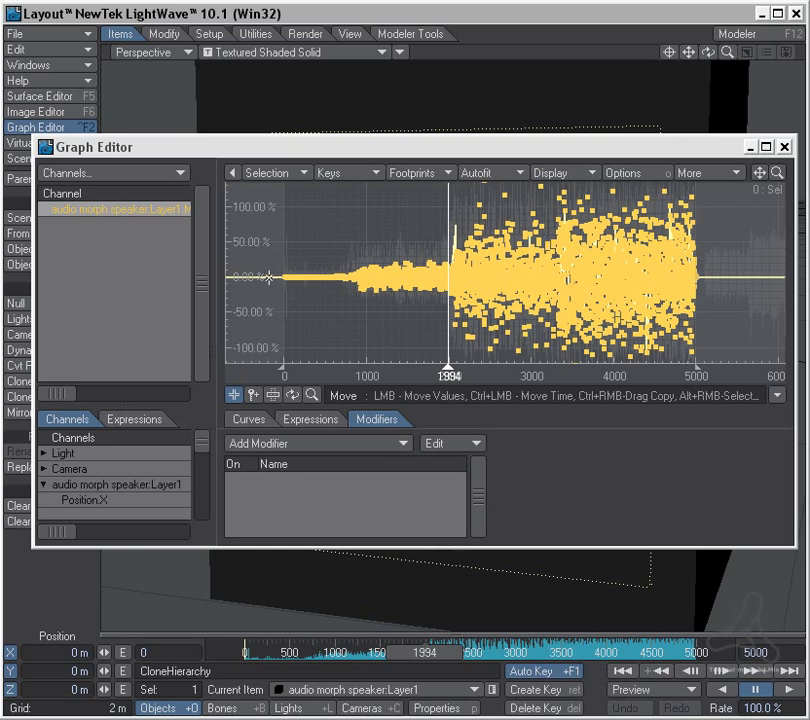
# - Select all baked keys below 0% on the "speaker in" curve and delete them
pyautogui.moveTo(268, 277); pyautogui.dragTo(727, 395)
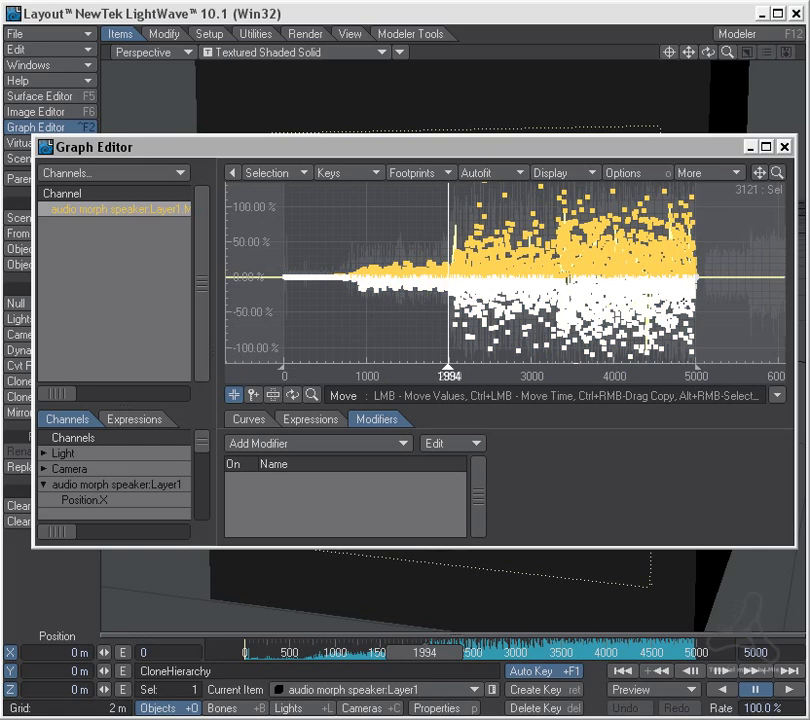
pyautogui.press('Delete')
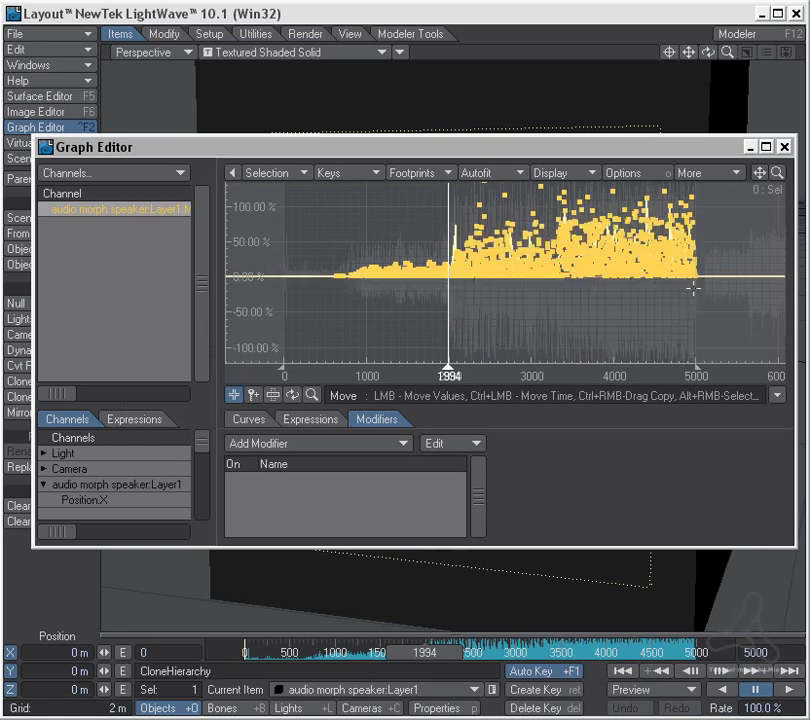
# - Lower the highest peak key just after frame 1994 to about 95%, and shift the group of upper peak keys slightly down
pyautogui.scroll(1, 693, 288)
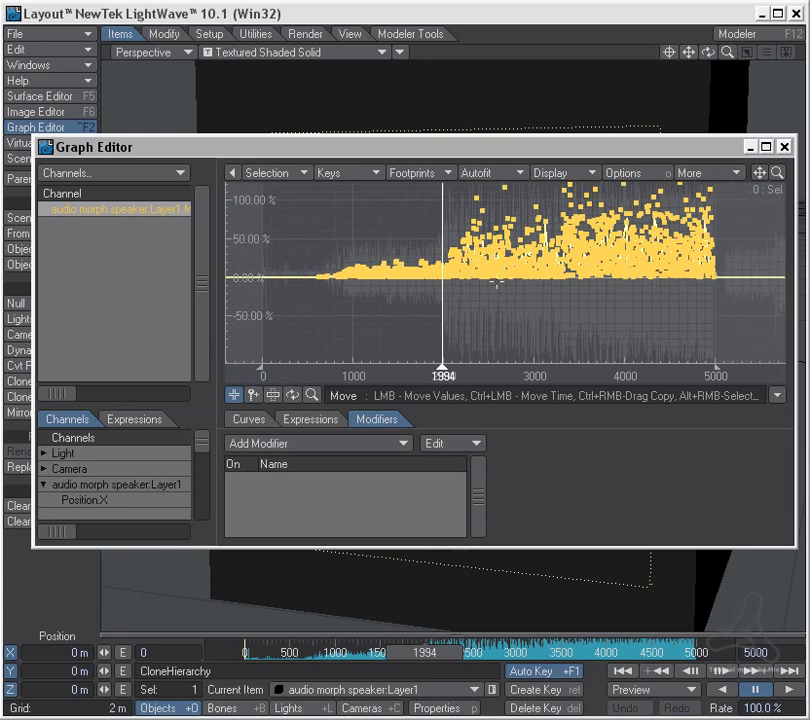
pyautogui.moveTo(760, 173); pyautogui.dragTo(766, 226)
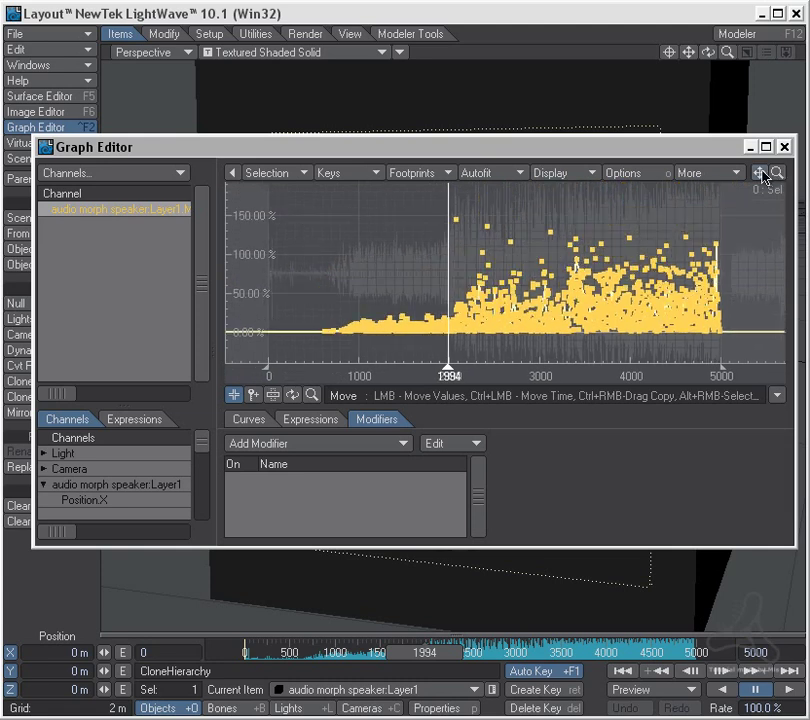
pyautogui.click(456, 218)
pyautogui.moveTo(456, 218); pyautogui.dragTo(745, 286)
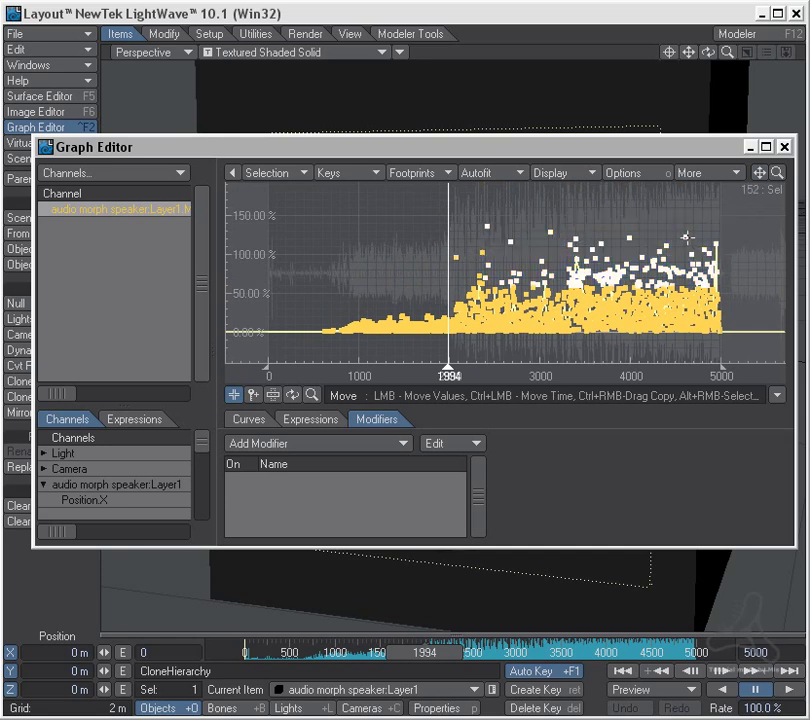
pyautogui.moveTo(686, 237); pyautogui.dragTo(686, 241)
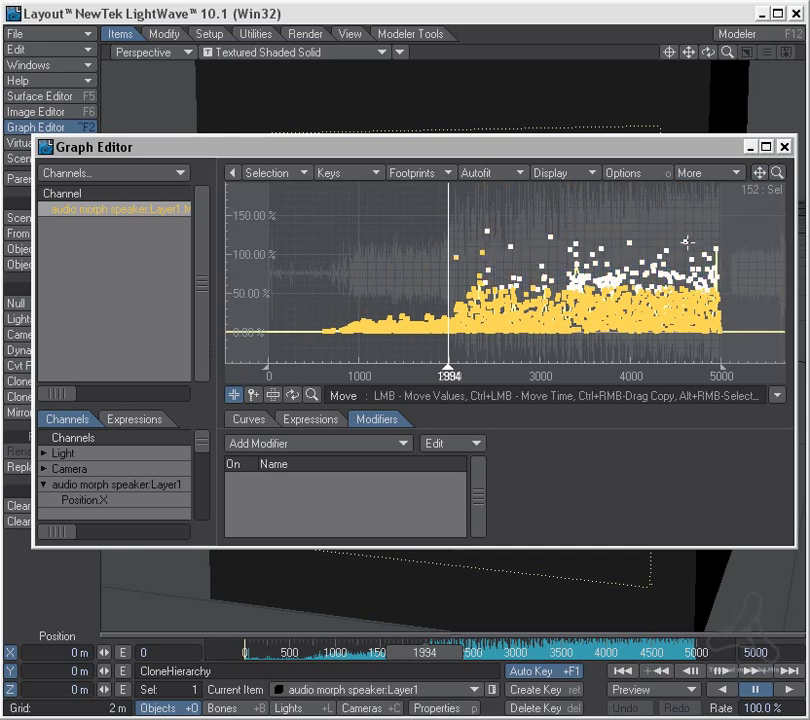
pyautogui.click(637, 217)
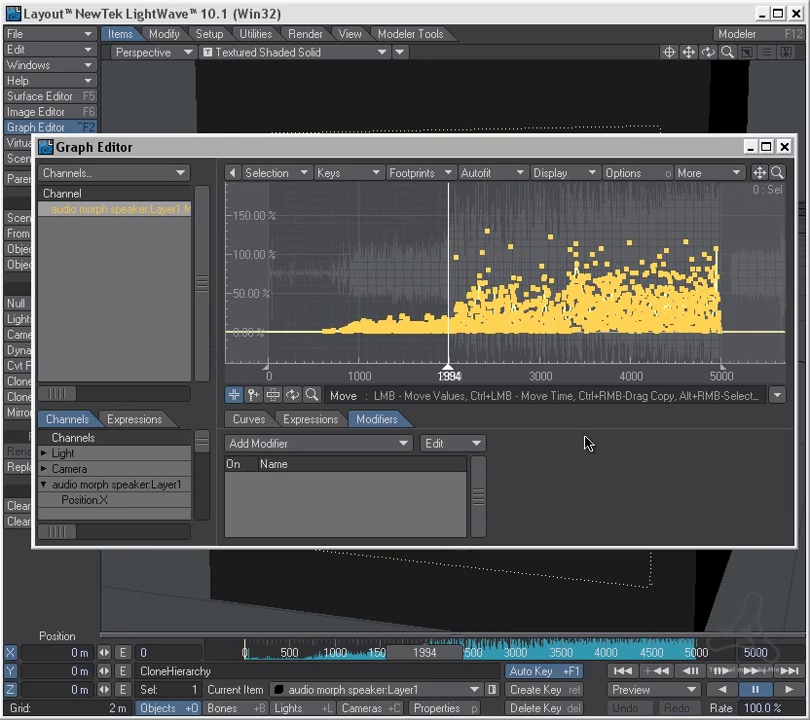
# - Close the Graph Editor and the Morph Mixer, and play the animation with its audio to preview the moving cone
pyautogui.click(785, 147)
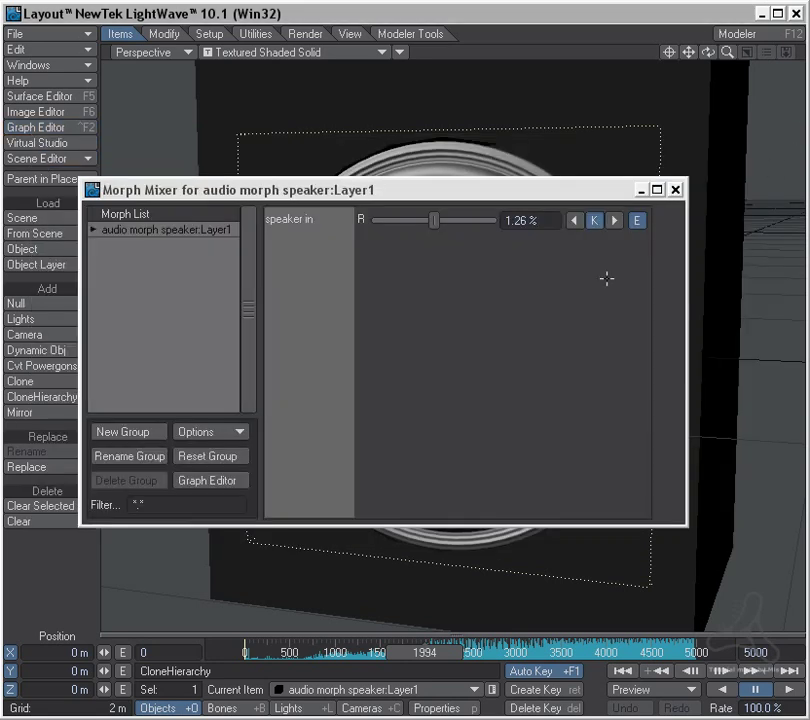
pyautogui.click(675, 190)
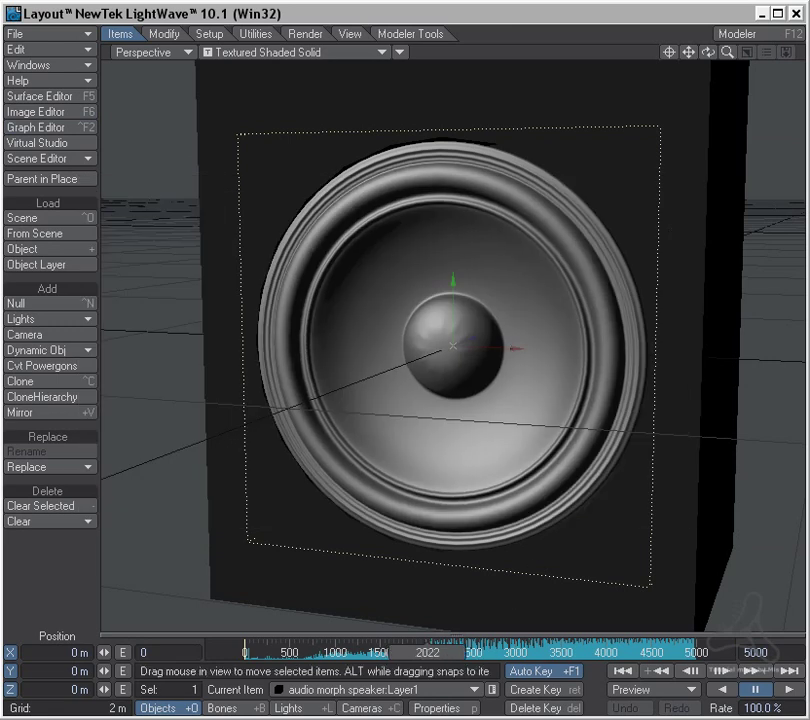
pyautogui.click(788, 691)
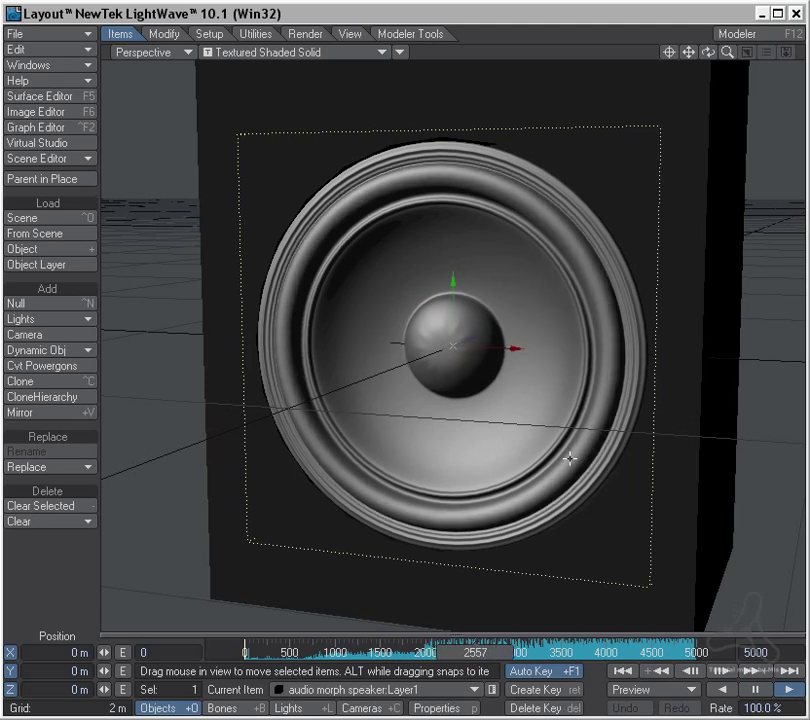
# - Pause playback, set the speaker object's subdivision order to First, and play the animation briefly to compare the cone's movement
pyautogui.click(755, 688)
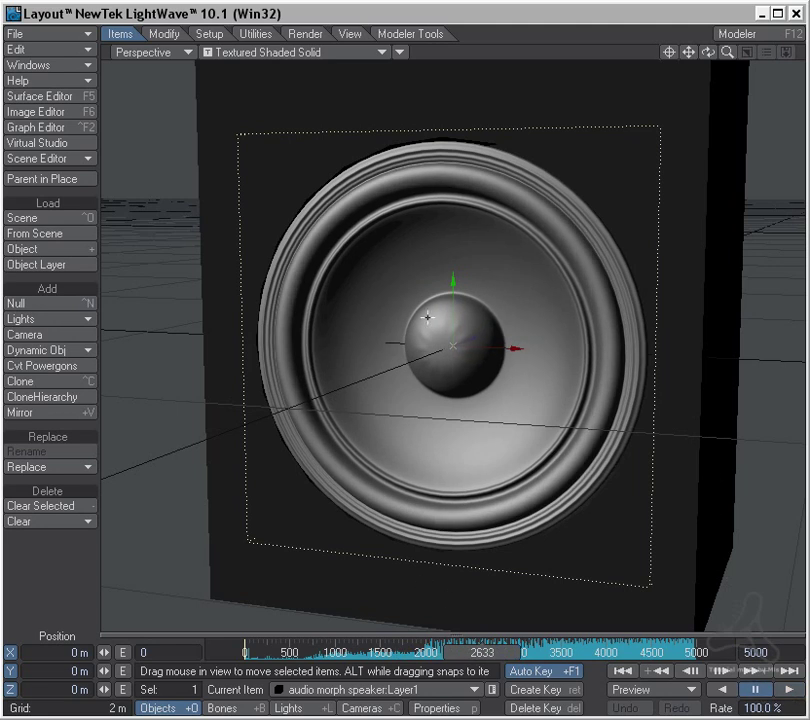
pyautogui.press('p')
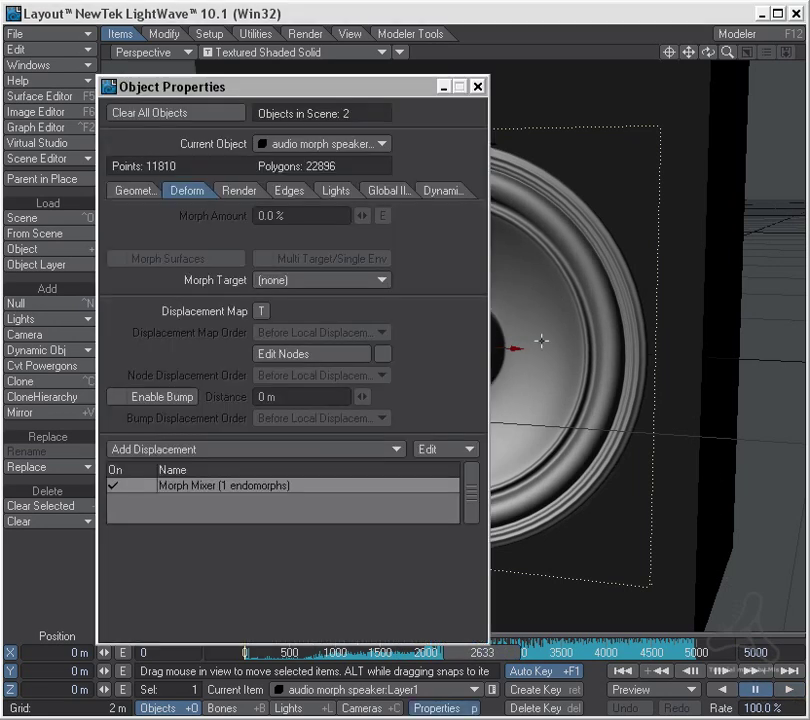
pyautogui.click(156, 191)
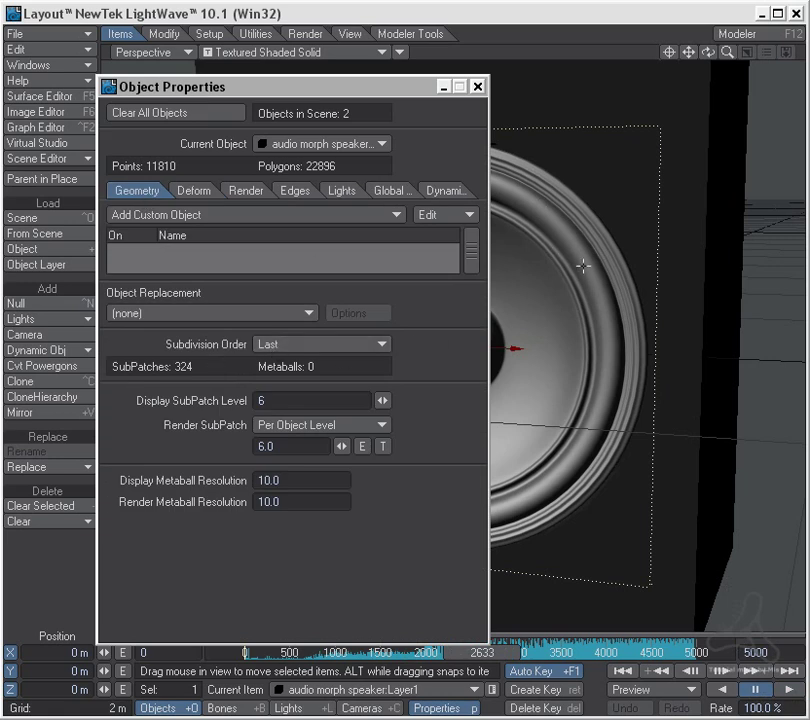
pyautogui.click(354, 345)
pyautogui.click(345, 271)
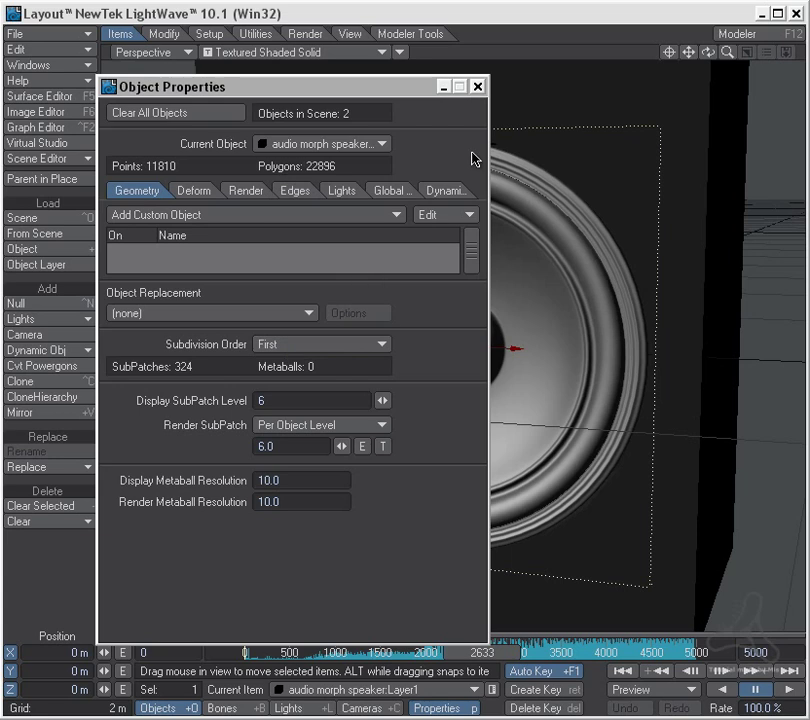
pyautogui.click(477, 88)
pyautogui.click(786, 690)
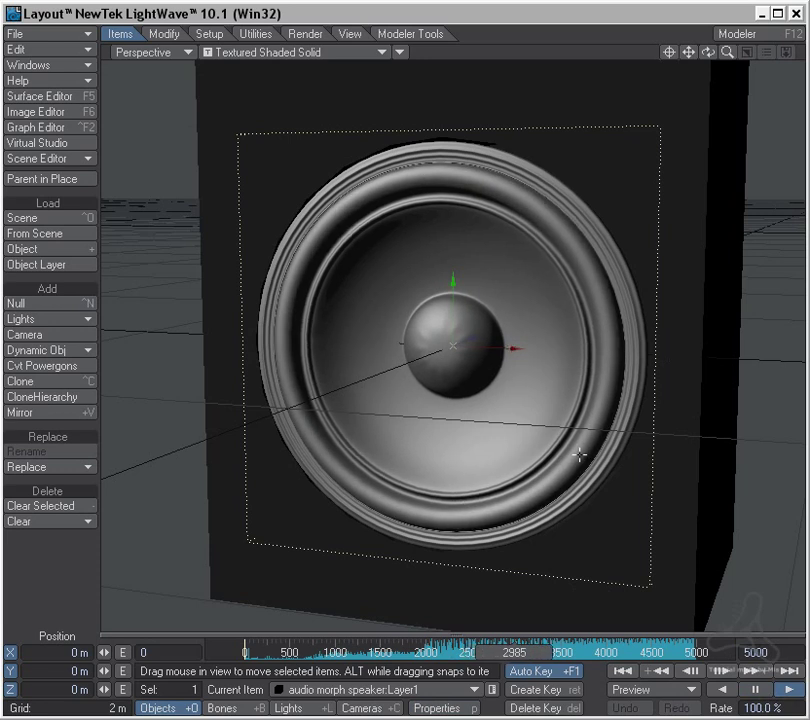
pyautogui.click(758, 690)
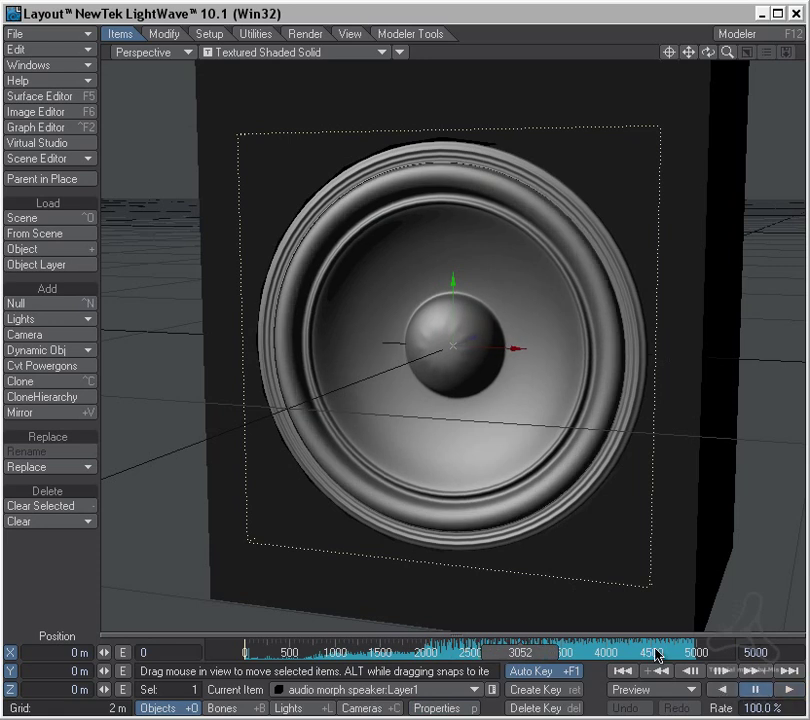
# - Return the speaker object's subdivision order to Last and close its properties
pyautogui.press('p')
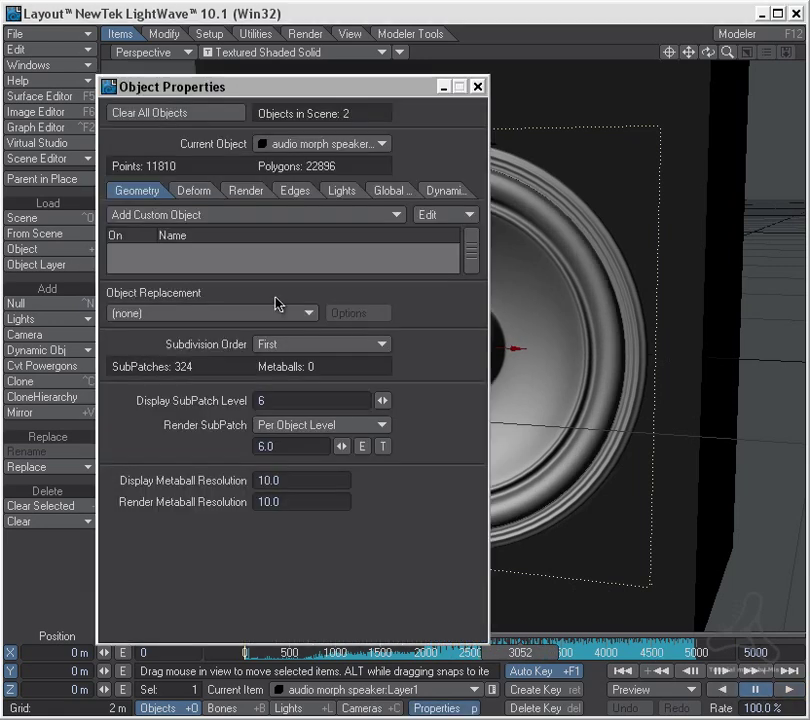
pyautogui.click(336, 344)
pyautogui.click(334, 422)
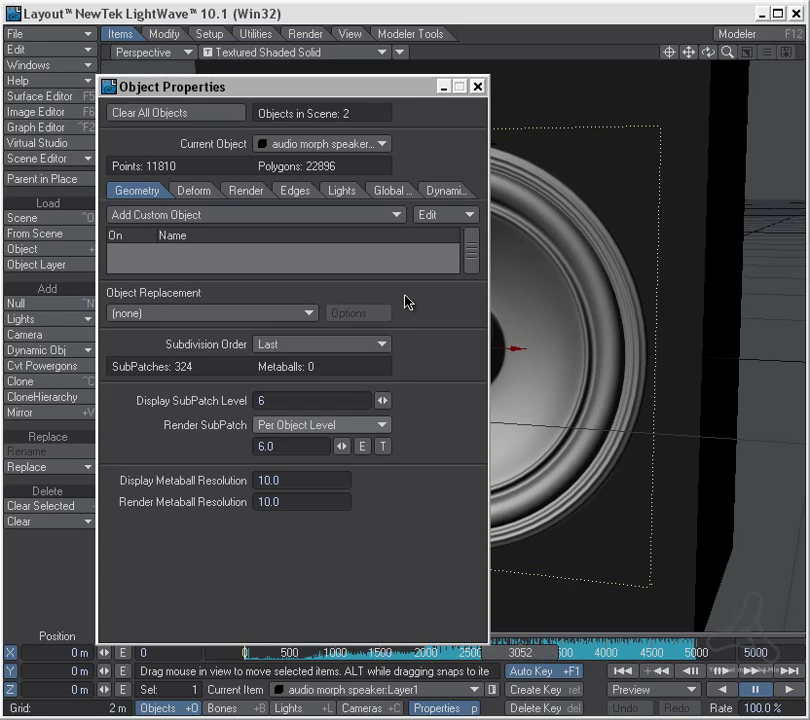
pyautogui.click(477, 86)
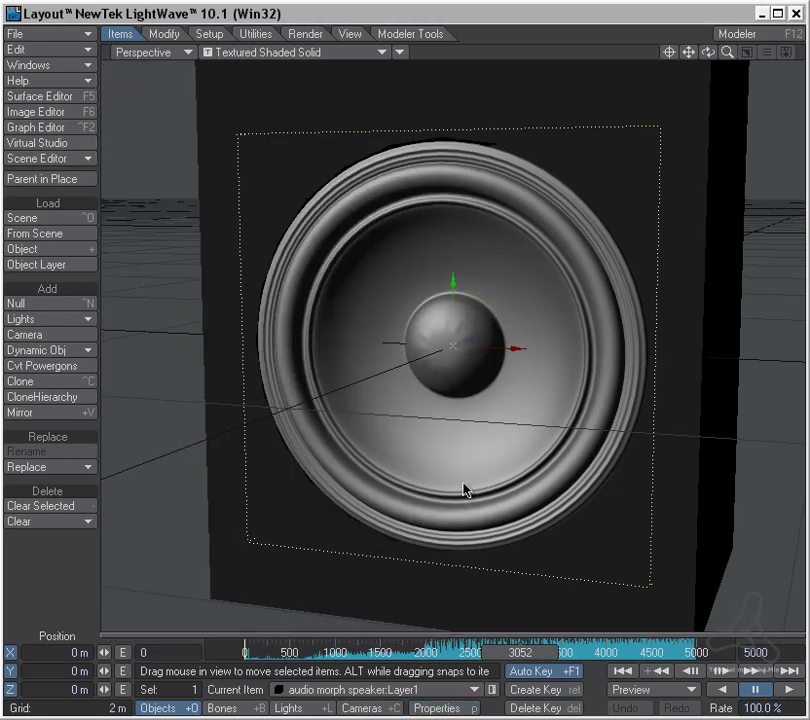
# - Inspect the properties of the existing distant light and close them
pyautogui.click(318, 708)
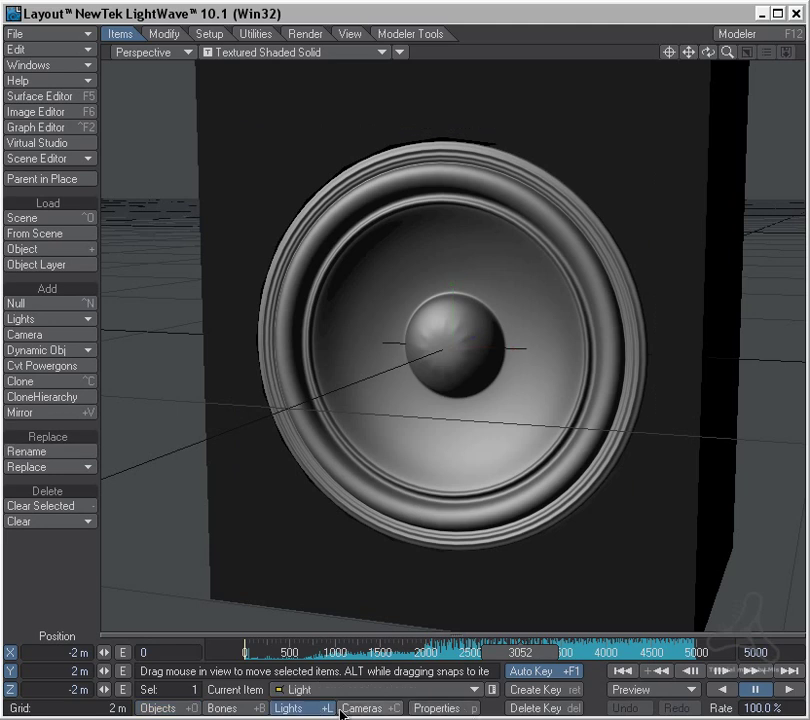
pyautogui.click(420, 708)
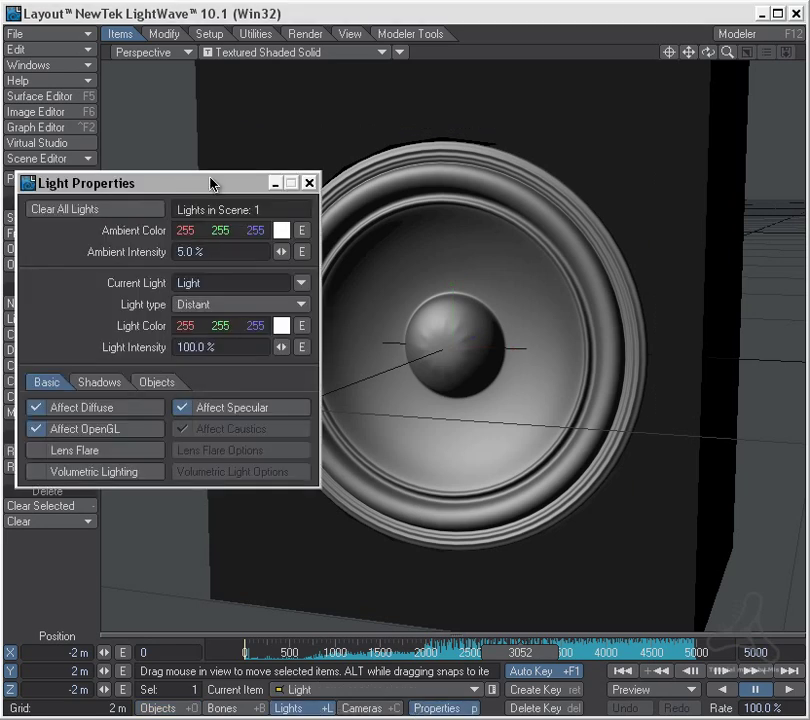
pyautogui.moveTo(253, 183); pyautogui.dragTo(384, 192)
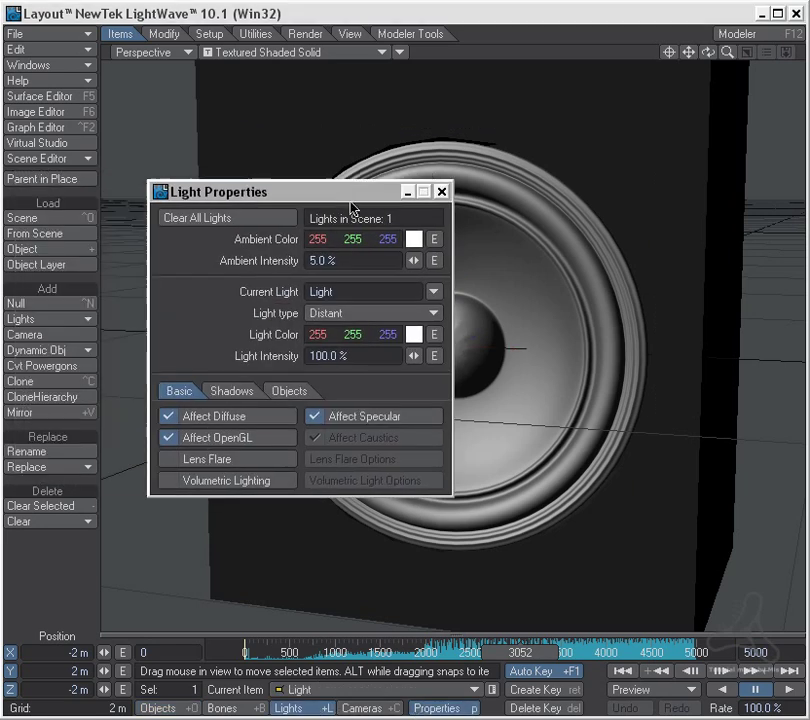
pyautogui.click(443, 193)
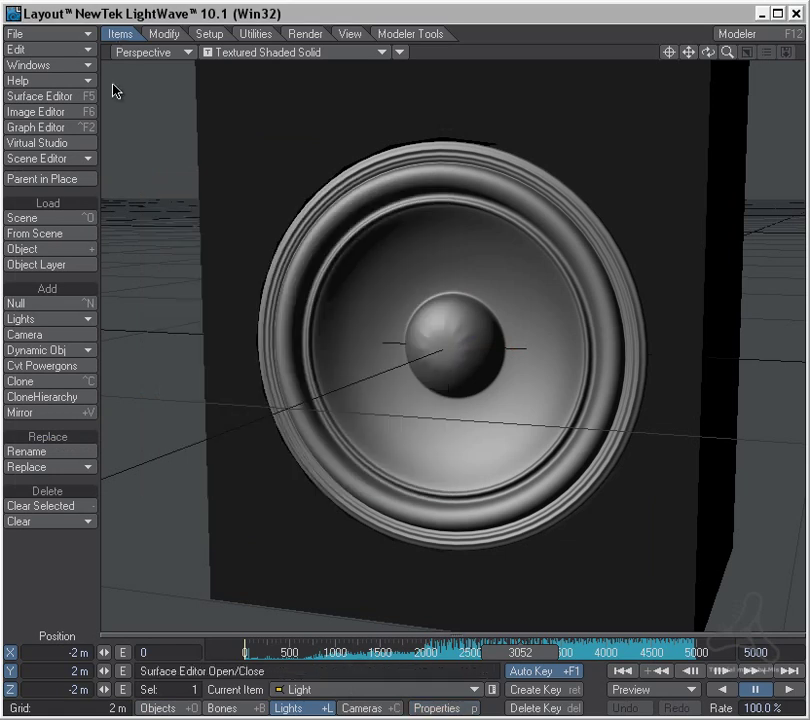
# - Add a point light with the default name Light and place it beside the speaker's upper corner at about X -1.2 m, Y 1.12 m, Z -69 cm
pyautogui.click(58, 319)
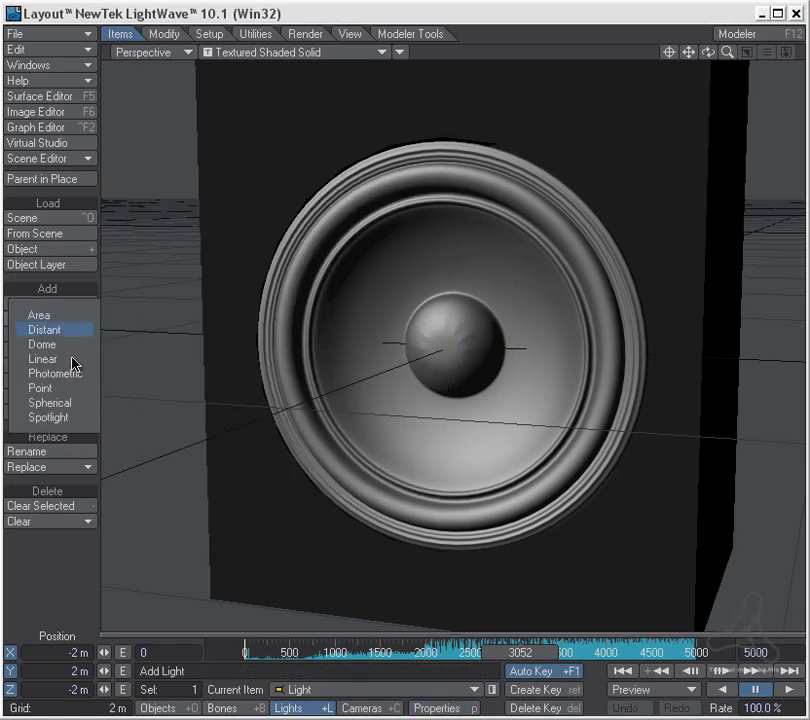
pyautogui.click(80, 388)
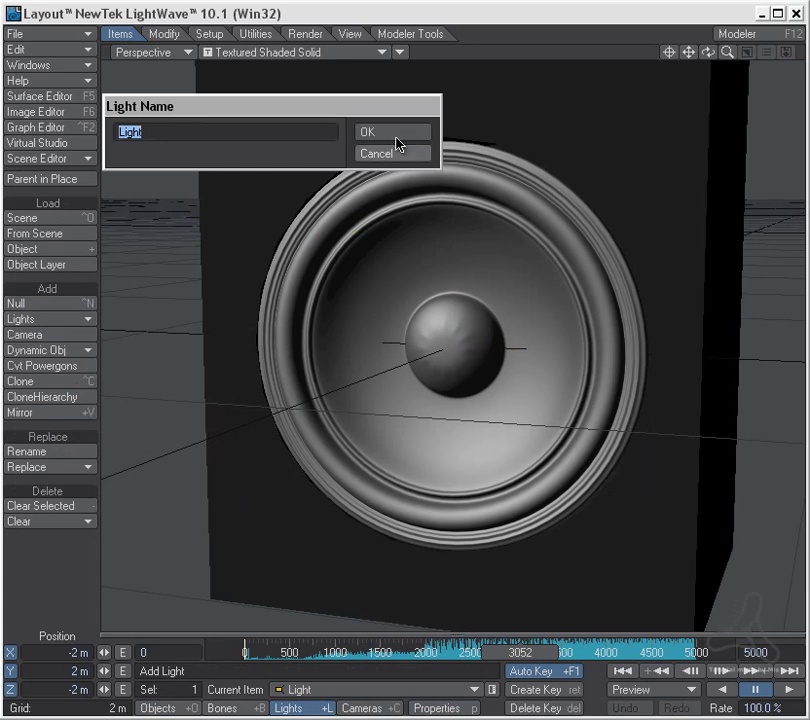
pyautogui.click(398, 136)
pyautogui.moveTo(522, 380)
pyautogui.mouseDown()
pyautogui.moveTo(112, 356)
pyautogui.moveTo(172, 347)
pyautogui.mouseUp()
pyautogui.moveTo(172, 347); pyautogui.dragTo(165, 98, button='right')
pyautogui.moveTo(165, 98)
pyautogui.mouseDown()
pyautogui.moveTo(159, 87)
pyautogui.moveTo(195, 89)
pyautogui.mouseUp()
pyautogui.moveTo(195, 89); pyautogui.dragTo(197, 144, button='right')
# - Enable the new point light's lens flare and turn on OpenGL lens flares in the display preferences
pyautogui.press('p')
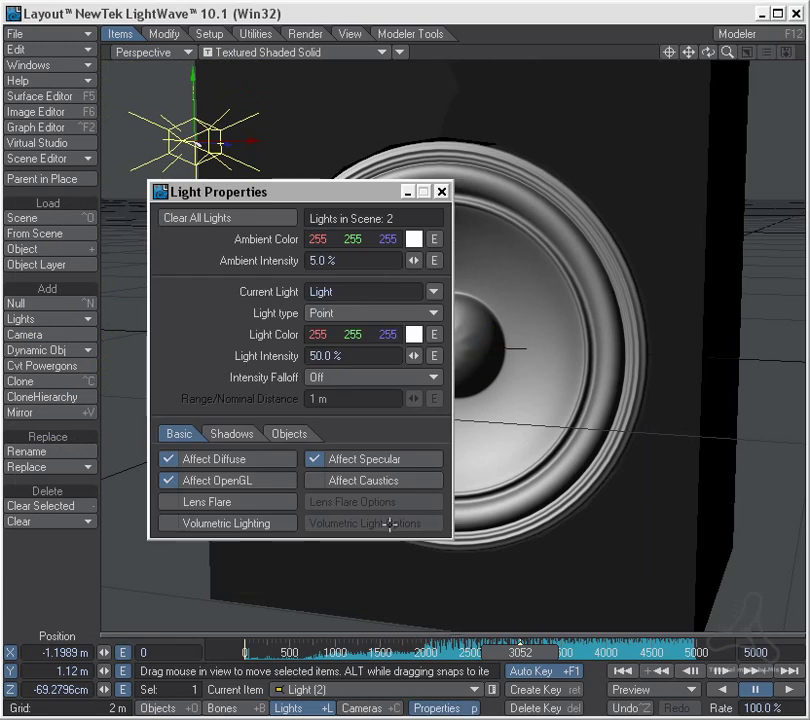
pyautogui.click(256, 505)
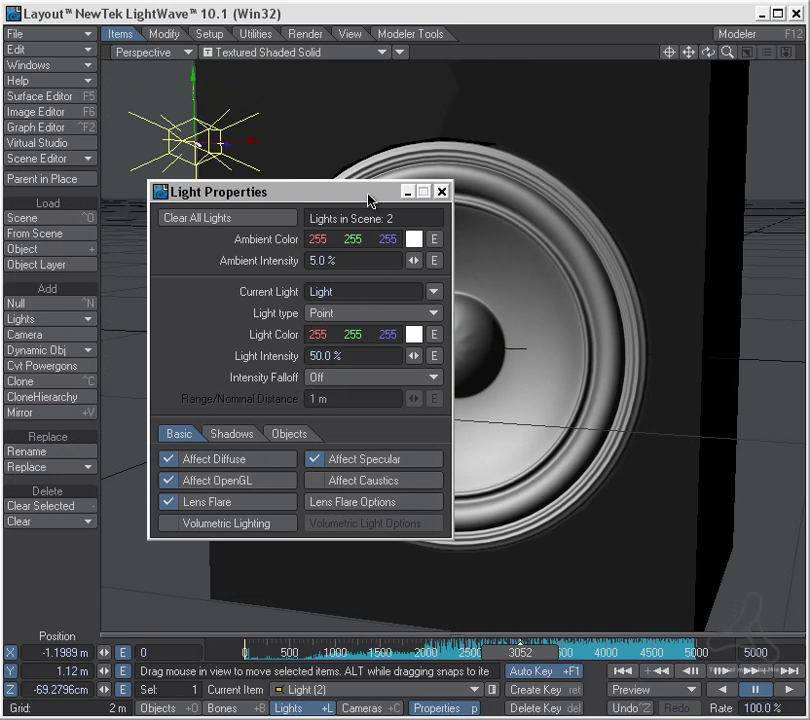
pyautogui.press('d')
pyautogui.moveTo(42, 24); pyautogui.dragTo(283, 27)
pyautogui.click(371, 664)
pyautogui.click(383, 20)
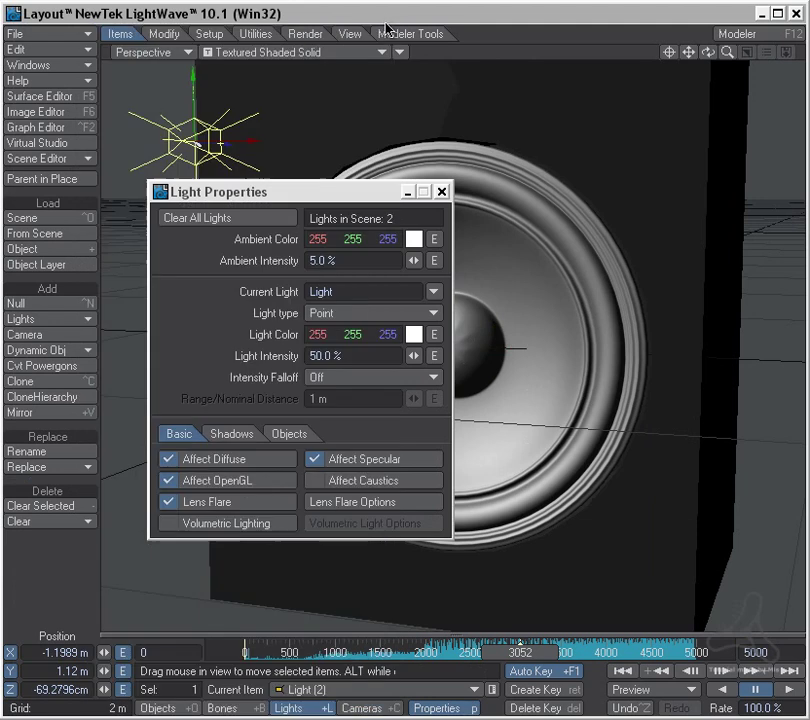
# - Move the point light outward to about X -1.33 m, Z -68.5 cm and lower its intensity to 25.5%
pyautogui.moveTo(214, 164); pyautogui.dragTo(193, 163)
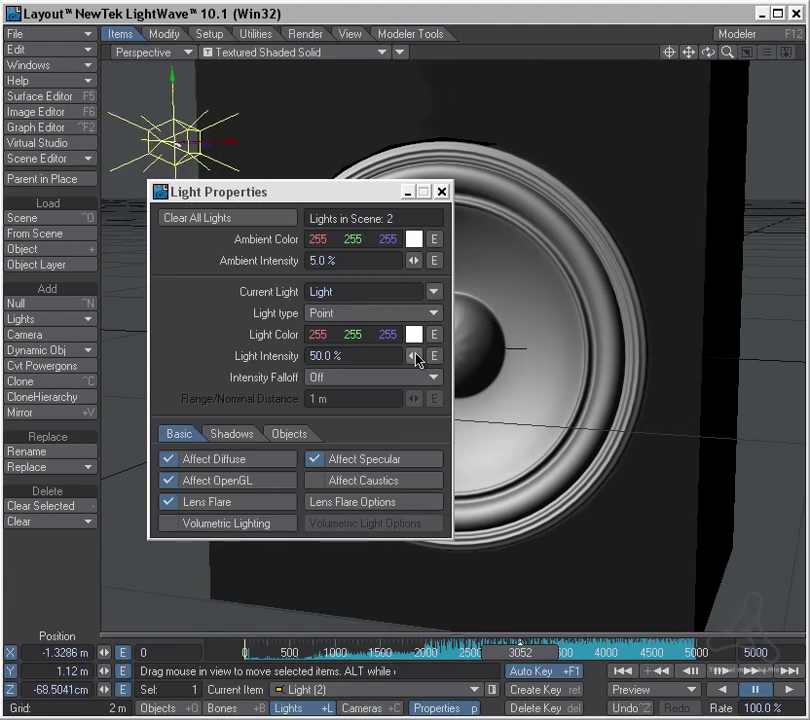
pyautogui.moveTo(418, 358); pyautogui.dragTo(400, 358)
pyautogui.press('d')
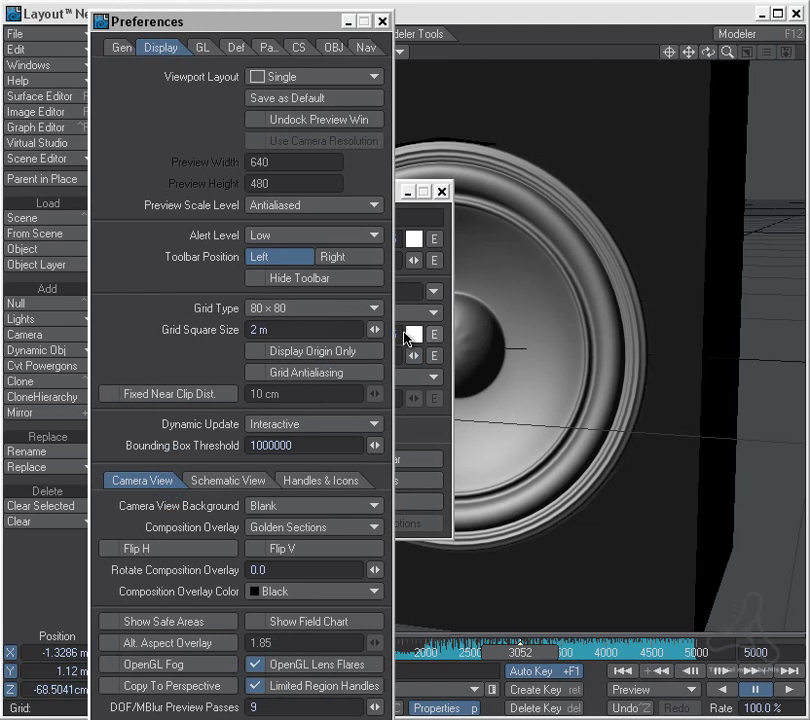
pyautogui.press('d')
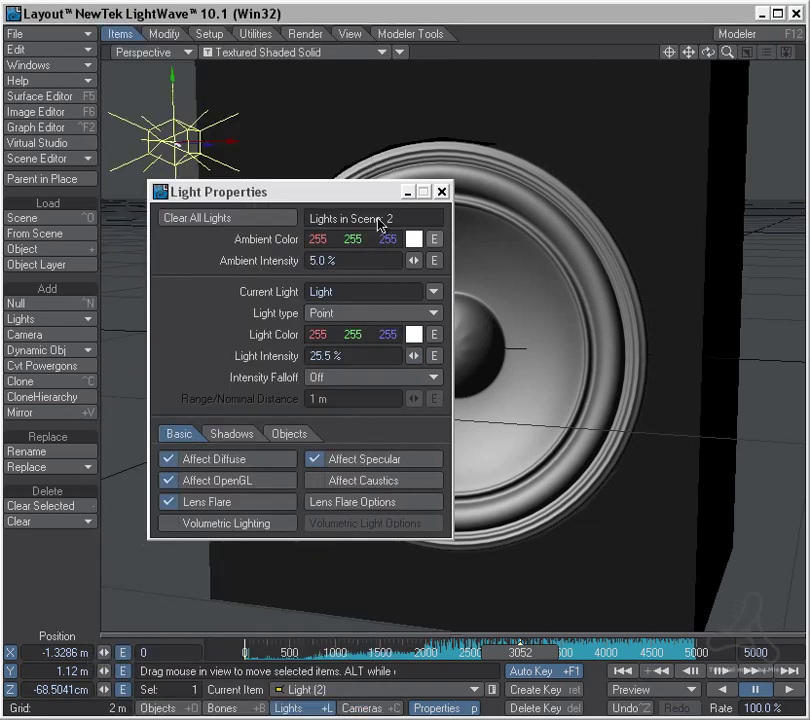
# - Open the point light's intensity envelope and add an Audio Channel modifier that uses prodigy-AudioTrack 08.mp3
pyautogui.click(362, 194)
pyautogui.moveTo(363, 200); pyautogui.dragTo(450, 247)
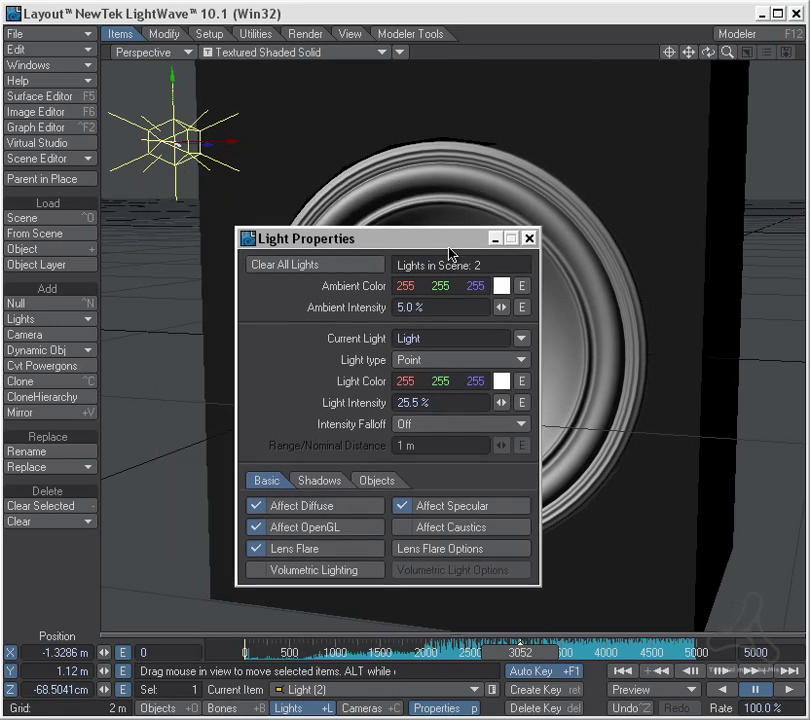
pyautogui.click(523, 404)
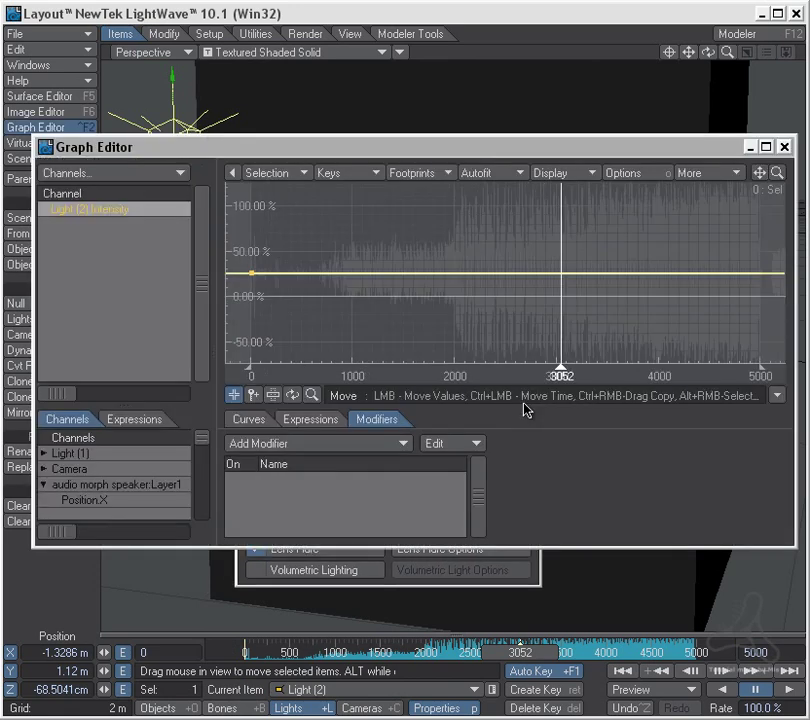
pyautogui.click(376, 443)
pyautogui.click(376, 443)
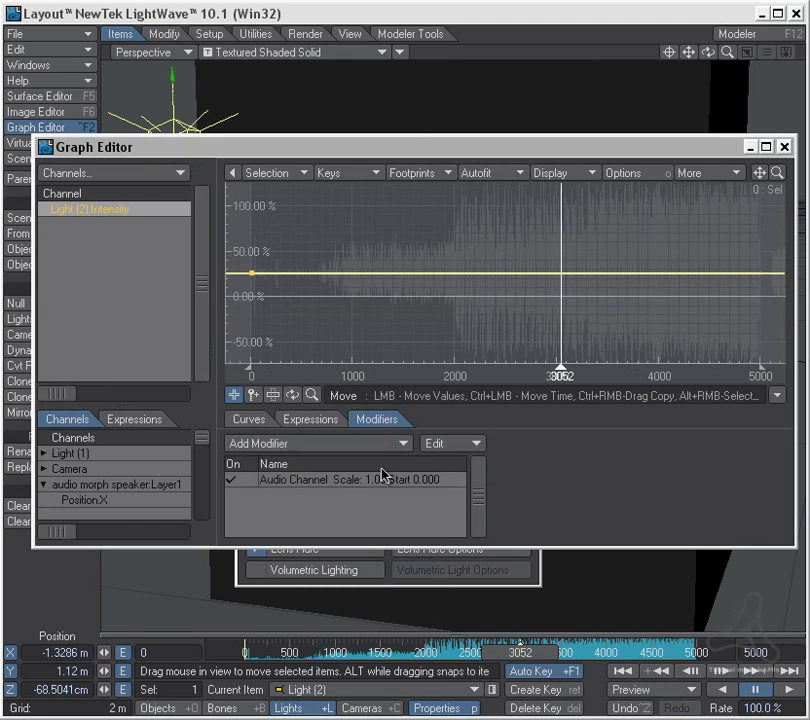
pyautogui.doubleClick(378, 480)
pyautogui.click(88, 305)
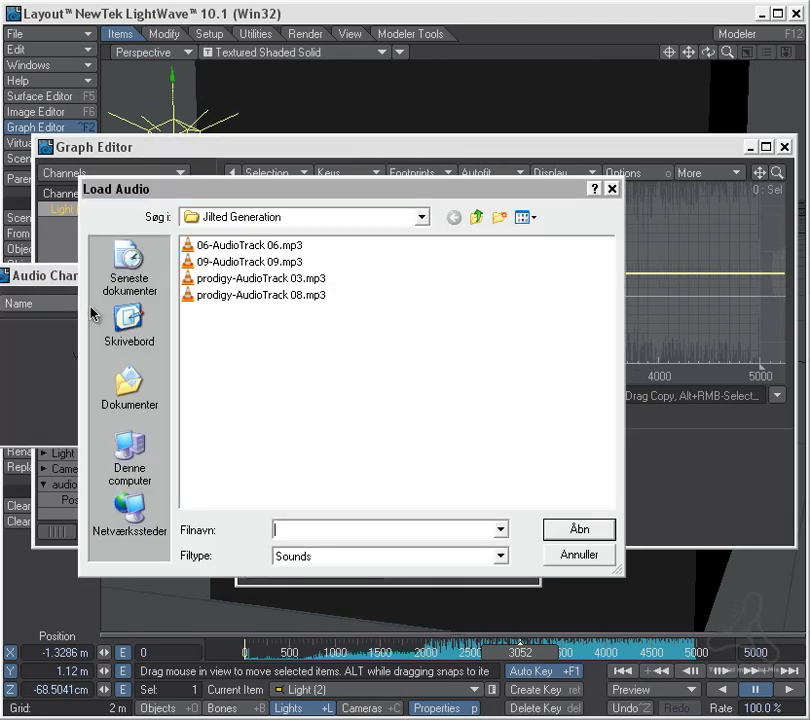
pyautogui.doubleClick(271, 297)
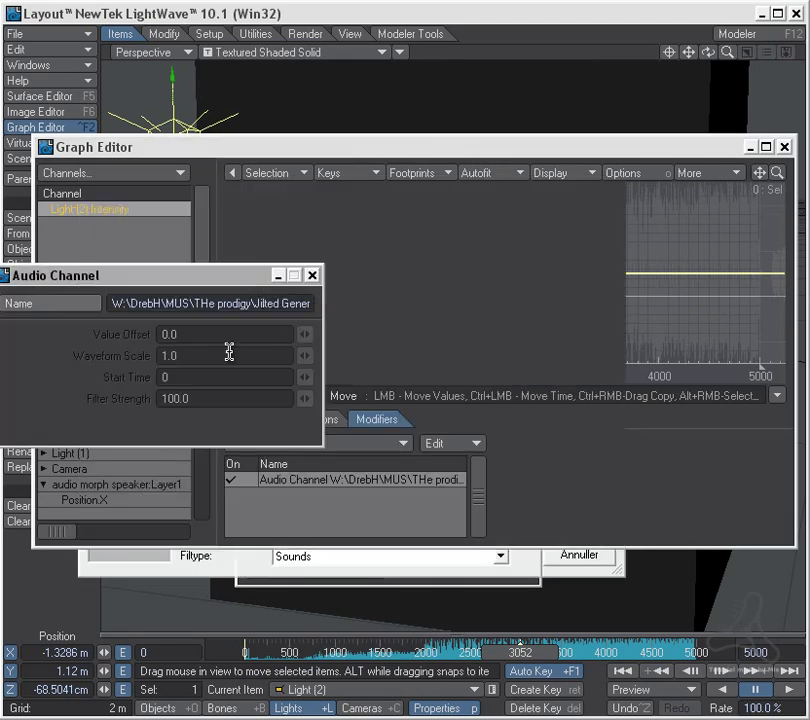
# - Try to edit the Waveform Scale of the light intensity's Audio Channel modifier
pyautogui.click(229, 352)
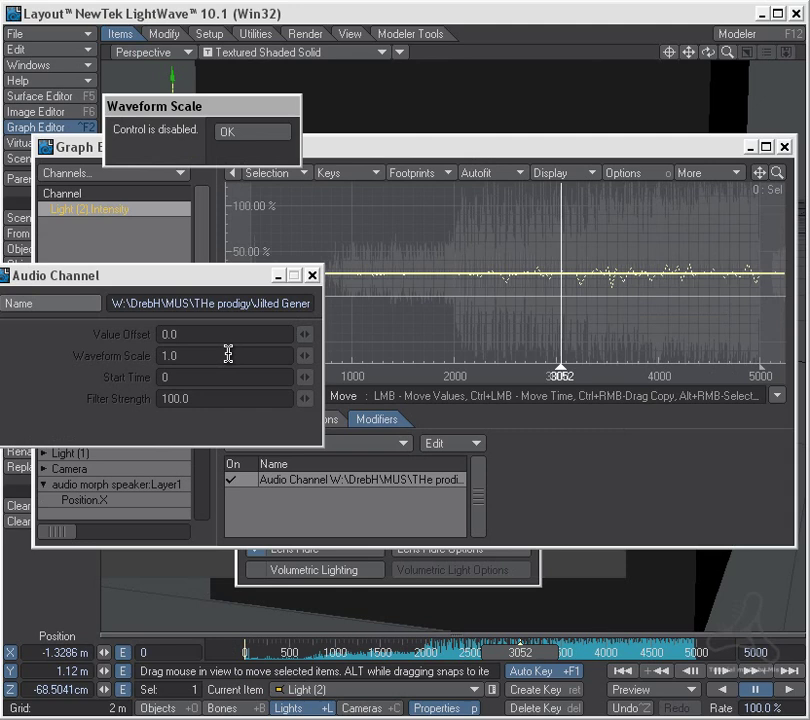
pyautogui.click(257, 138)
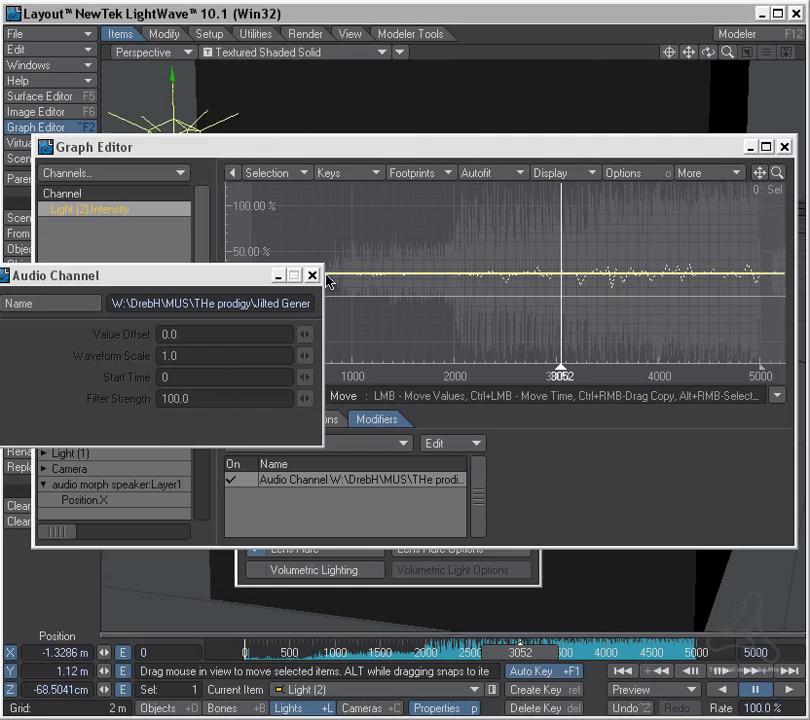
pyautogui.click(246, 355)
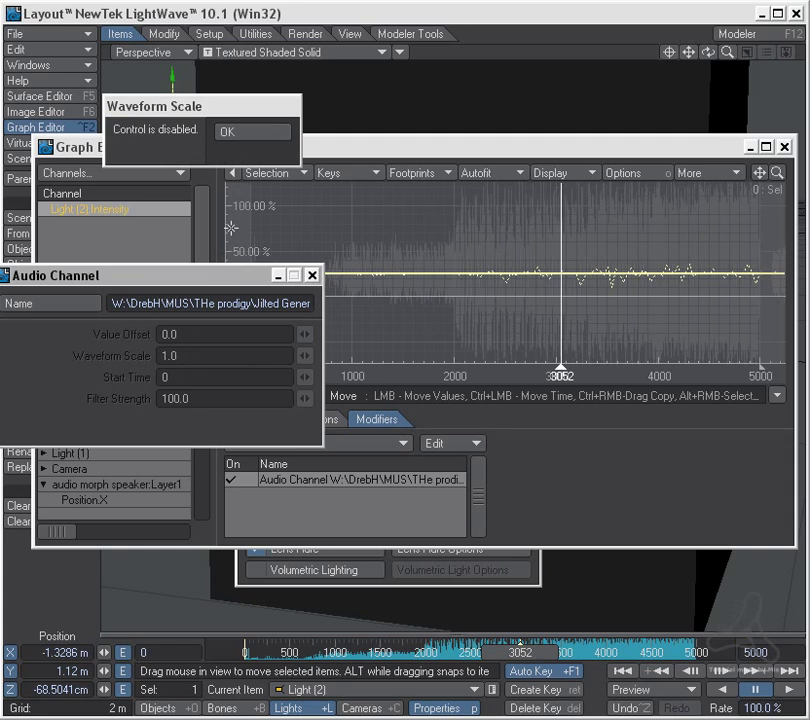
pyautogui.click(270, 133)
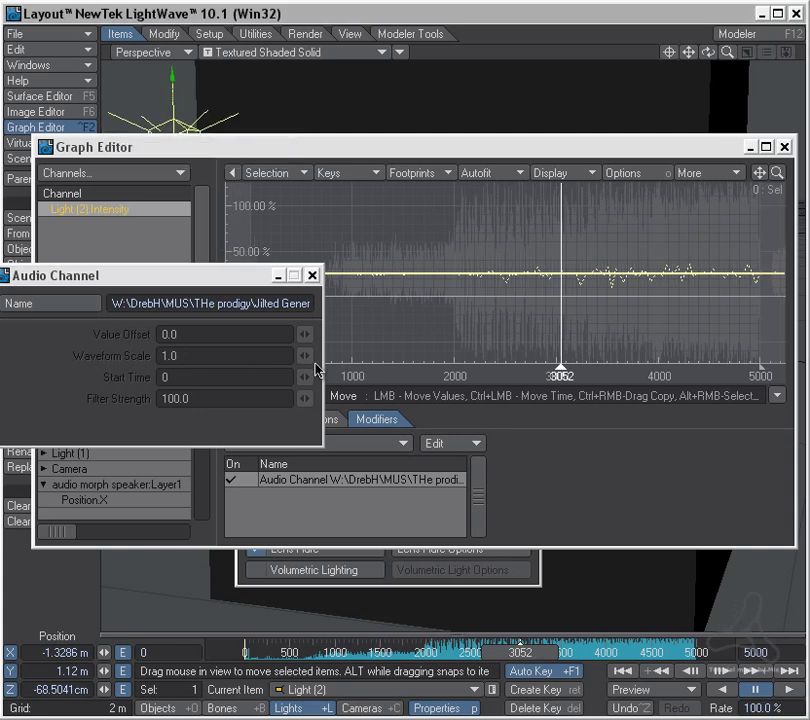
pyautogui.click(221, 356)
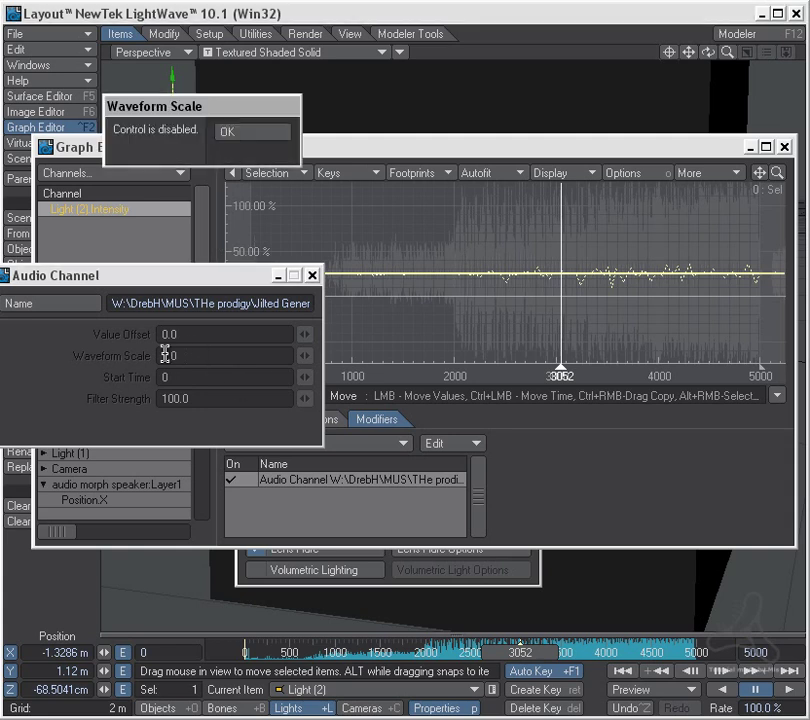
pyautogui.click(270, 133)
# - Remove the Audio Channel modifier from the point light's intensity curve and close the Graph Editor
pyautogui.click(312, 275)
pyautogui.rightClick(396, 482)
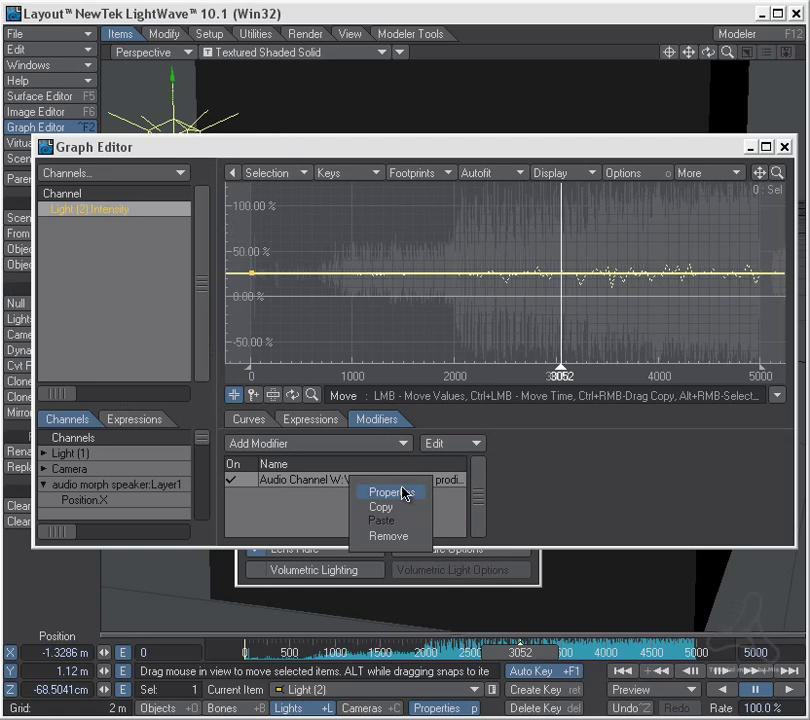
pyautogui.click(405, 536)
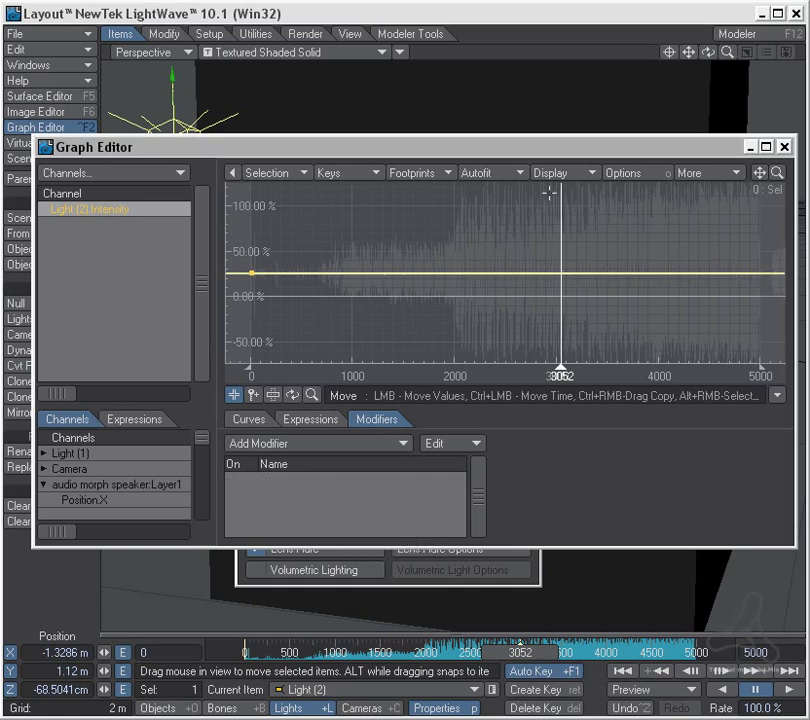
pyautogui.click(786, 147)
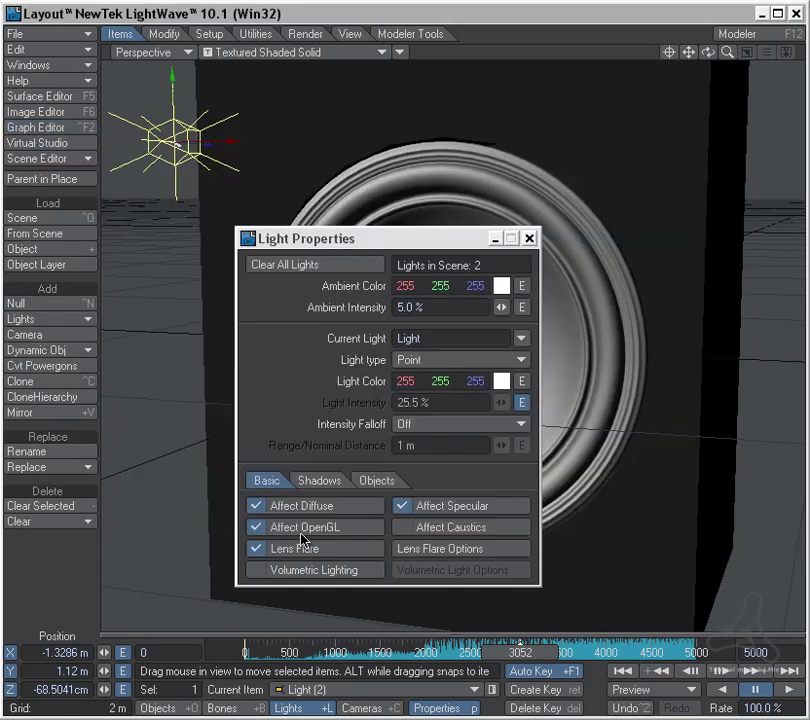
# - Copy the keyframed "speaker in" morph curve from the speaker object's Morph Mixer, closing the Graph Editor and Morph Mixer
pyautogui.click(593, 261)
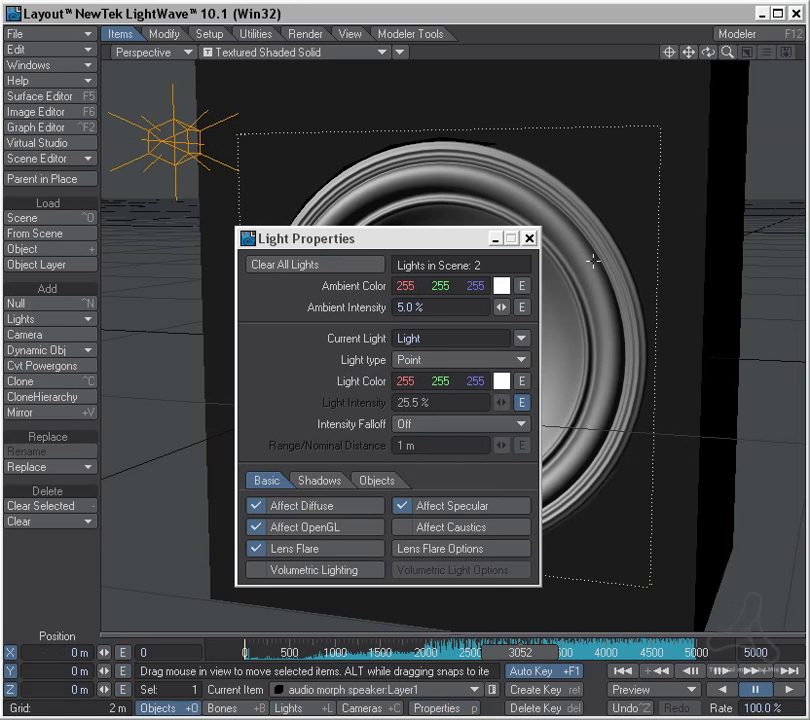
pyautogui.press('p')
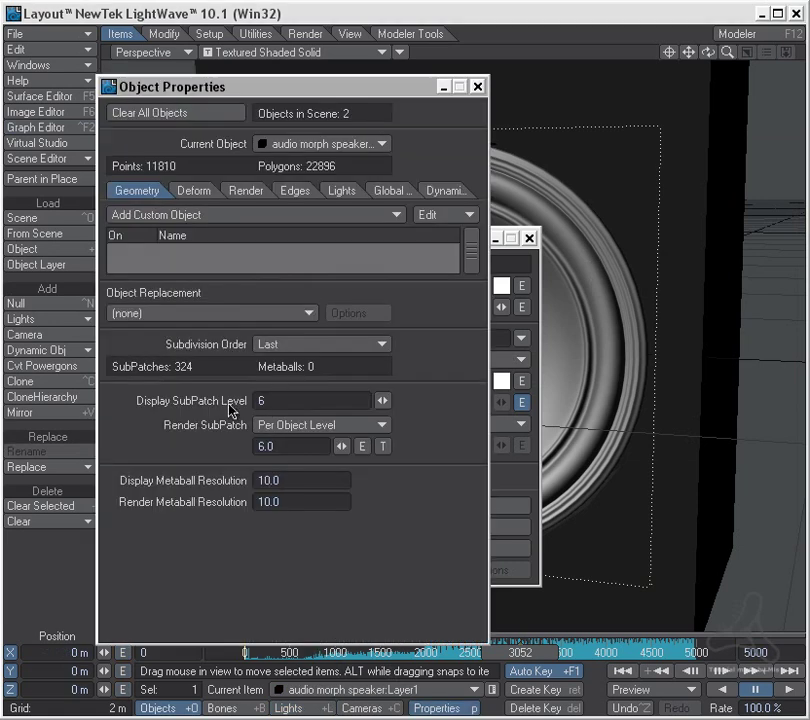
pyautogui.click(187, 190)
pyautogui.doubleClick(305, 486)
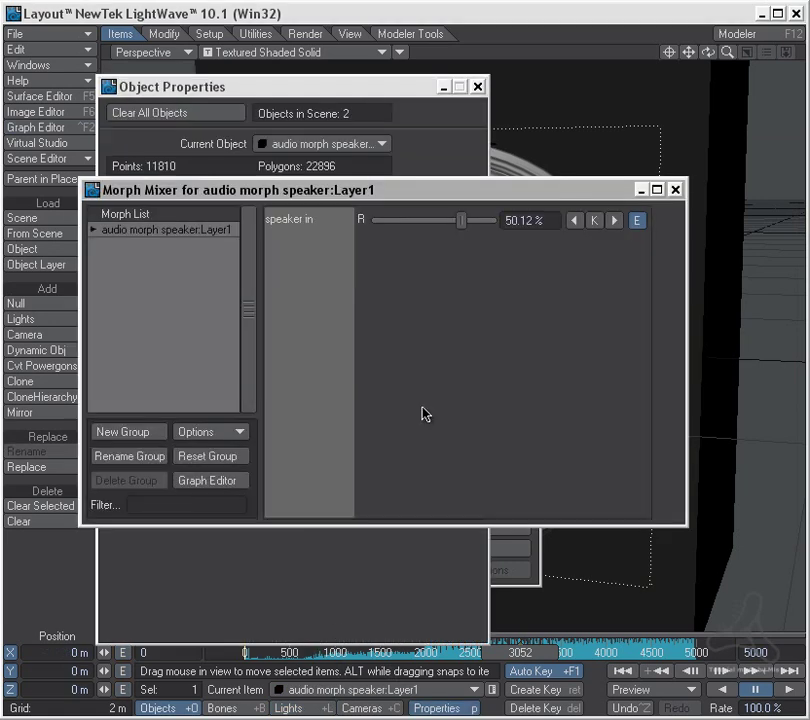
pyautogui.click(636, 220)
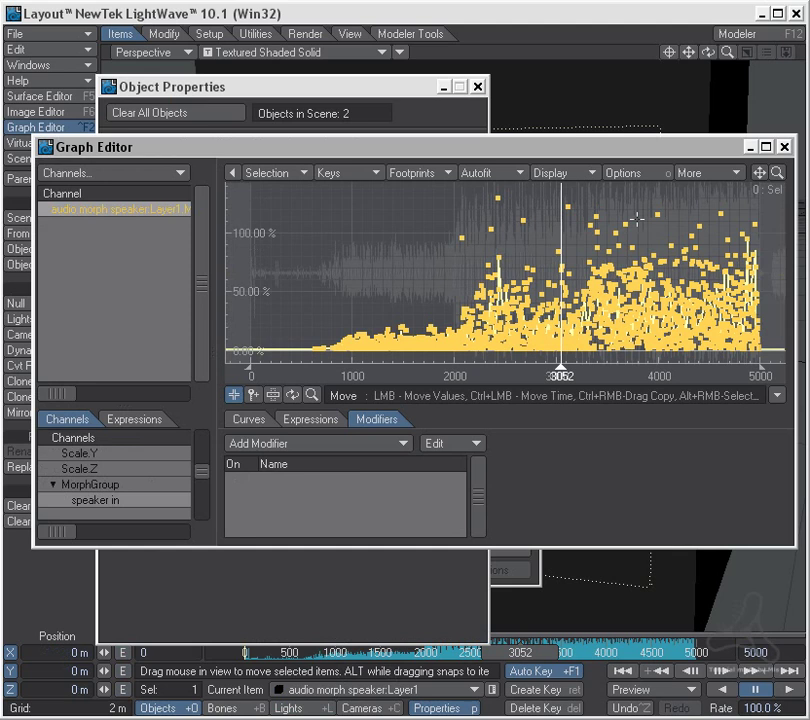
pyautogui.rightClick(160, 220)
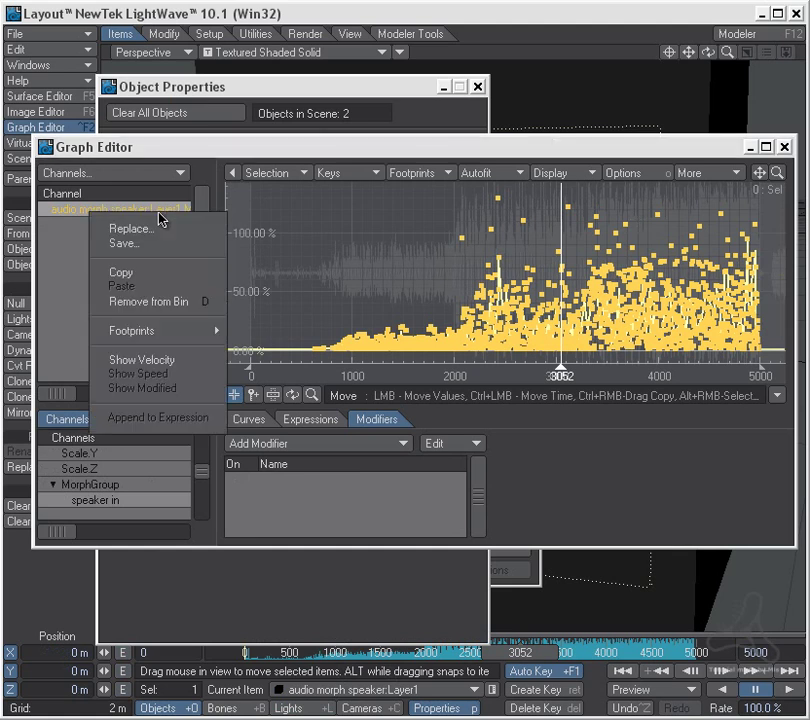
pyautogui.click(160, 272)
pyautogui.click(784, 147)
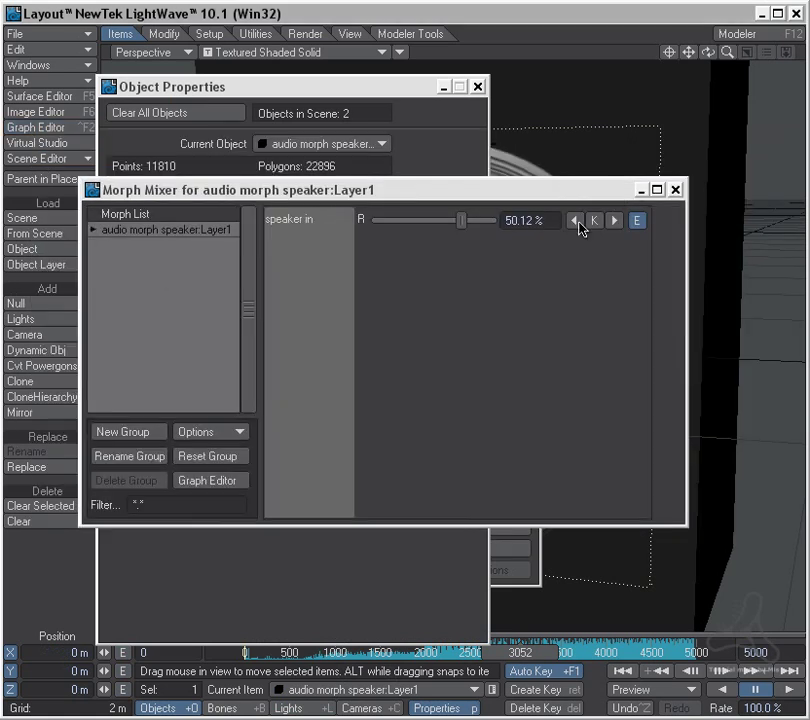
pyautogui.click(676, 190)
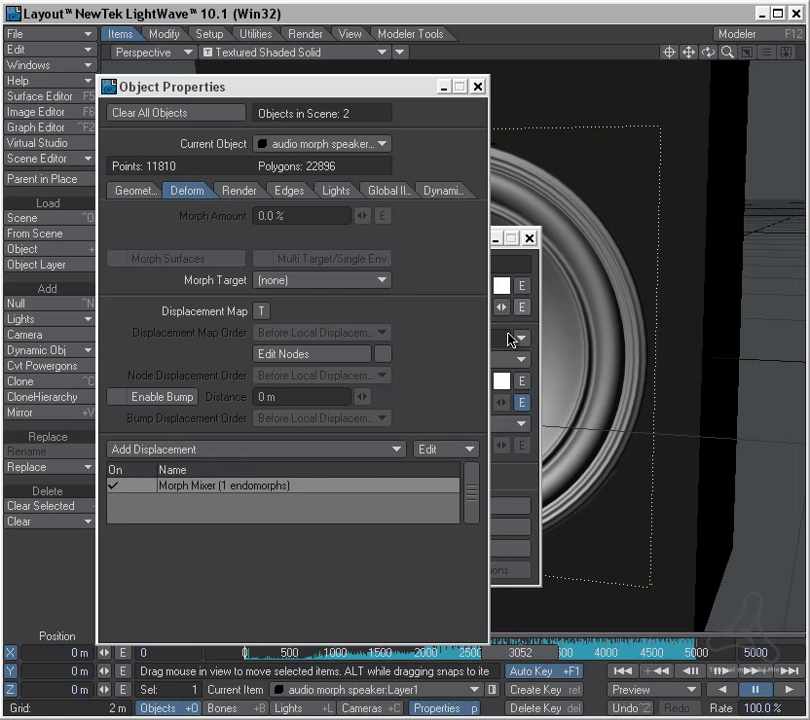
# - Paste the copied morph curve onto the point light's intensity channel and close the Graph Editor and both properties windows
pyautogui.click(300, 708)
pyautogui.click(442, 708)
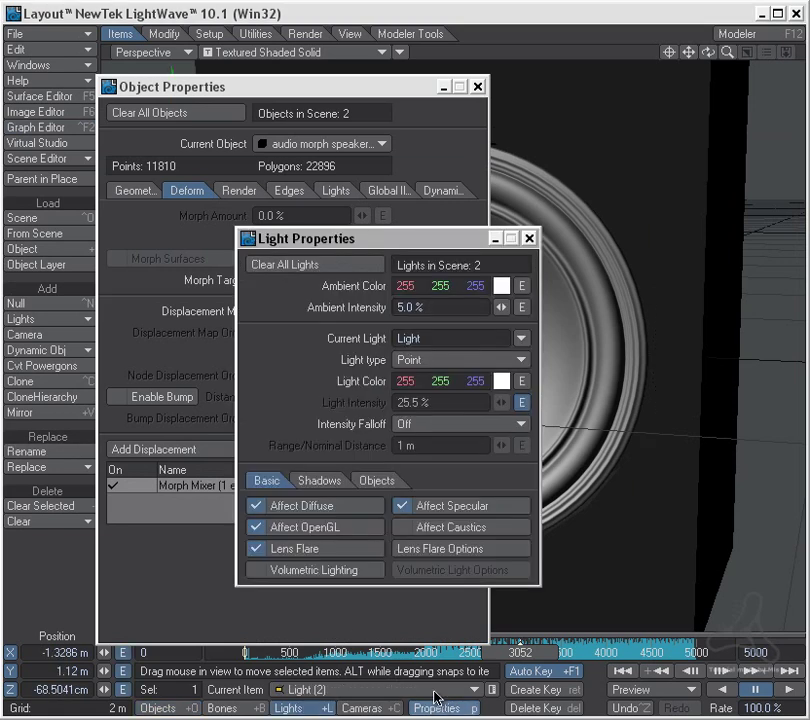
pyautogui.click(521, 404)
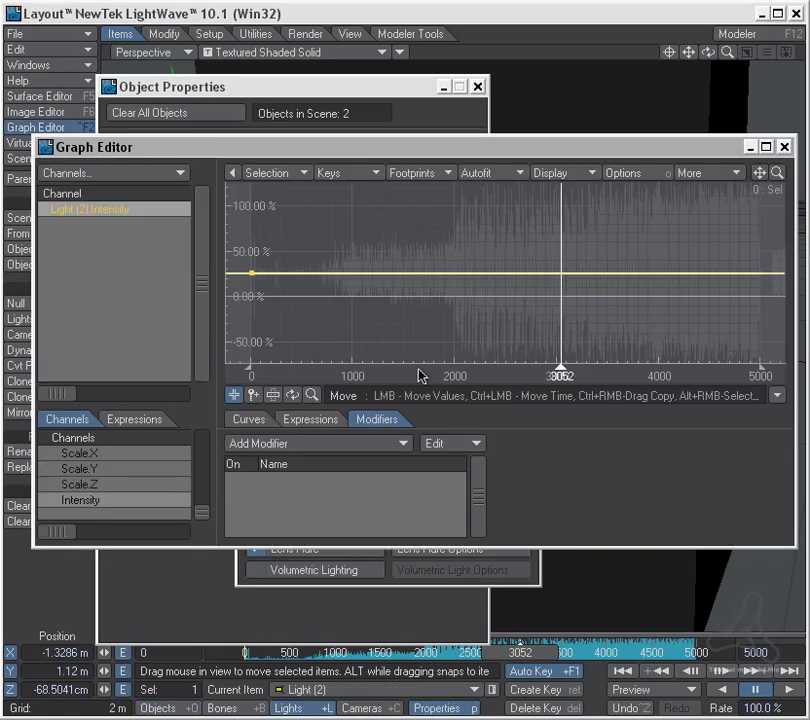
pyautogui.rightClick(165, 225)
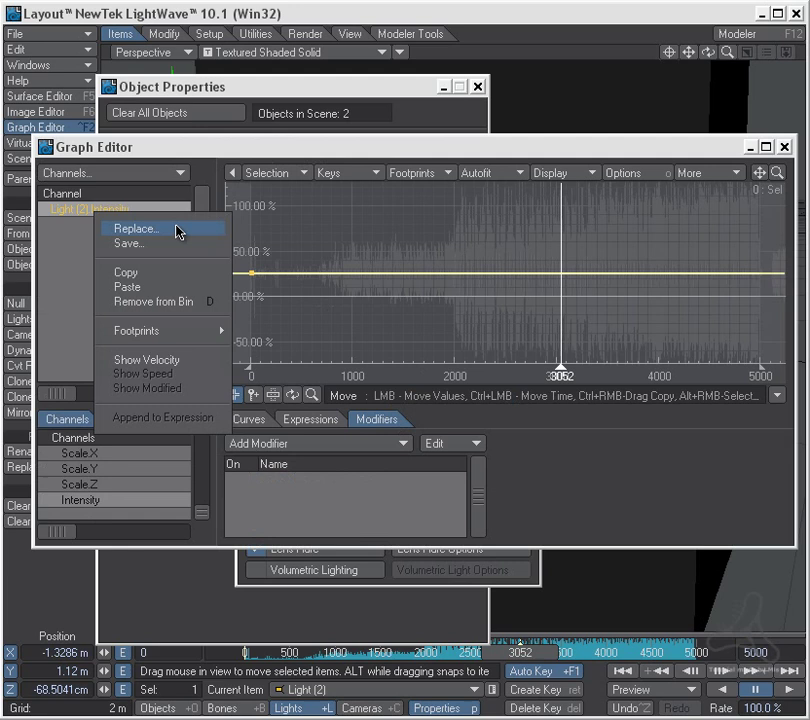
pyautogui.click(152, 288)
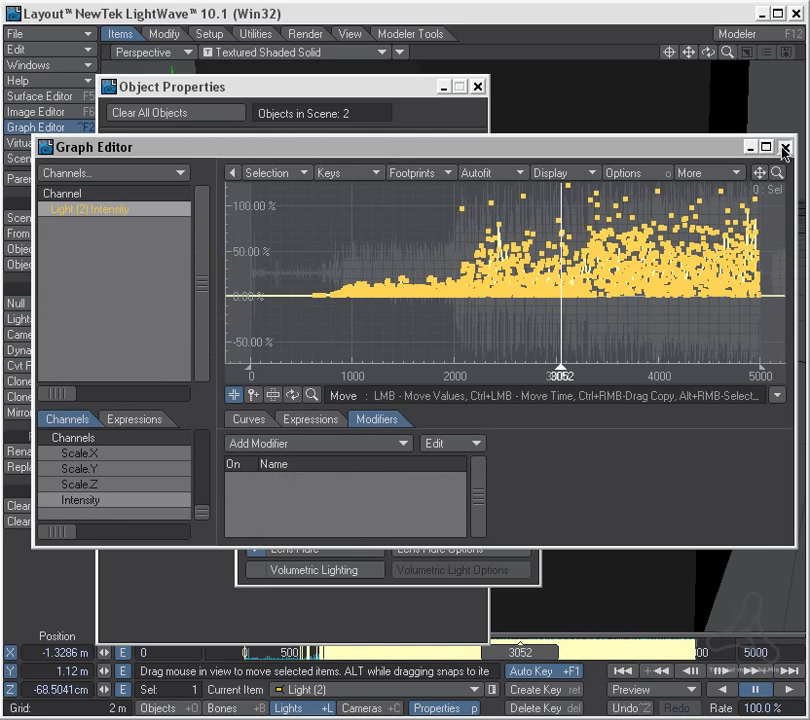
pyautogui.click(784, 147)
pyautogui.click(530, 240)
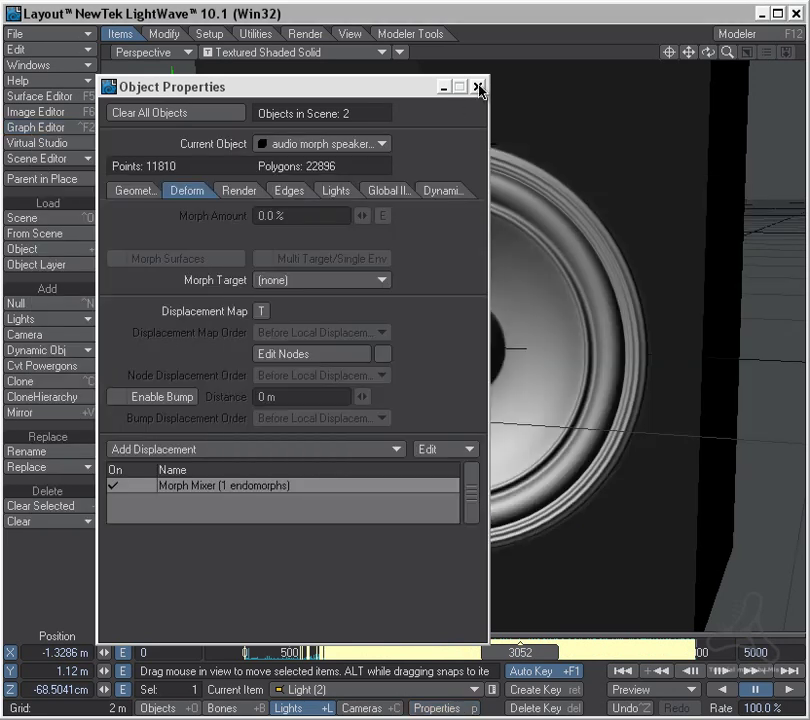
pyautogui.click(478, 87)
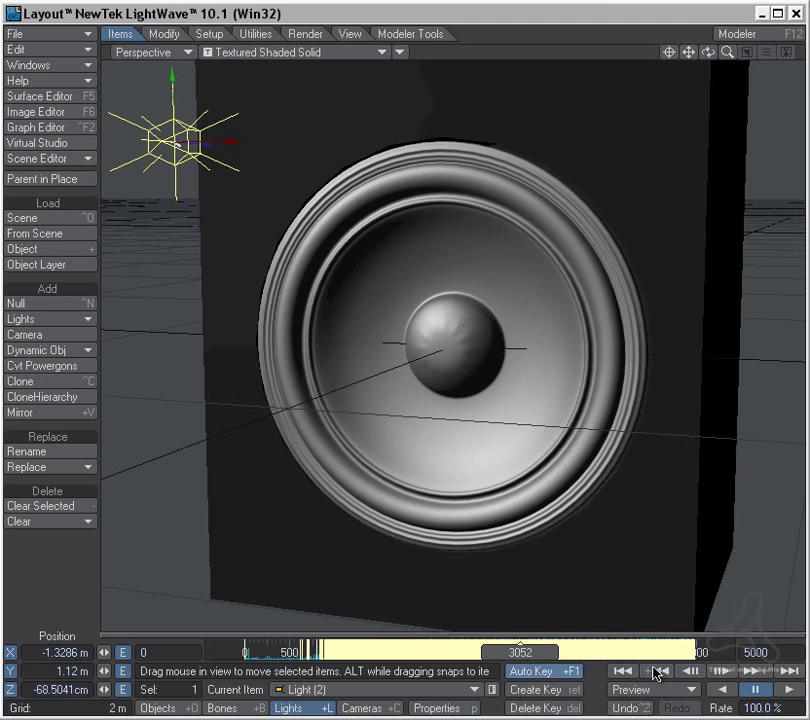
# - Play and stop the animation to preview the light pulsing with the speaker, and switch the viewport to Camera View
pyautogui.click(789, 690)
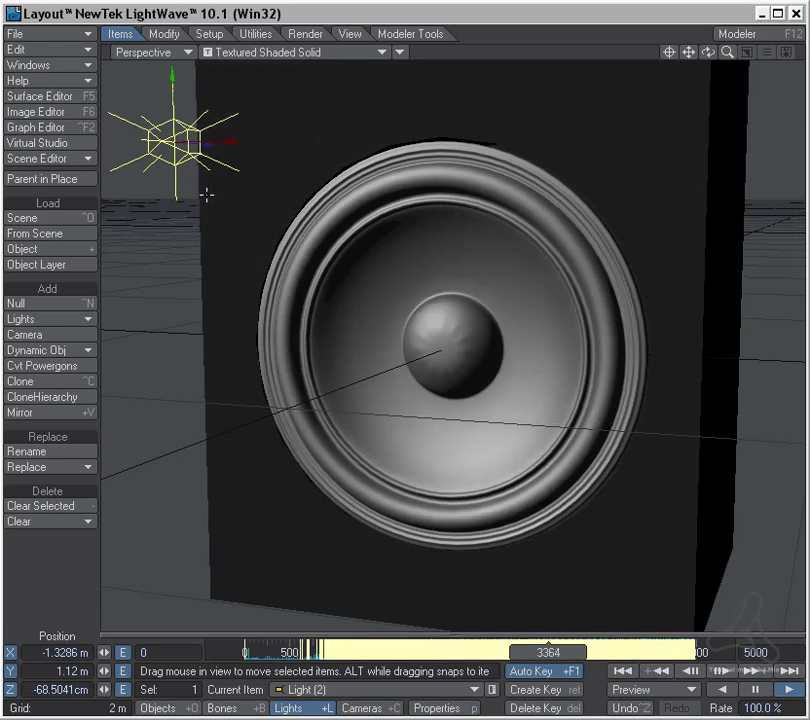
pyautogui.click(756, 689)
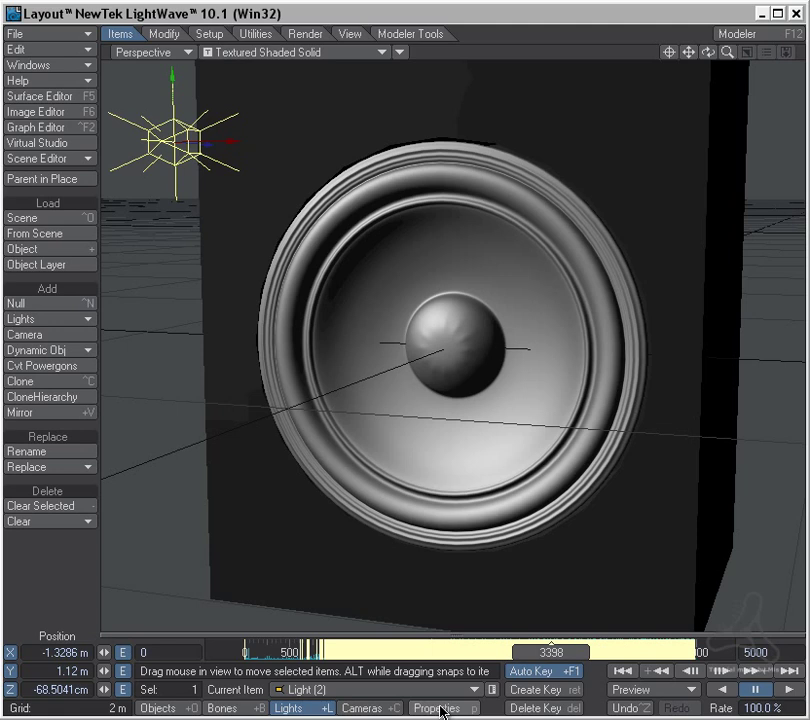
pyautogui.press('6')
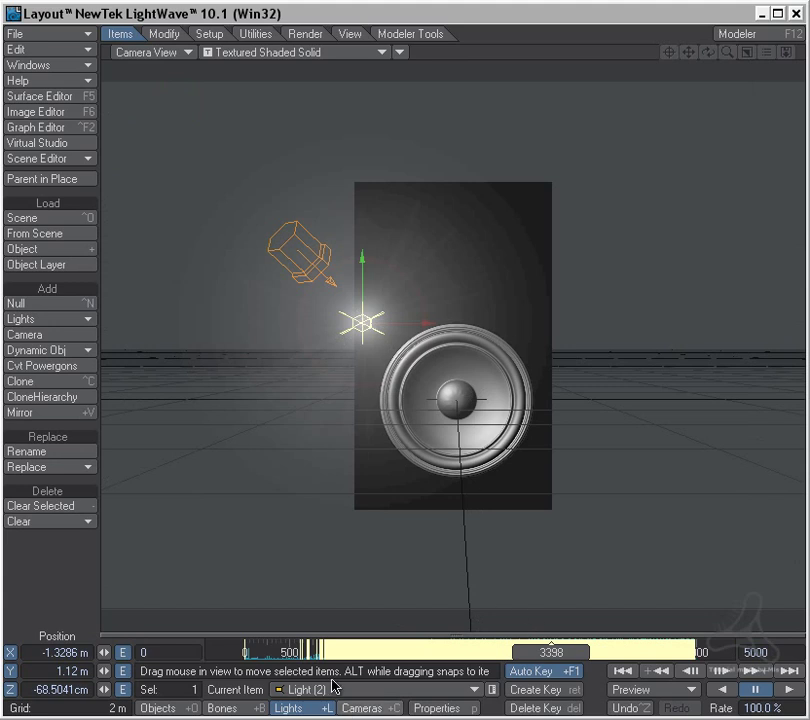
# - Compare the light at frames 0 and 3052, key its frame 3052 position at frame 0, and delete the key at 3052
pyautogui.click(236, 651)
pyautogui.click(358, 708)
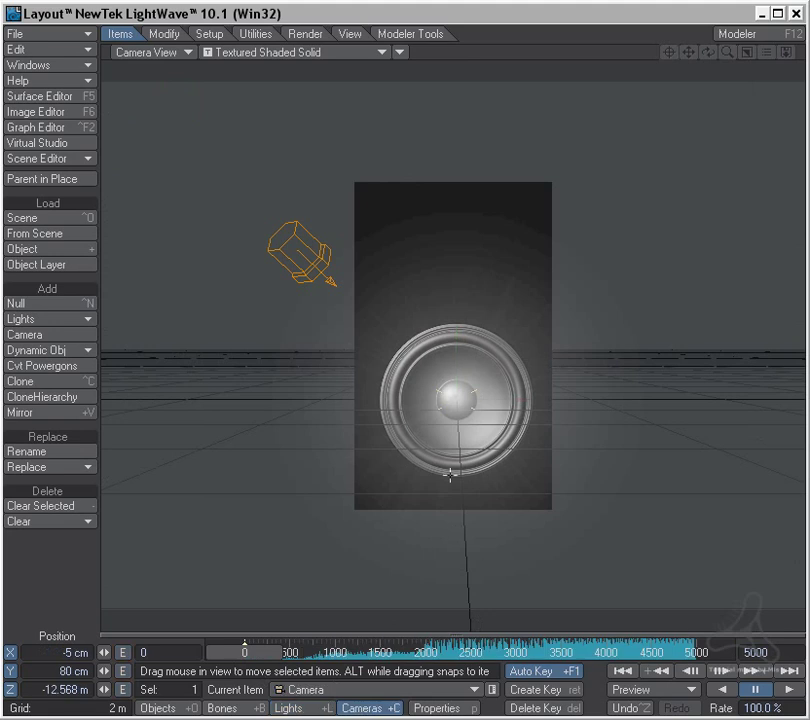
pyautogui.click(290, 708)
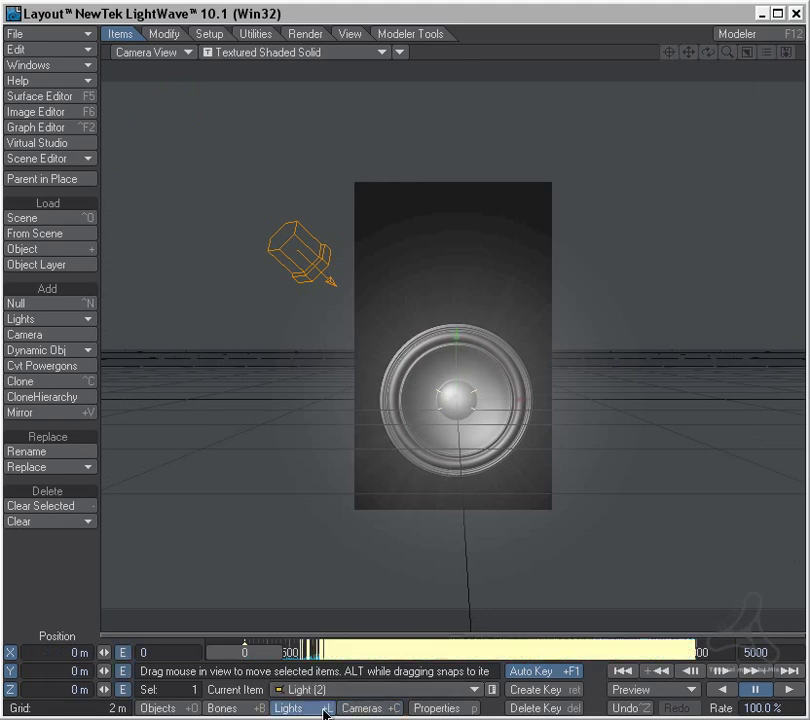
pyautogui.click(537, 656)
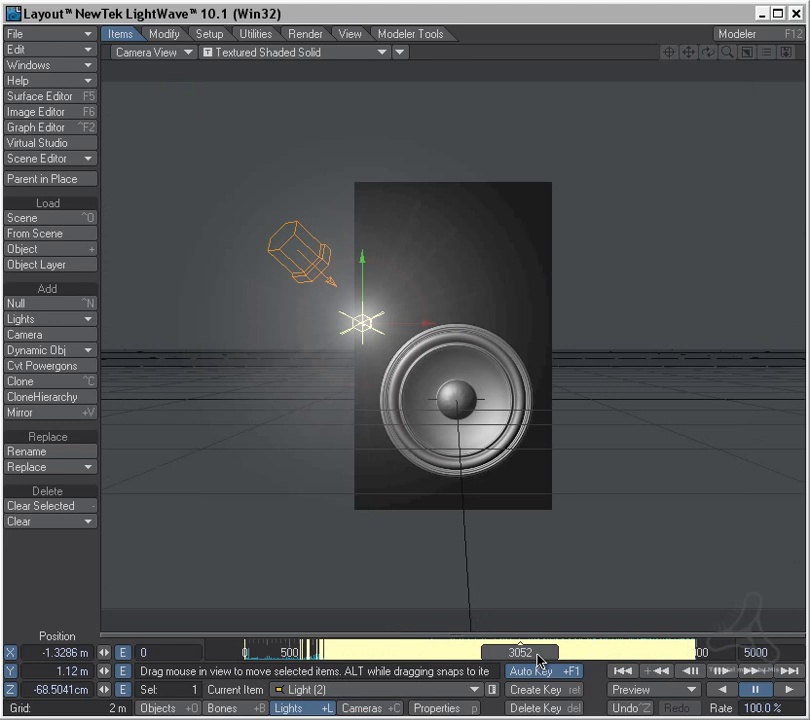
pyautogui.press('Return')
pyautogui.press('Escape')
pyautogui.press('Delete')
pyautogui.press('Return')
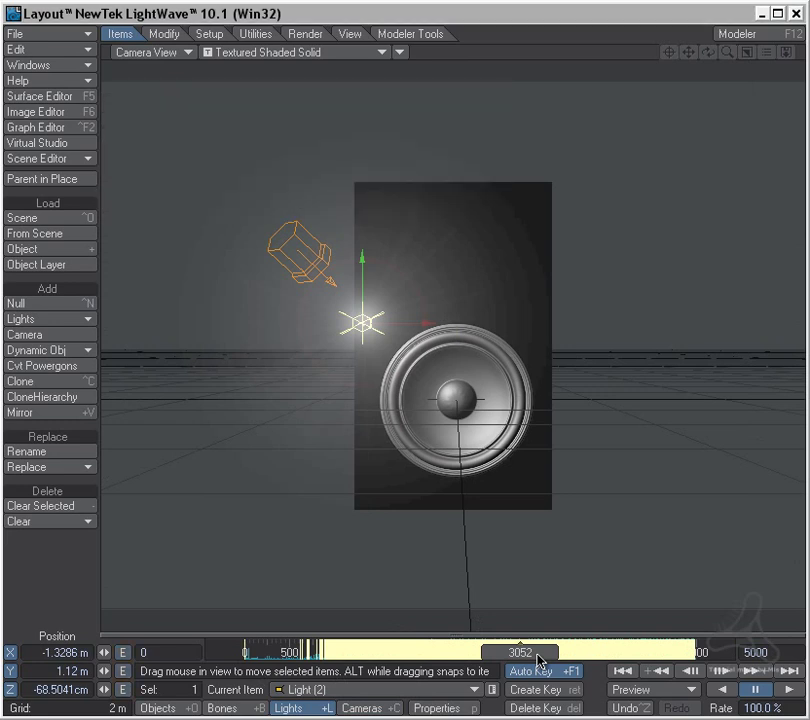
# - Move and rotate the camera to about X 2.40 m, Z -5.09 m for a closer, angled view of the speaker and flare
pyautogui.click(395, 708)
pyautogui.moveTo(523, 513); pyautogui.dragTo(548, 590)
pyautogui.press('y')
pyautogui.press('t')
pyautogui.press('y')
pyautogui.press('t')
pyautogui.press('y')
pyautogui.moveTo(550, 505); pyautogui.dragTo(567, 509)
pyautogui.press('t')
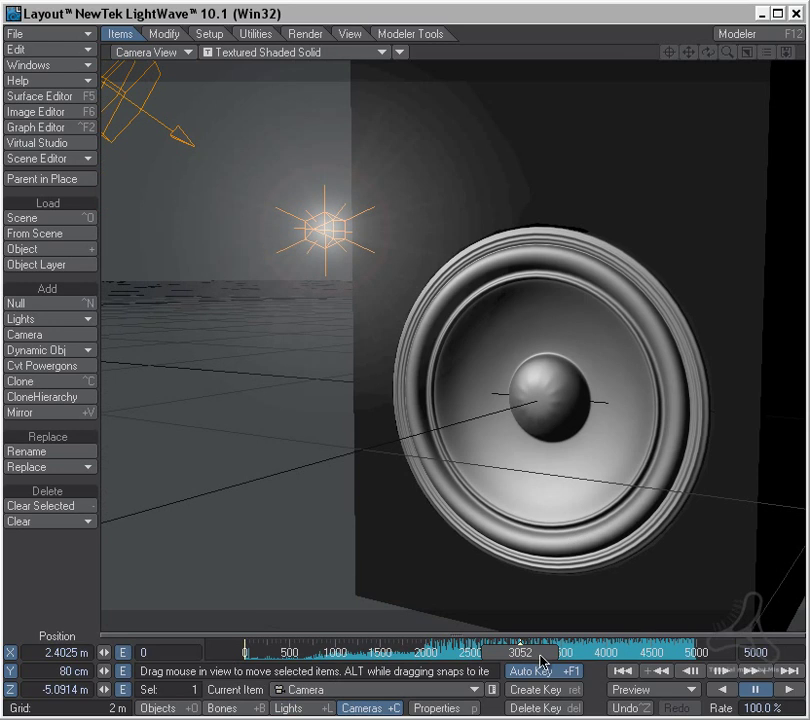
# - Key the camera's new placement at frame 0, delete its key at frame 3052, and play the animation from around frame 2000
pyautogui.press('Return')
pyautogui.press('Delete')
pyautogui.moveTo(543, 657); pyautogui.dragTo(451, 657)
pyautogui.click(789, 691)
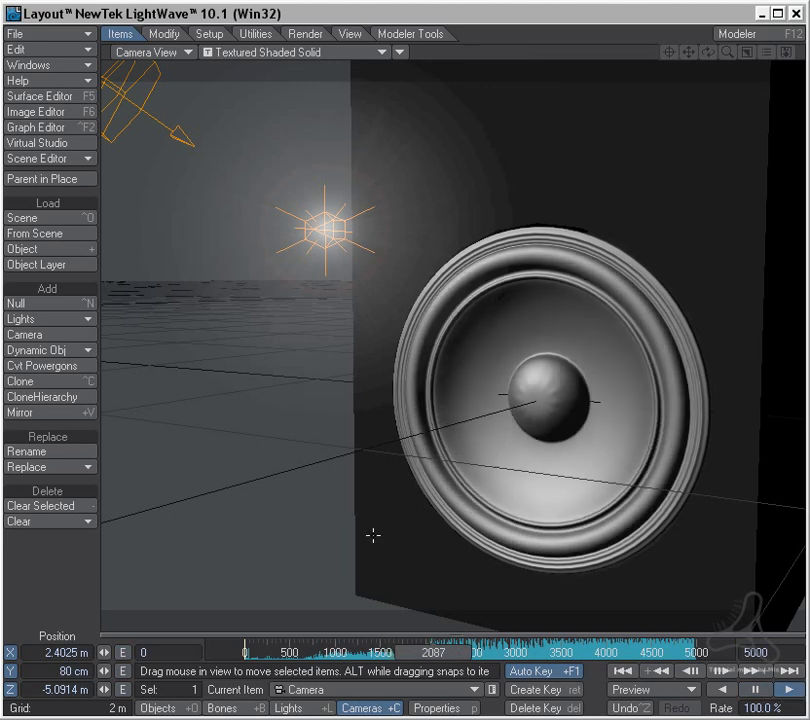